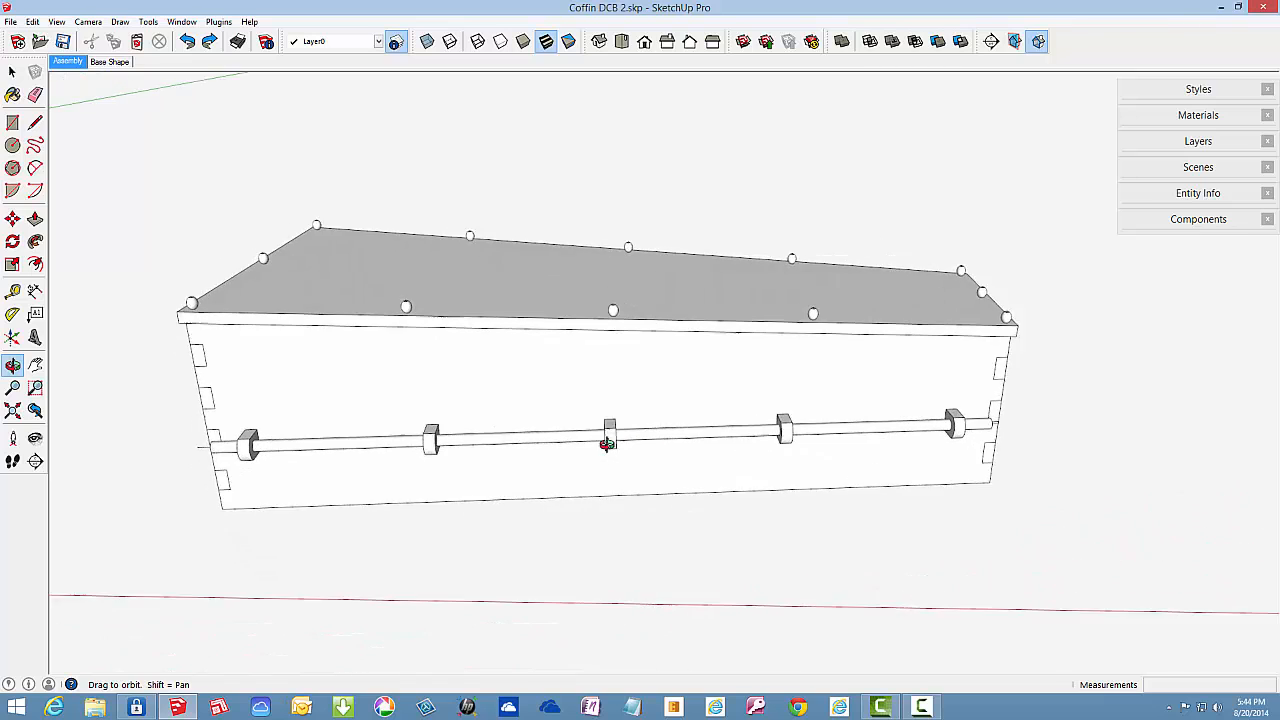
# - Temporarily hide the coffin lid to examine the inside of the box
pyautogui.moveTo(900, 380); pyautogui.dragTo(774, 417, button='middle')
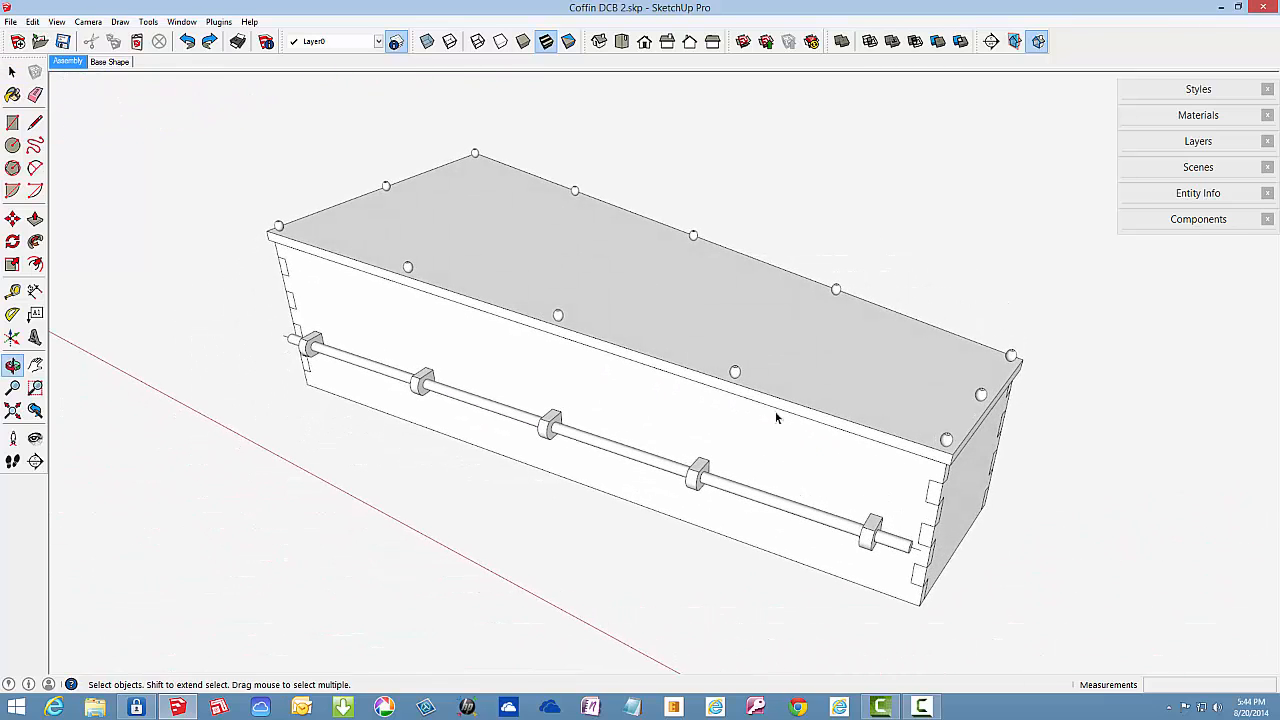
pyautogui.click(686, 323)
pyautogui.rightClick(686, 323)
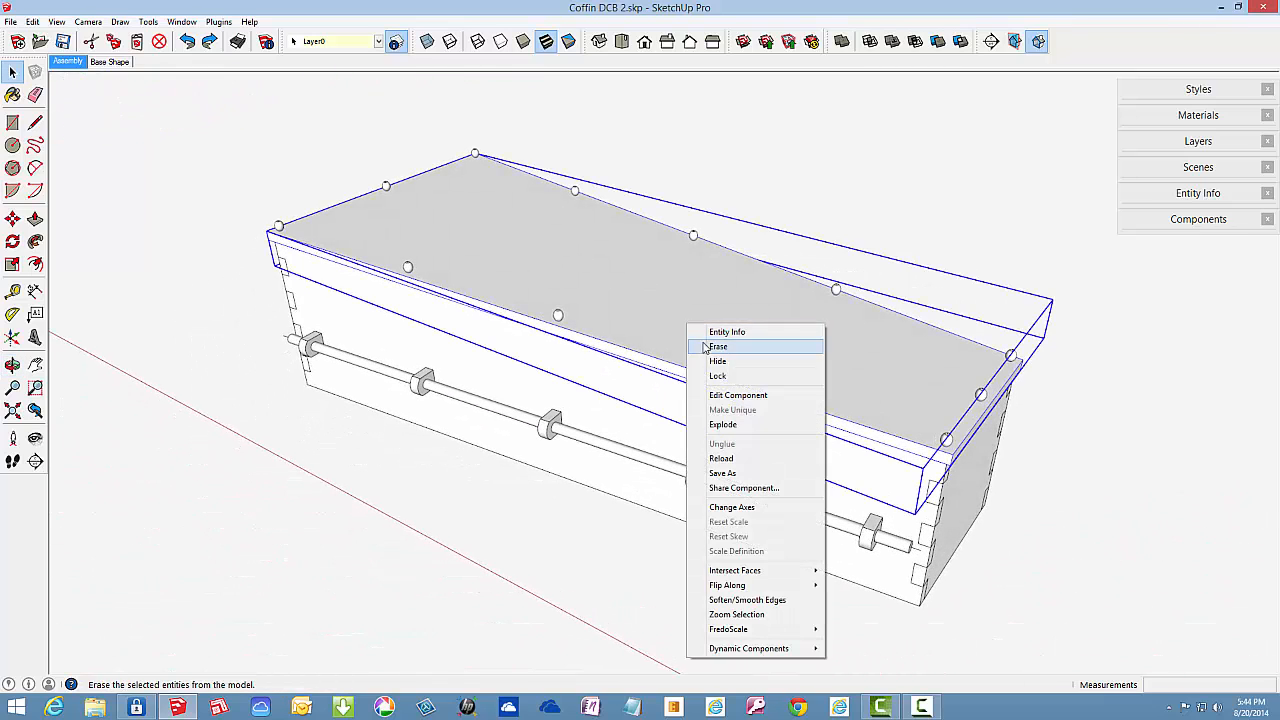
pyautogui.click(717, 361)
pyautogui.moveTo(713, 358); pyautogui.dragTo(643, 379, button='middle')
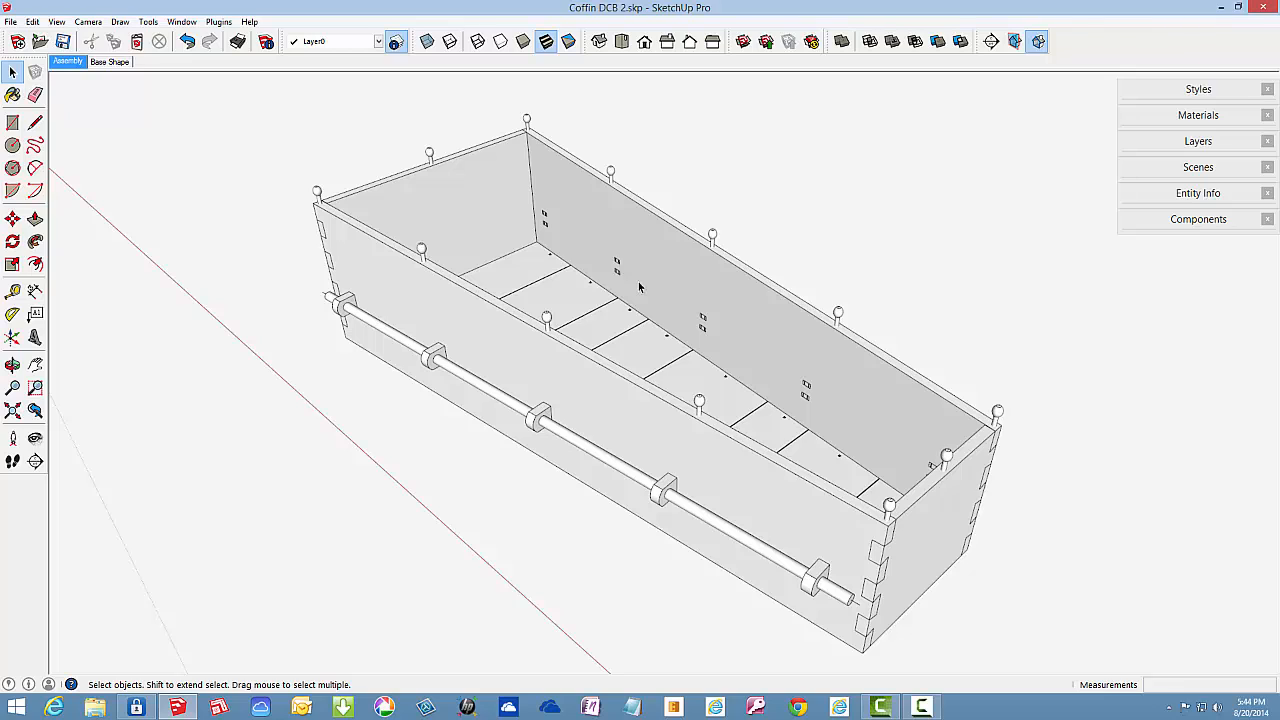
pyautogui.hotkey('ctrl', 'z')
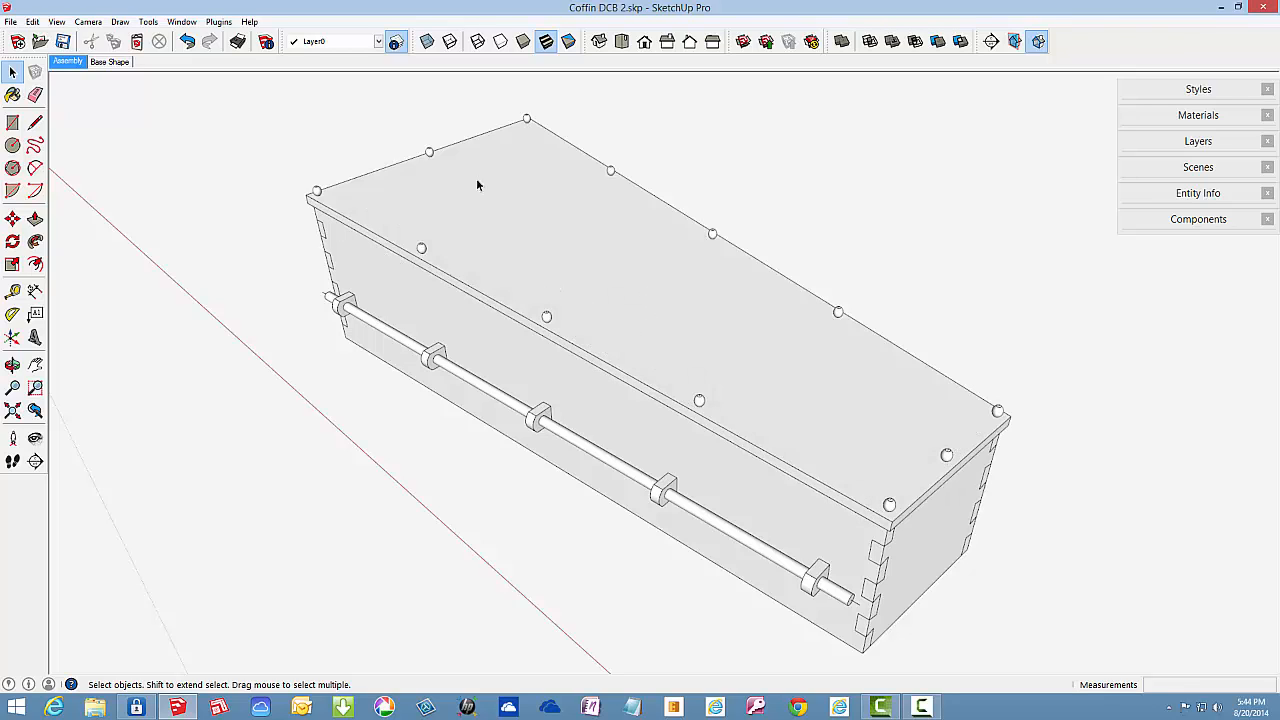
# - Switch to the Base Shape scene and examine the tapered base outline and the long side board
pyautogui.click(119, 62)
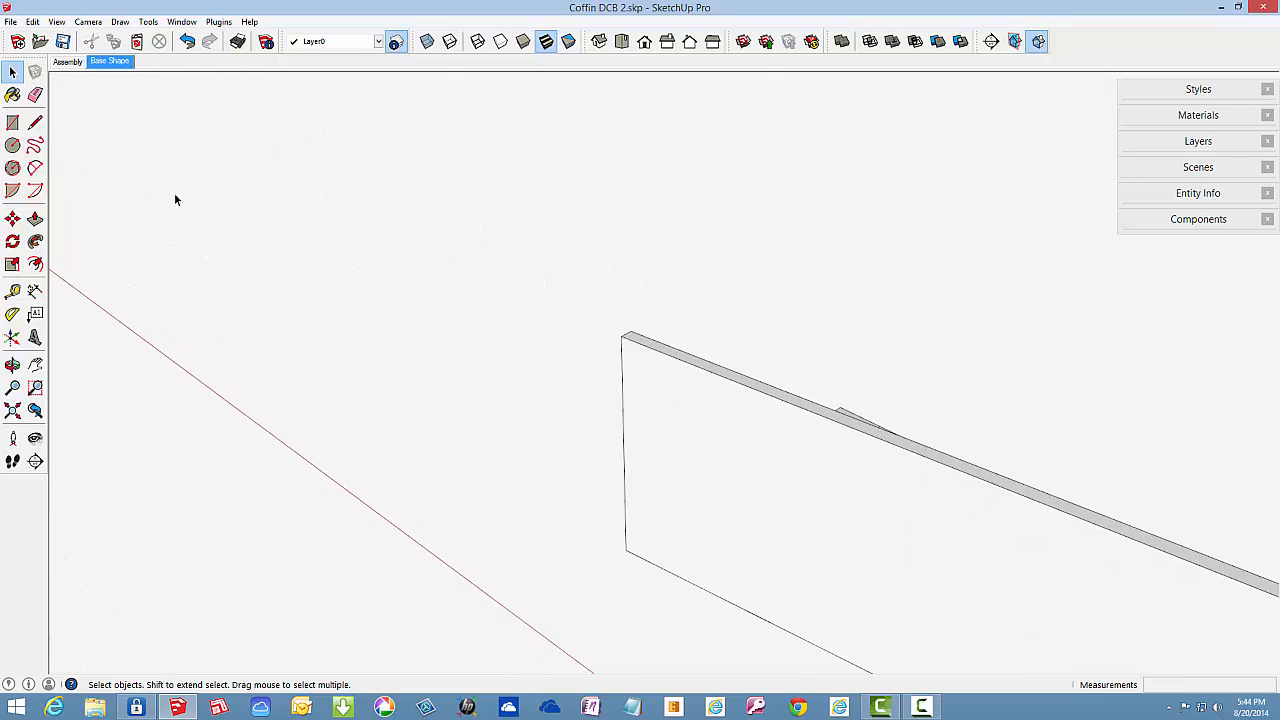
pyautogui.moveTo(650, 295); pyautogui.dragTo(546, 300, button='middle')
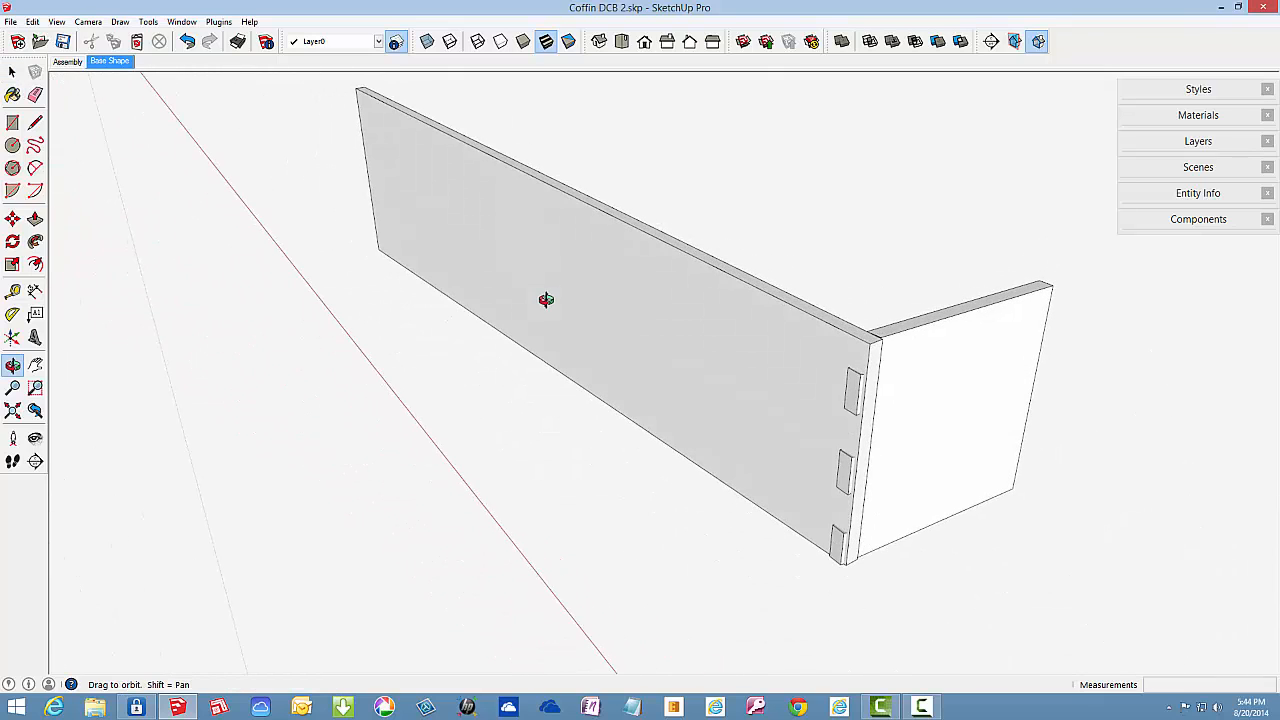
pyautogui.scroll(-2, 544, 304)
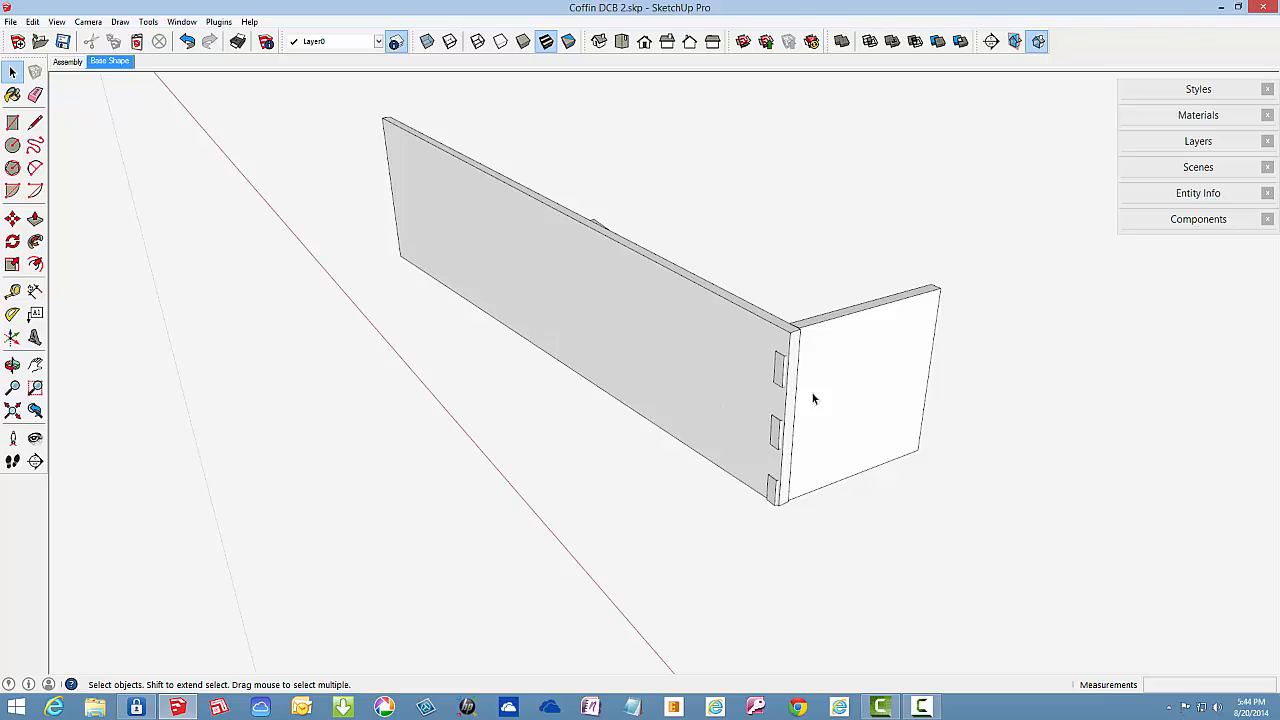
pyautogui.moveTo(812, 399)
pyautogui.mouseDown(button='middle')
pyautogui.moveTo(734, 417)
pyautogui.moveTo(697, 486)
pyautogui.mouseUp(button='middle')
pyautogui.click(711, 315)
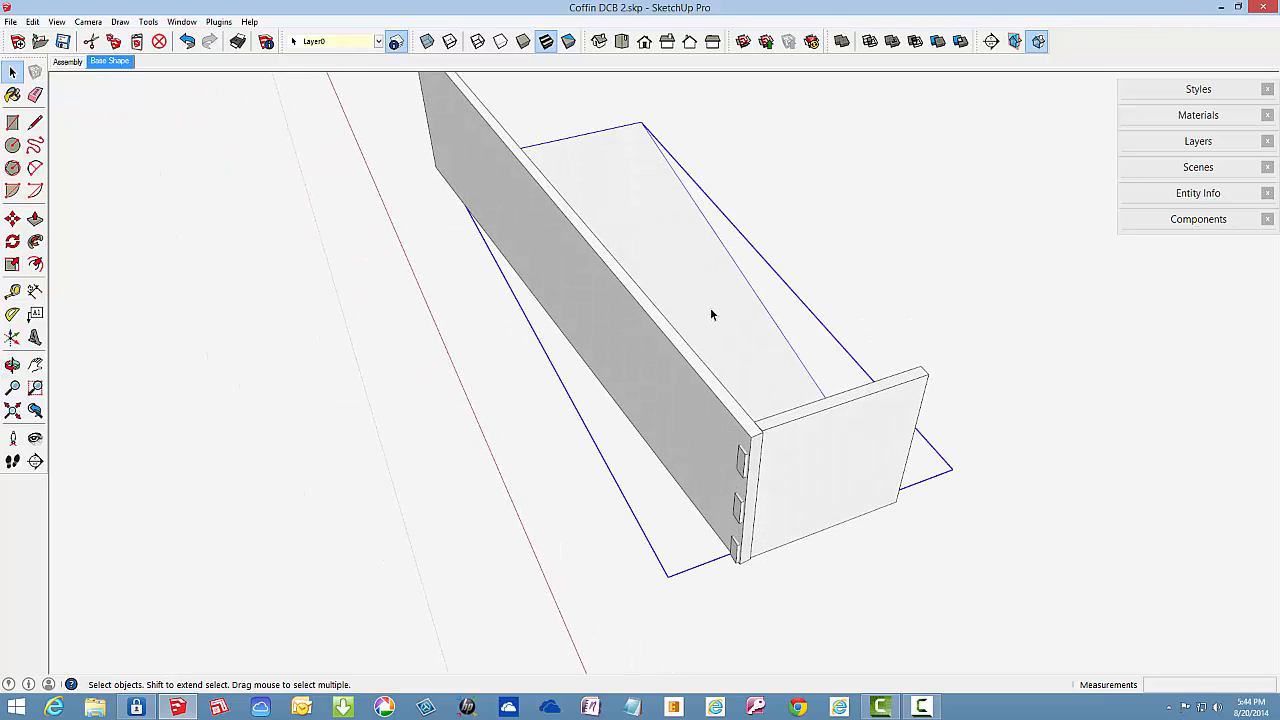
pyautogui.moveTo(641, 380); pyautogui.dragTo(760, 357, button='middle')
pyautogui.click(745, 391)
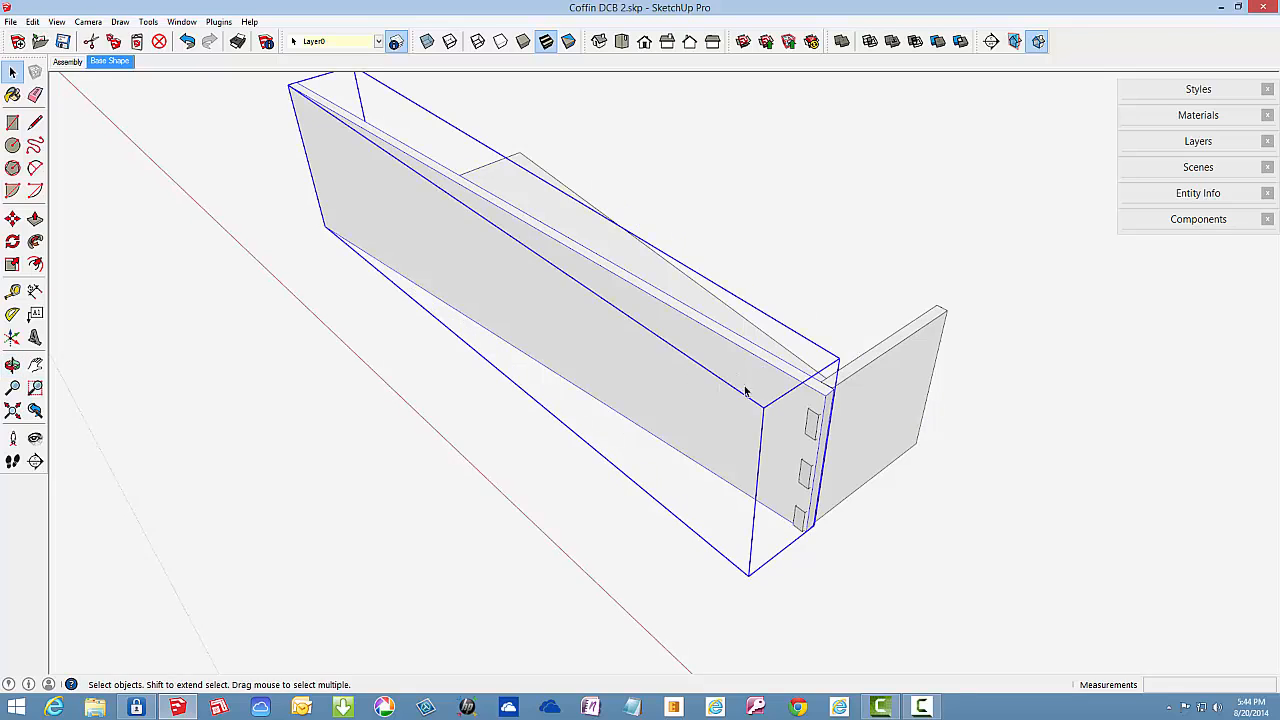
# - Copy the end board about 9 7/8" outward along the red axis to examine its joint pins, and delete the copy
pyautogui.click(880, 391)
pyautogui.moveTo(790, 421); pyautogui.dragTo(910, 399, button='middle')
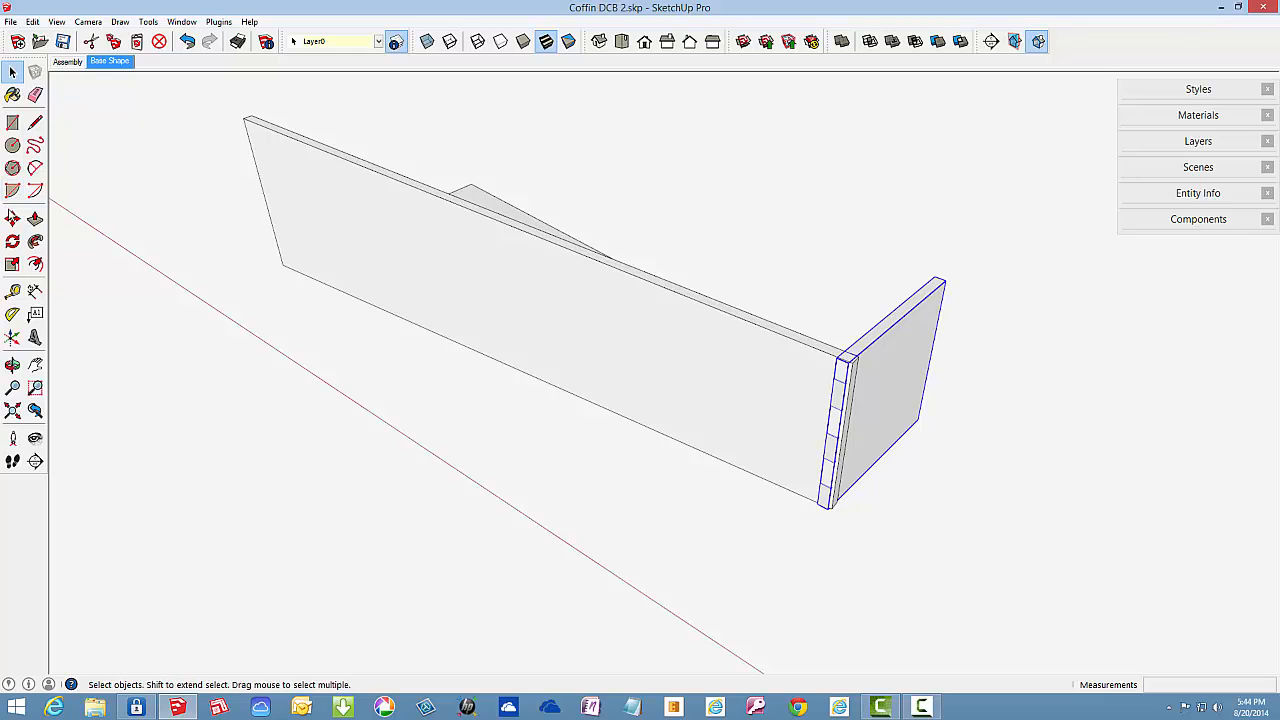
pyautogui.click(12, 218)
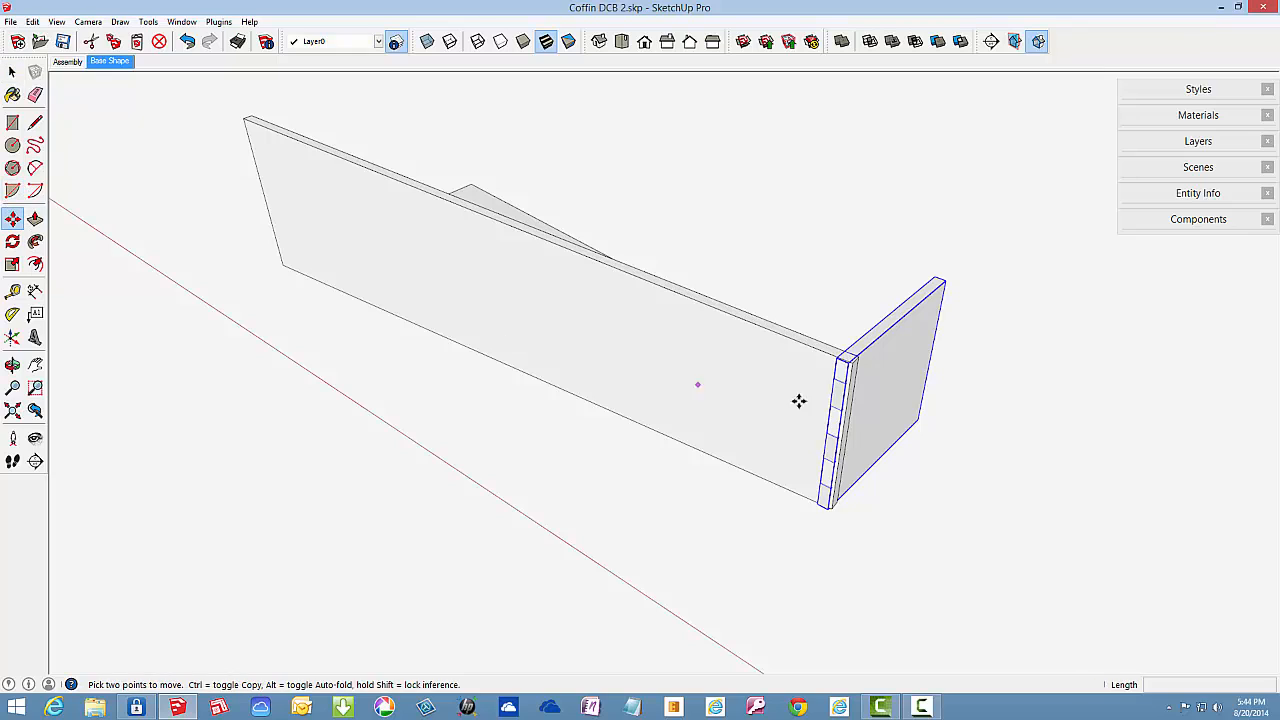
pyautogui.click(890, 418)
pyautogui.press('ctrl')
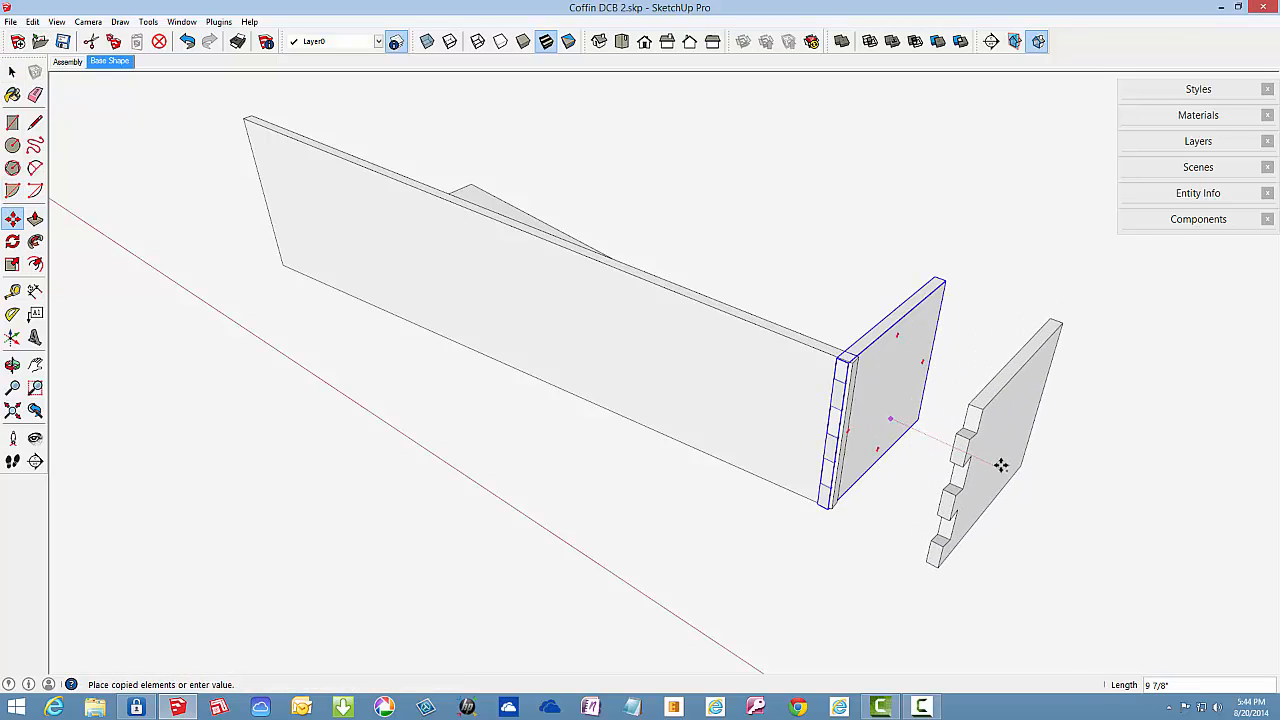
pyautogui.click(1001, 463)
pyautogui.moveTo(1014, 446); pyautogui.dragTo(863, 337, button='middle')
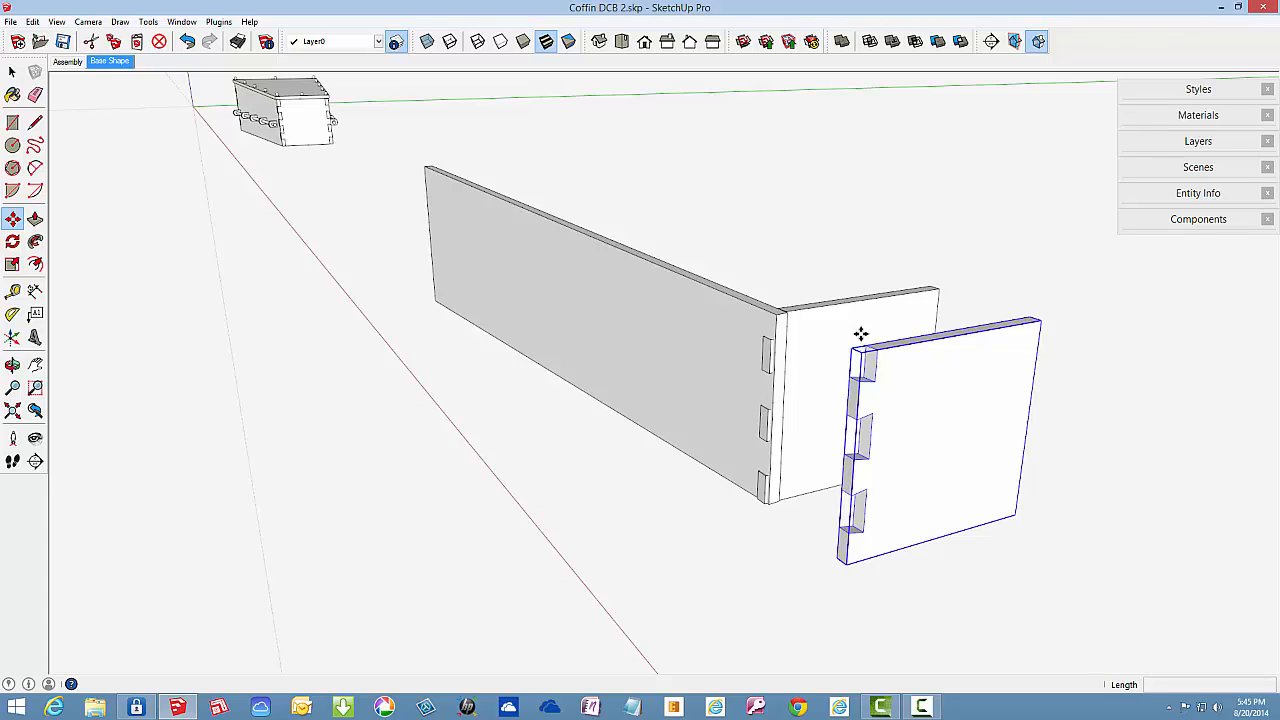
pyautogui.press('Delete')
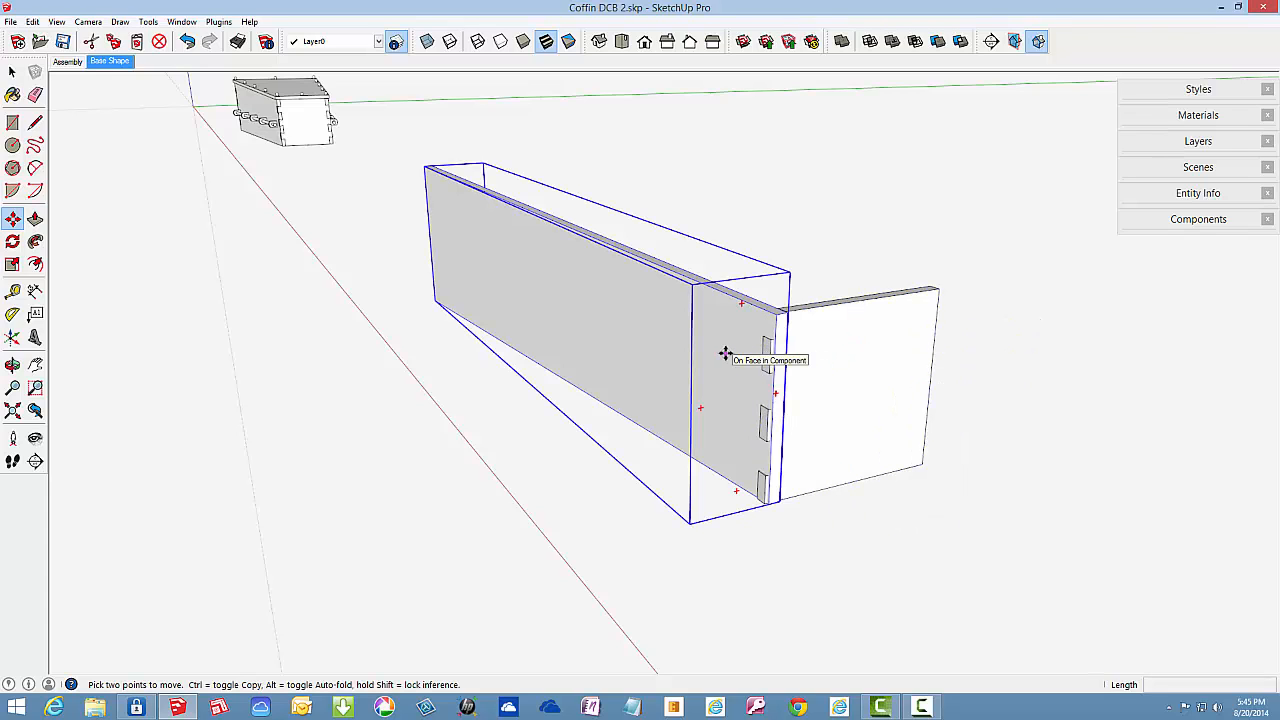
pyautogui.scroll(1, 724, 354)
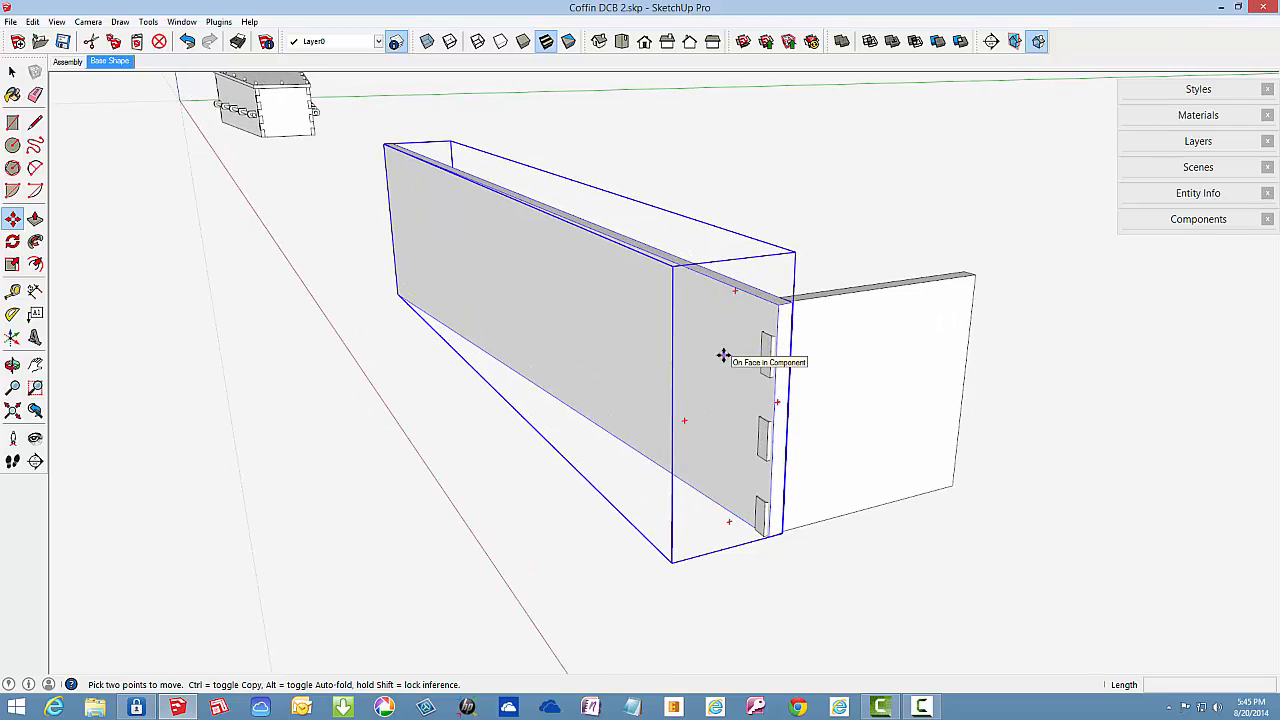
pyautogui.press('ctrl')
pyautogui.click(724, 355)
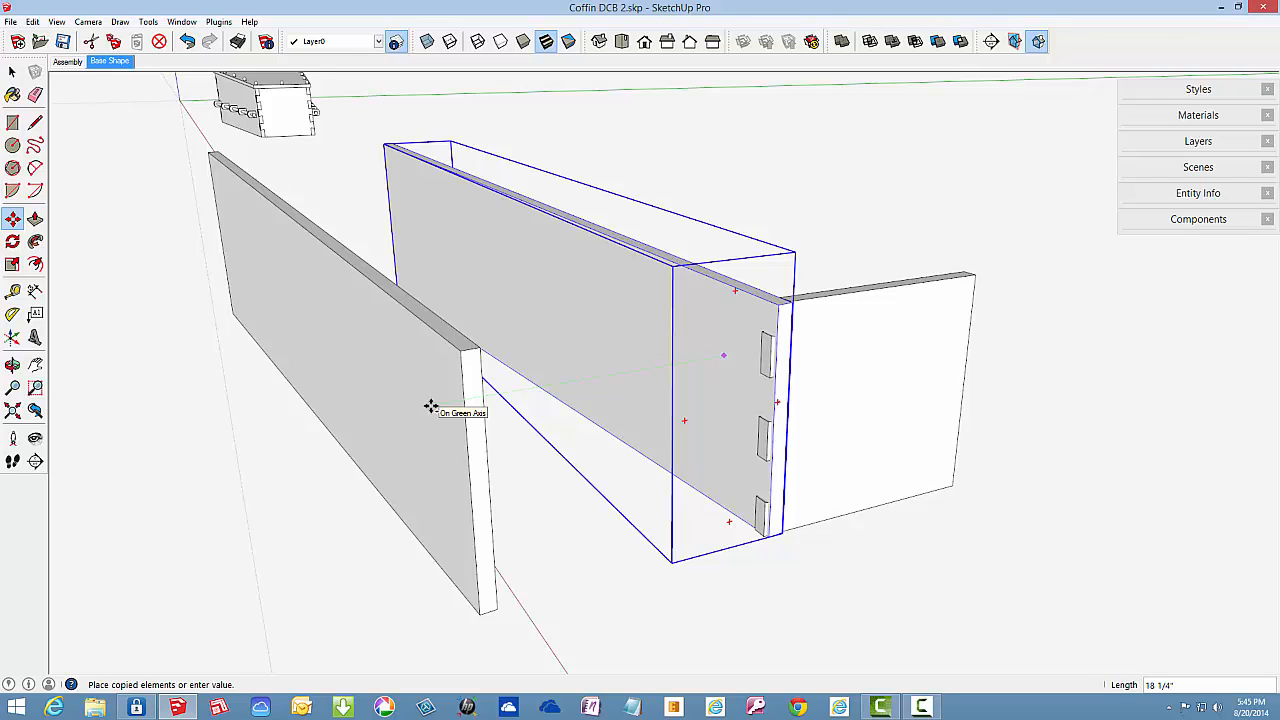
pyautogui.press('Escape')
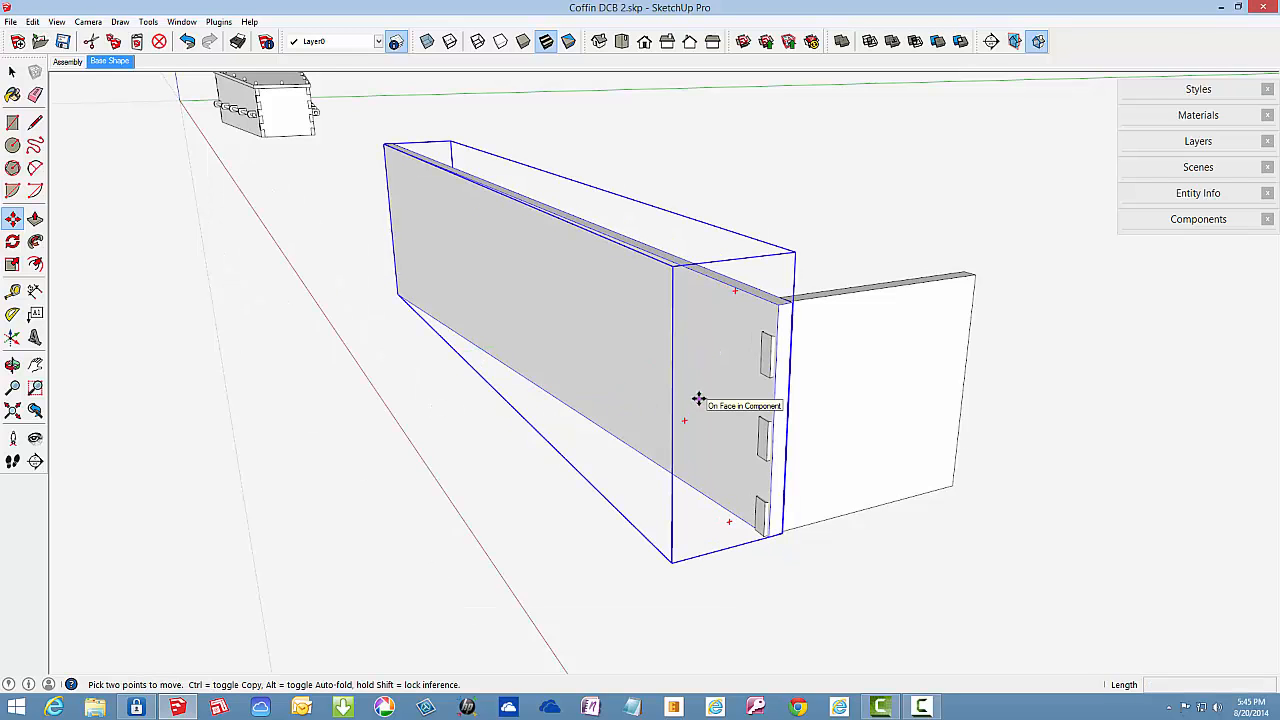
# - Open the long side board component for editing at its corner with the end board
pyautogui.moveTo(830, 369); pyautogui.dragTo(863, 367, button='middle')
pyautogui.scroll(2, 843, 361)
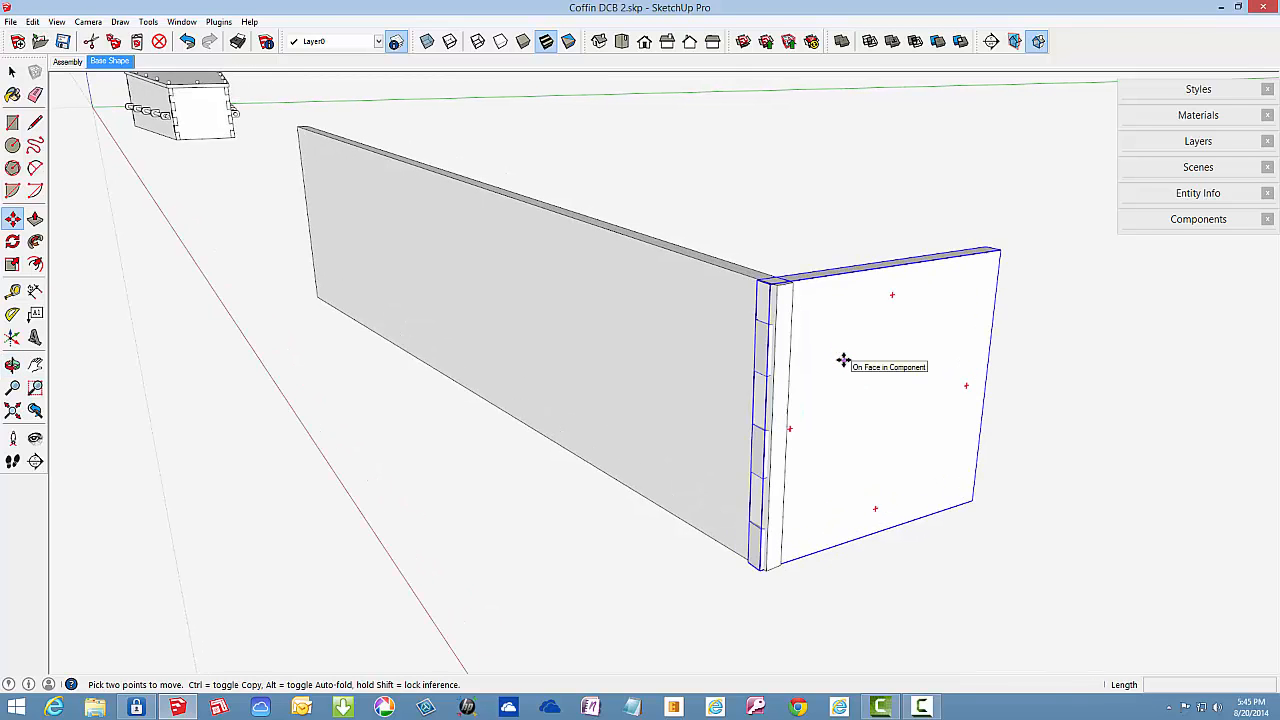
pyautogui.scroll(1, 843, 361)
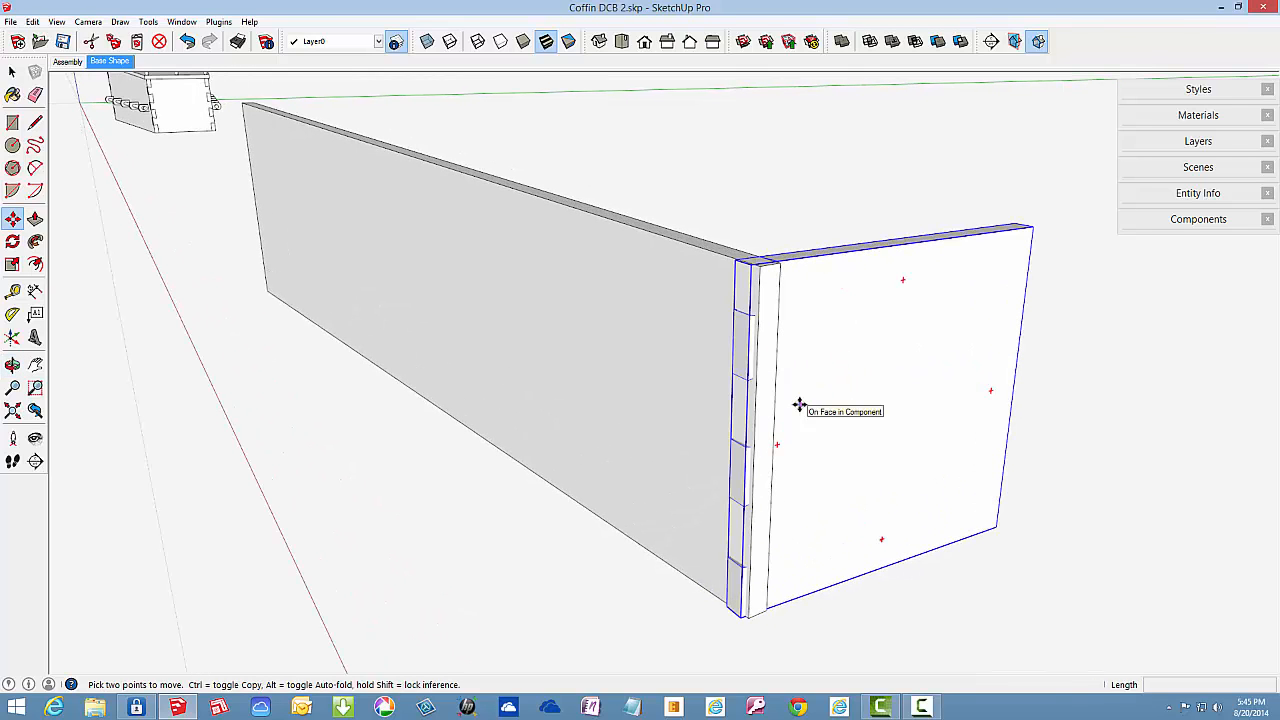
pyautogui.moveTo(803, 405); pyautogui.dragTo(851, 451, button='middle')
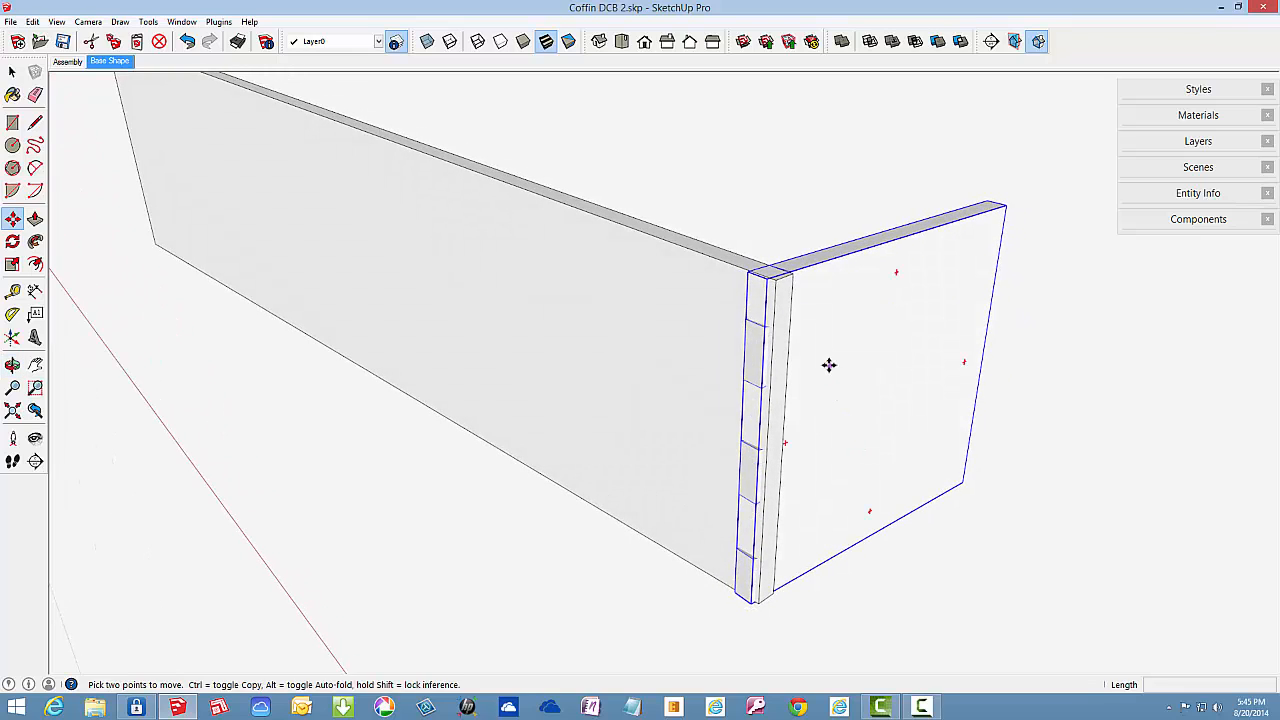
pyautogui.scroll(1, 829, 362)
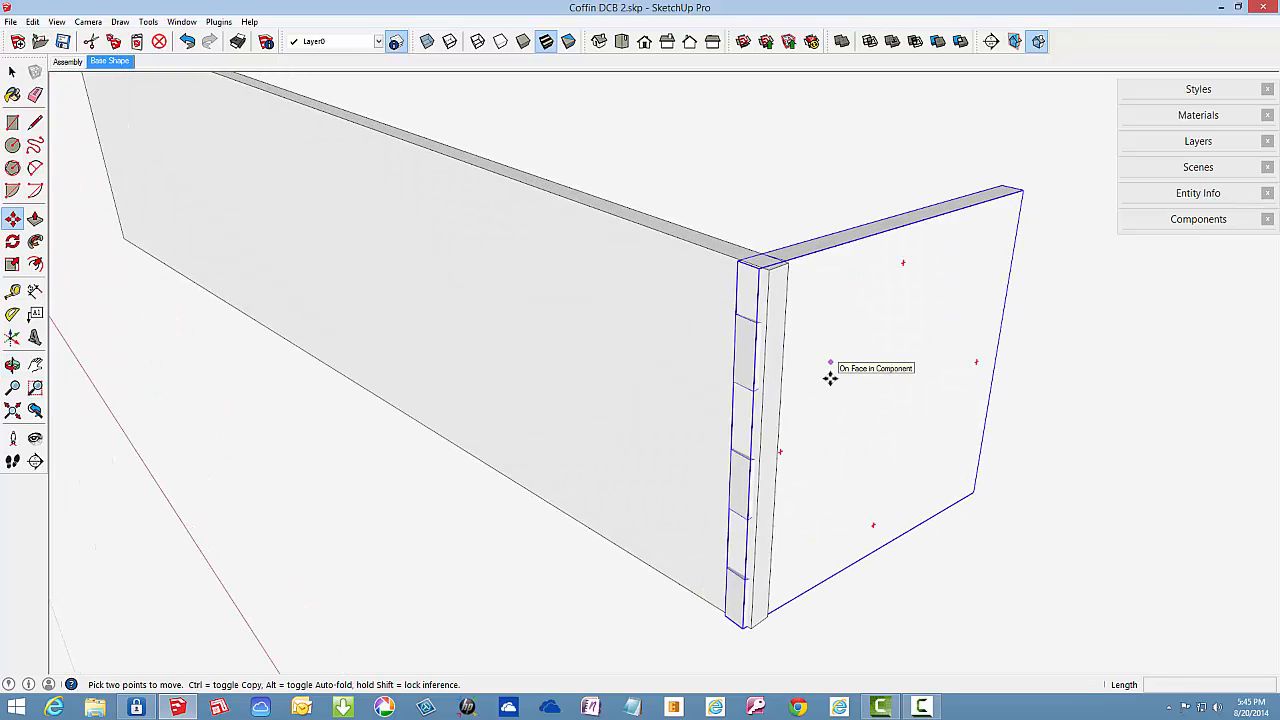
pyautogui.scroll(2, 808, 535)
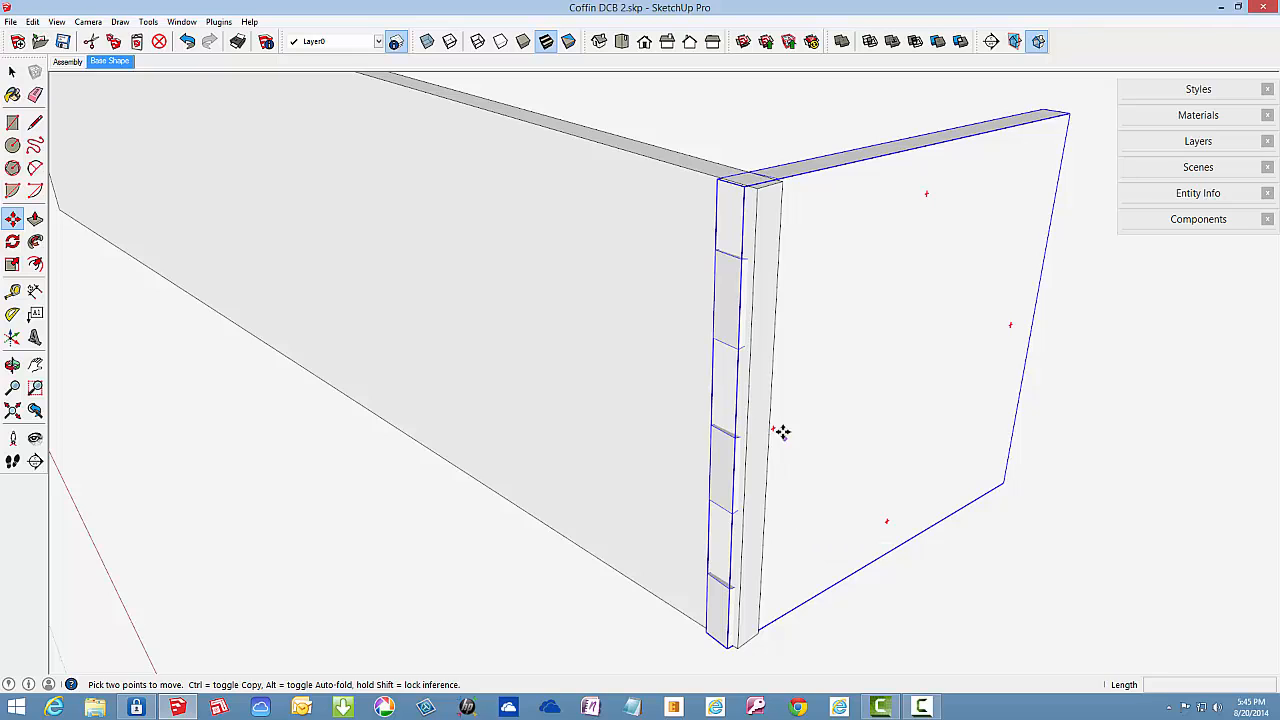
pyautogui.moveTo(781, 432); pyautogui.dragTo(740, 411, button='middle')
pyautogui.click(740, 411)
pyautogui.rightClick(646, 333)
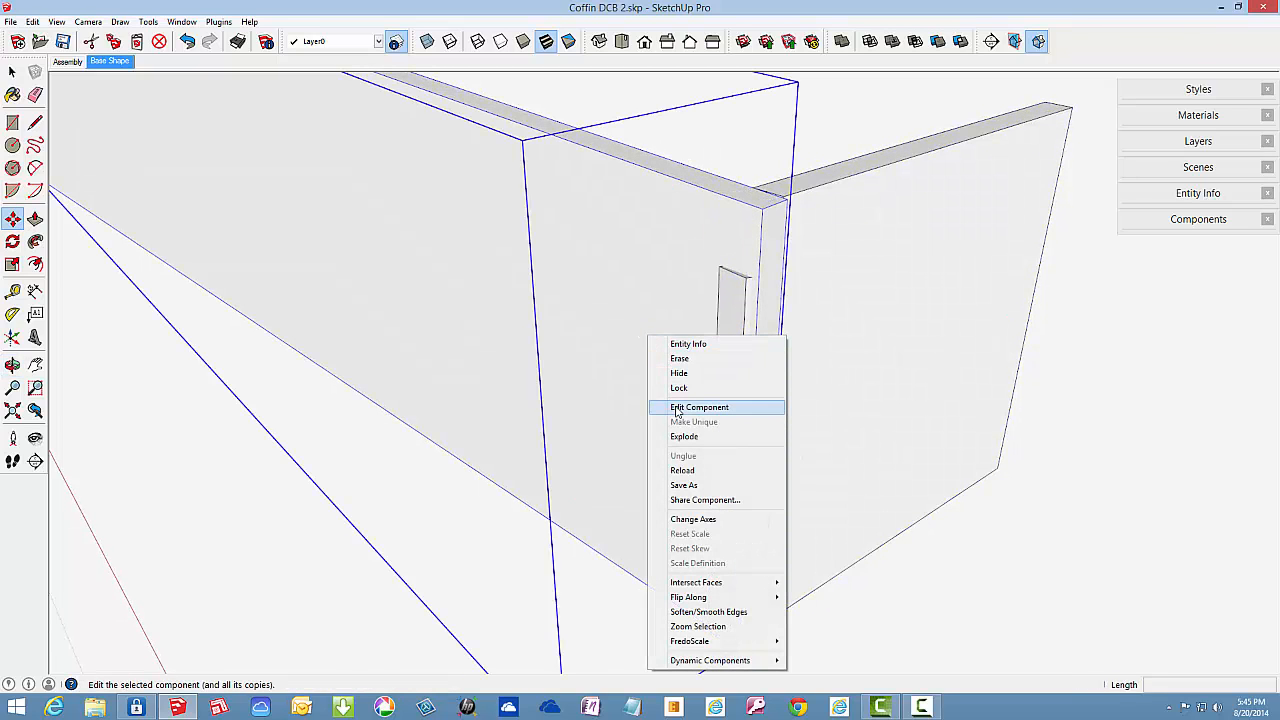
pyautogui.click(690, 407)
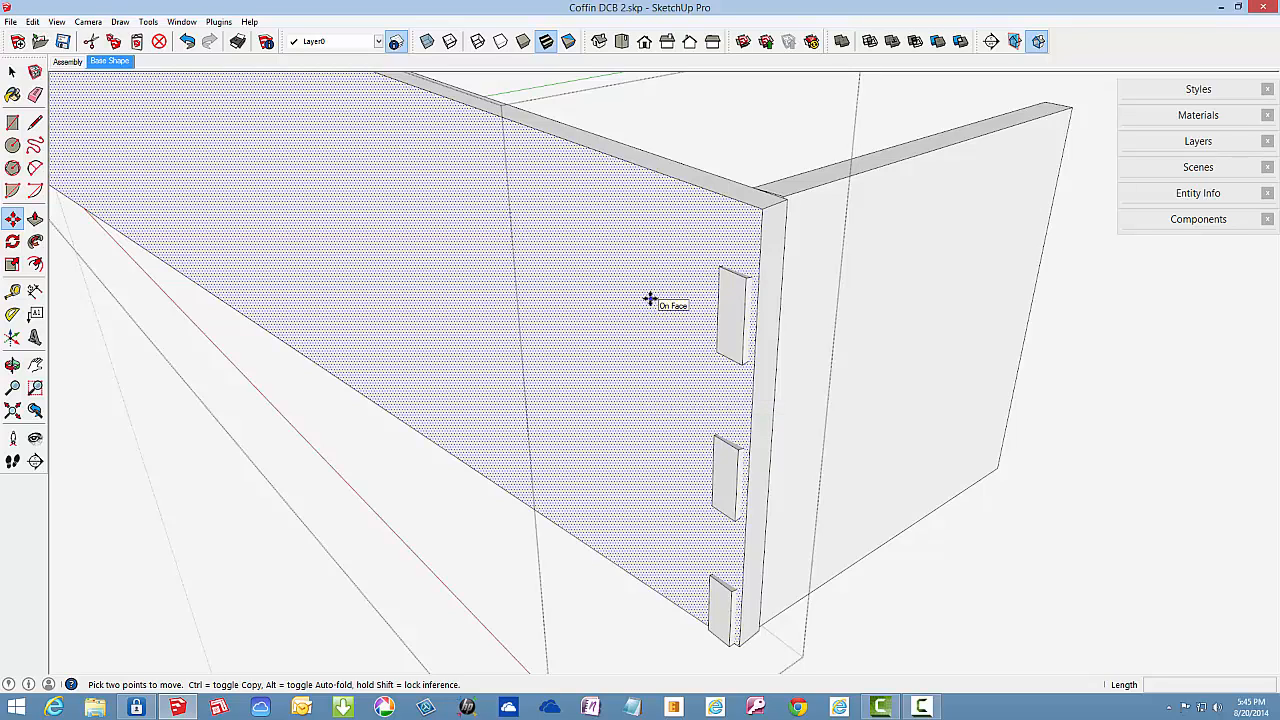
# - Intersect the side board's outer face with the model and clear the selection
pyautogui.rightClick(650, 299)
pyautogui.moveTo(692, 388)
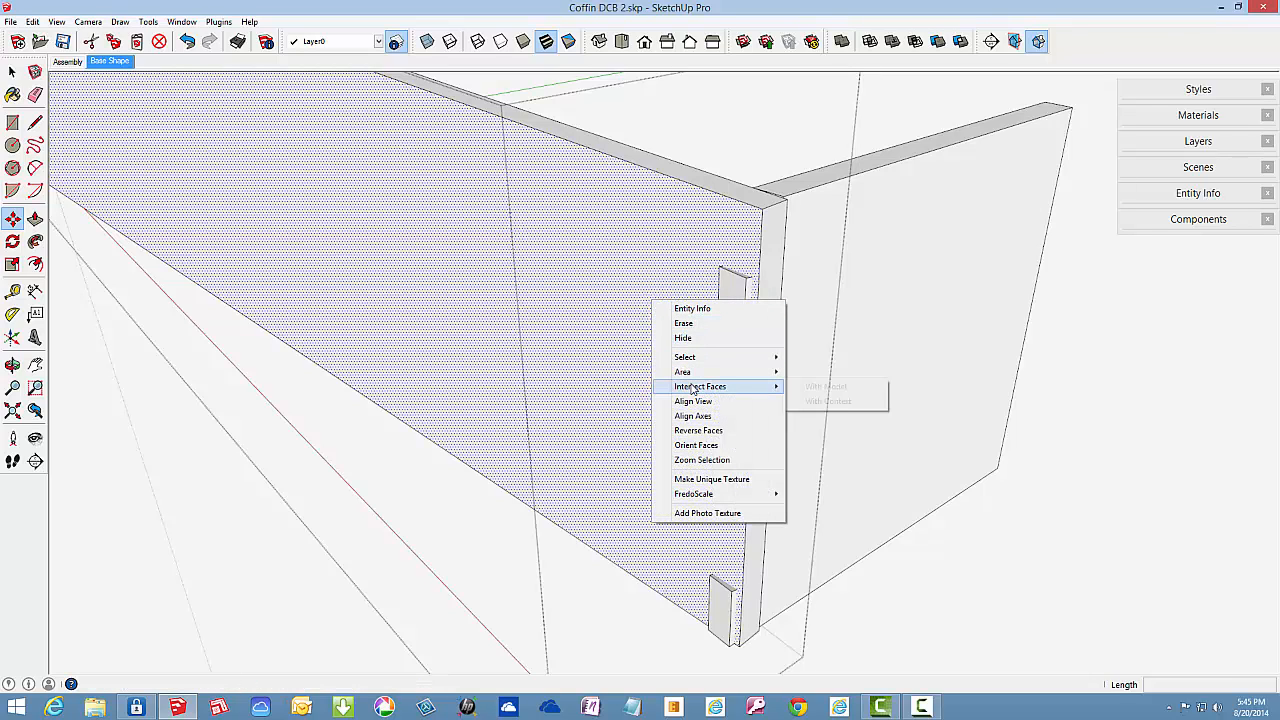
pyautogui.click(826, 387)
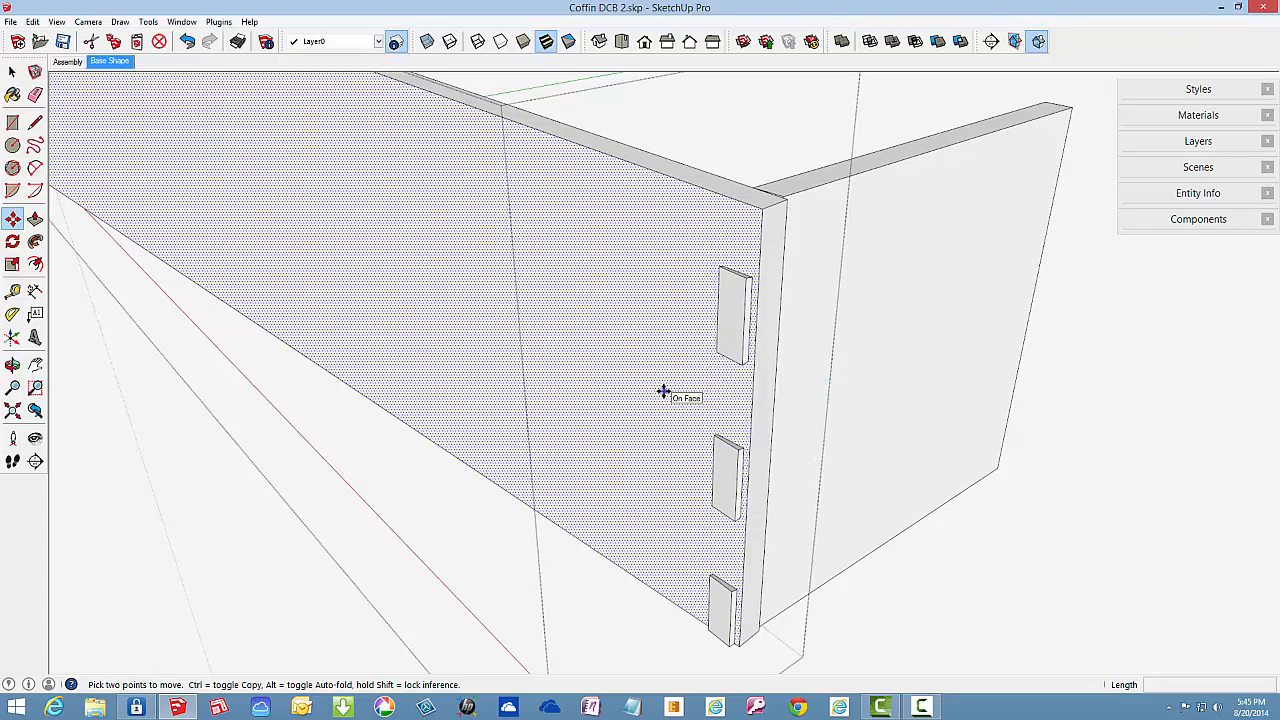
pyautogui.moveTo(696, 347); pyautogui.dragTo(683, 371, button='middle')
pyautogui.hotkey('ctrl', 't')
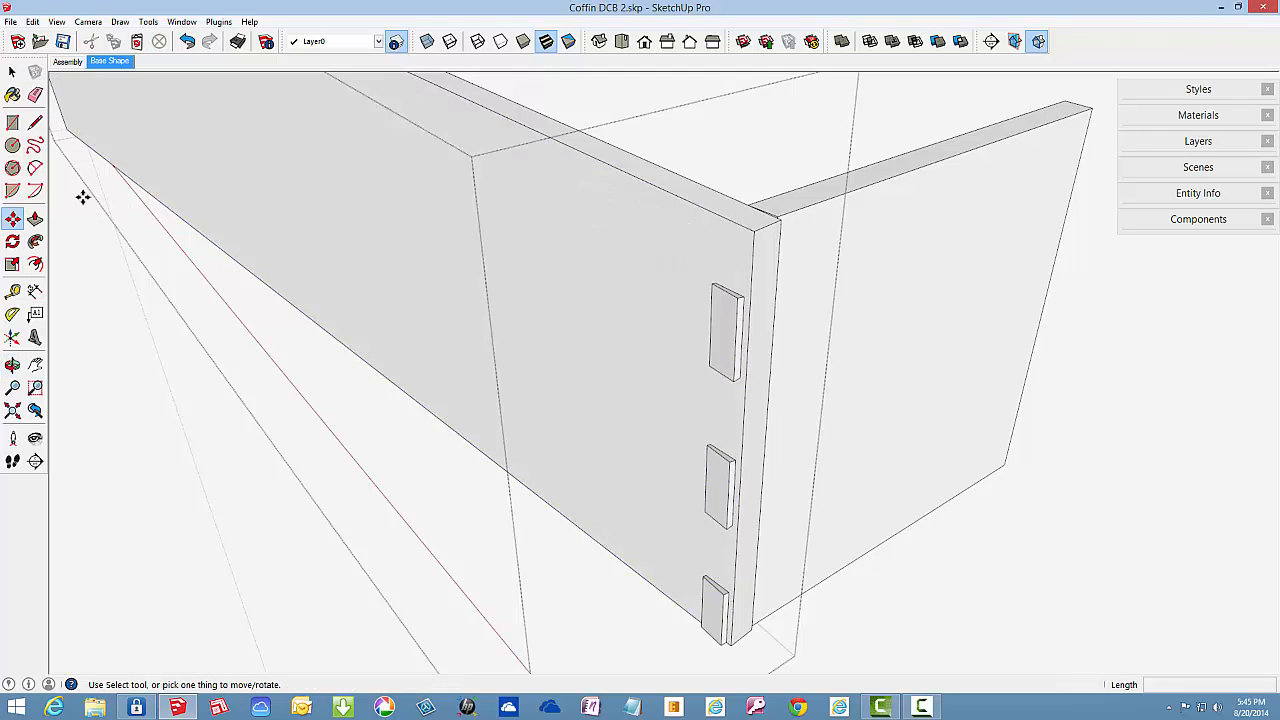
# - Create guide lines along the top edges of the three pins protruding through the side board, using the Tape Measure tool
pyautogui.click(12, 290)
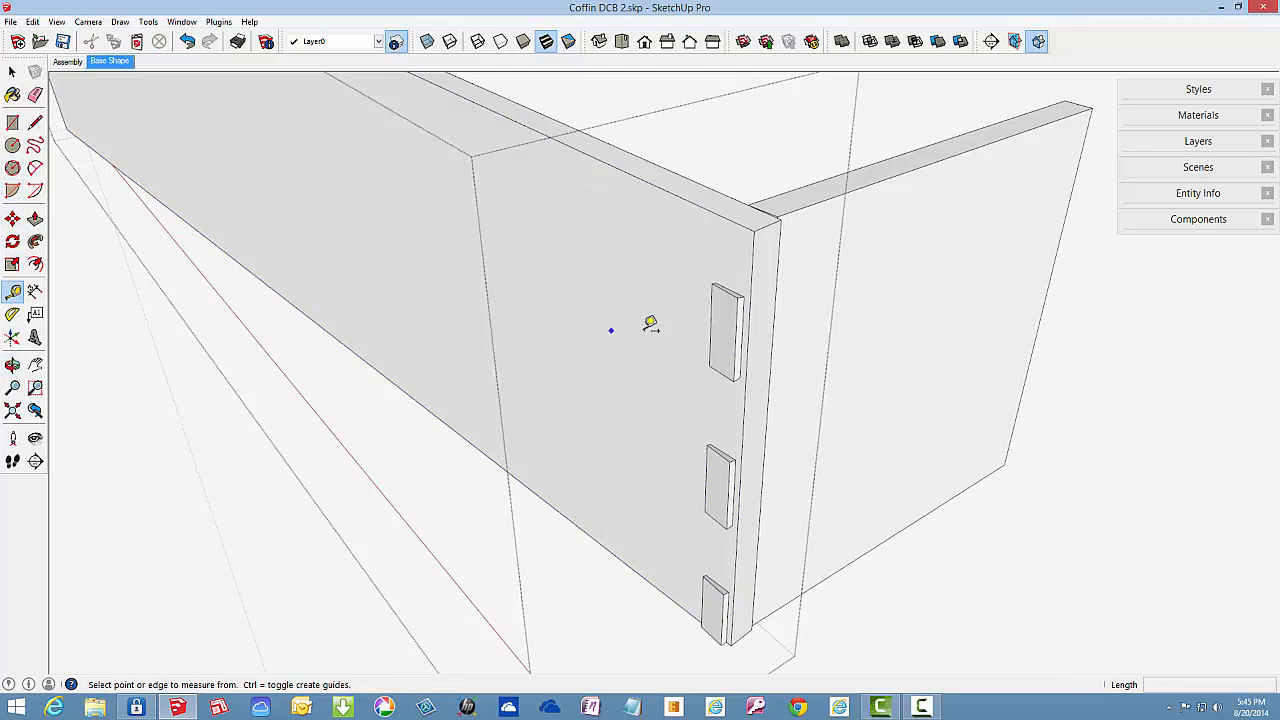
pyautogui.scroll(3, 725, 300)
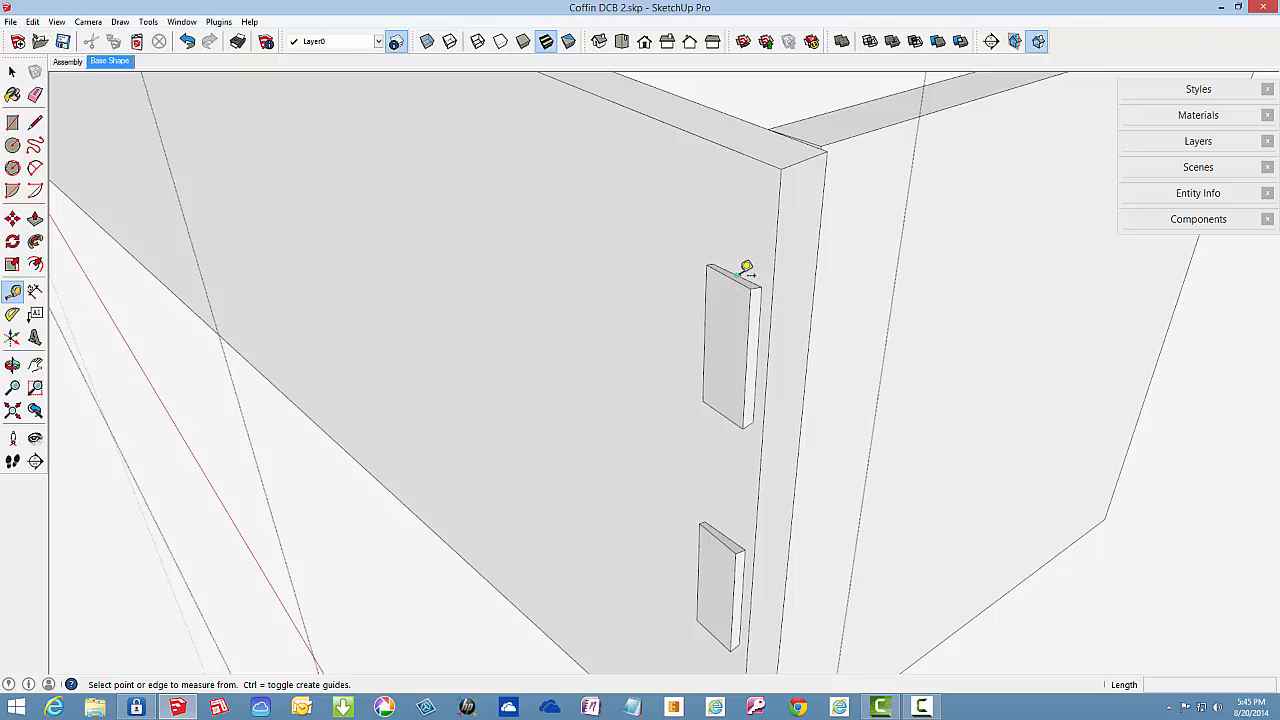
pyautogui.click(744, 272)
pyautogui.click(744, 272)
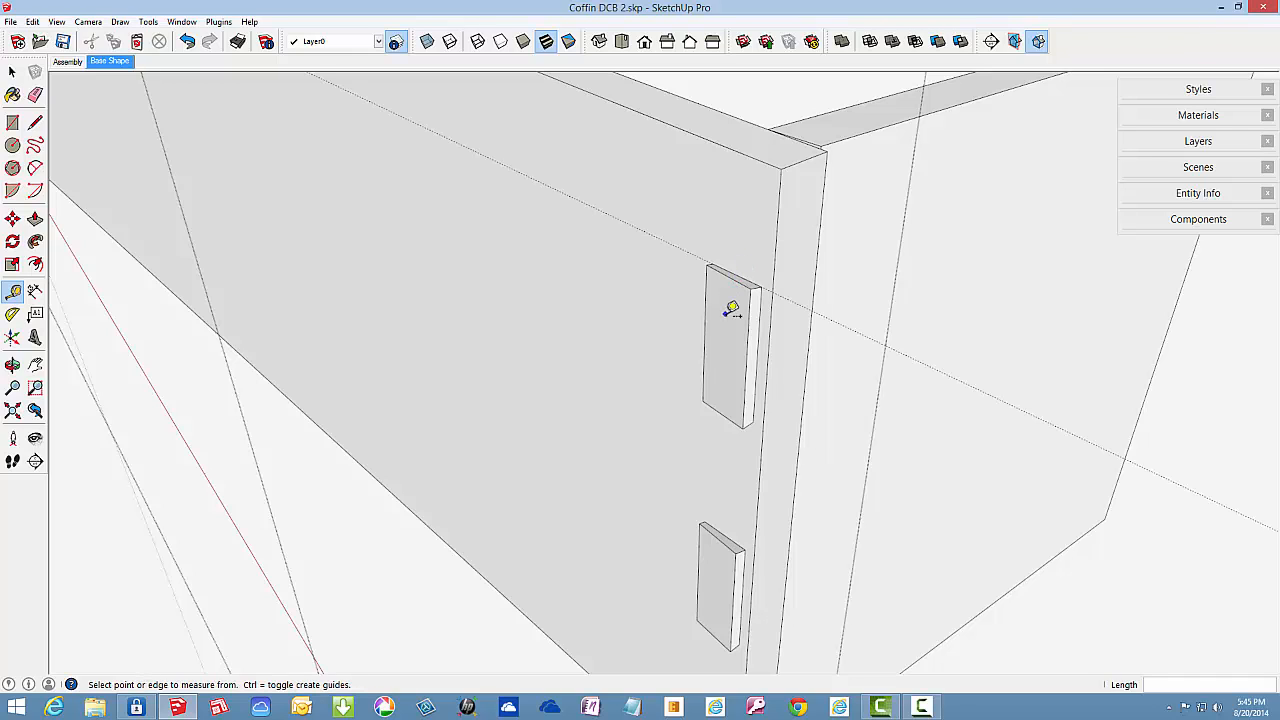
pyautogui.click(735, 528)
pyautogui.click(735, 528)
pyautogui.scroll(-3, 657, 340)
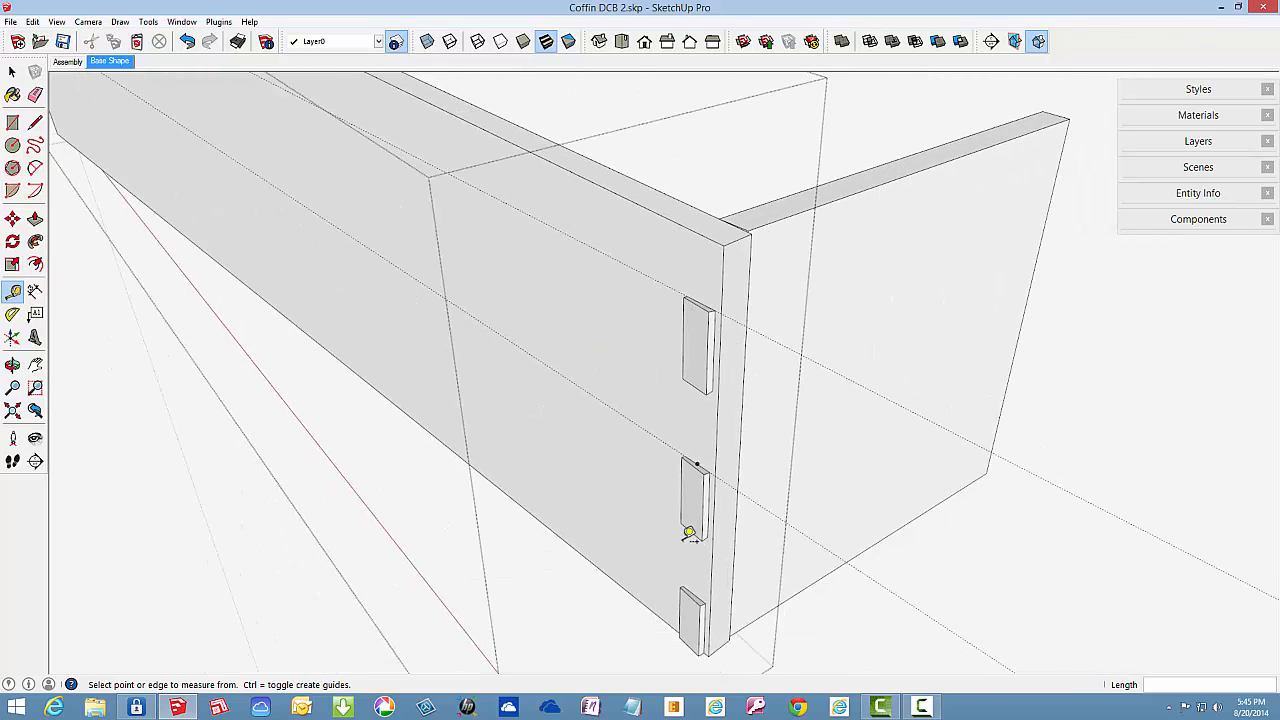
pyautogui.doubleClick(694, 595)
# - Turn on X-ray display to examine the hidden edges of the uppermost pin in the corner joint
pyautogui.click(426, 40)
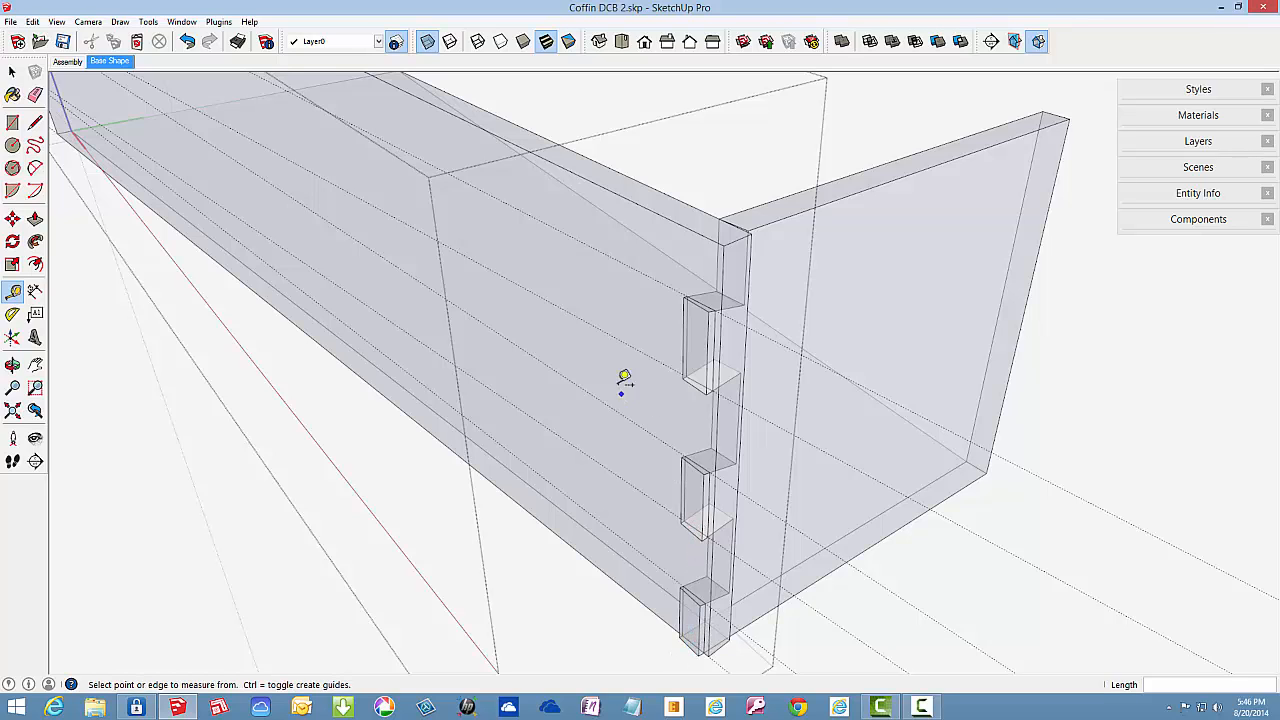
pyautogui.moveTo(624, 377); pyautogui.dragTo(651, 408, button='middle')
pyautogui.scroll(3, 774, 314)
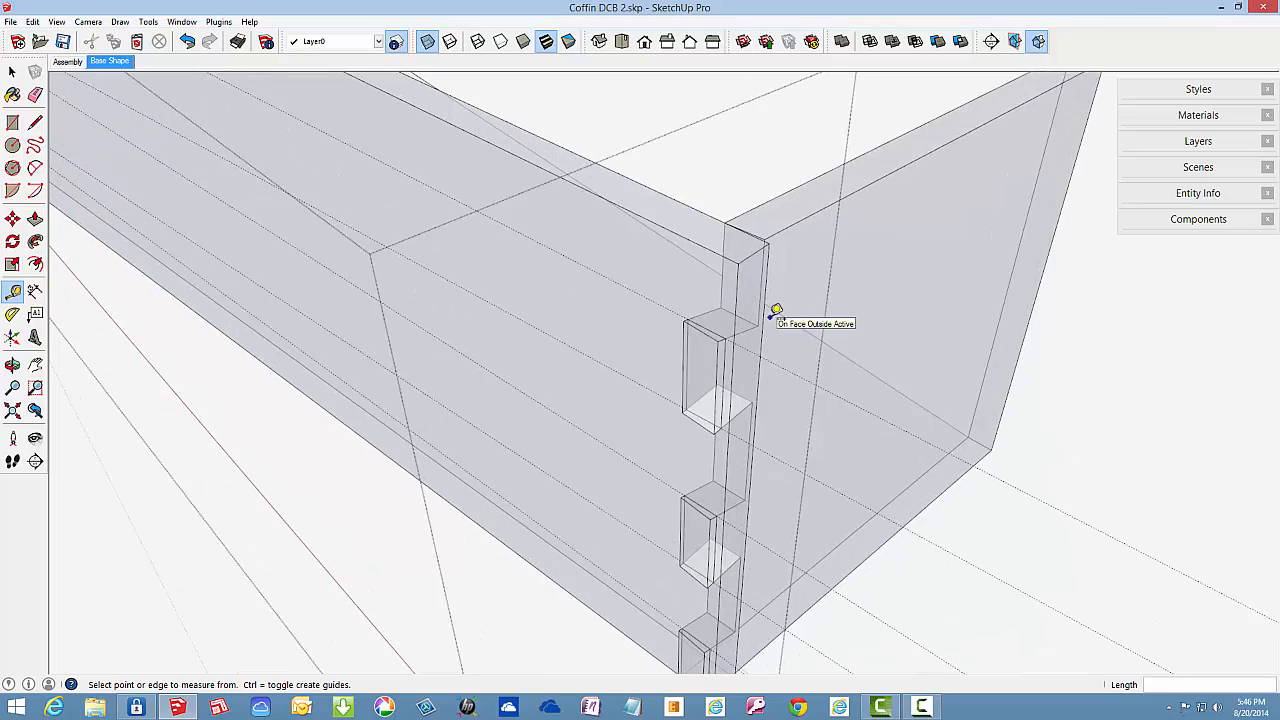
pyautogui.scroll(3, 733, 389)
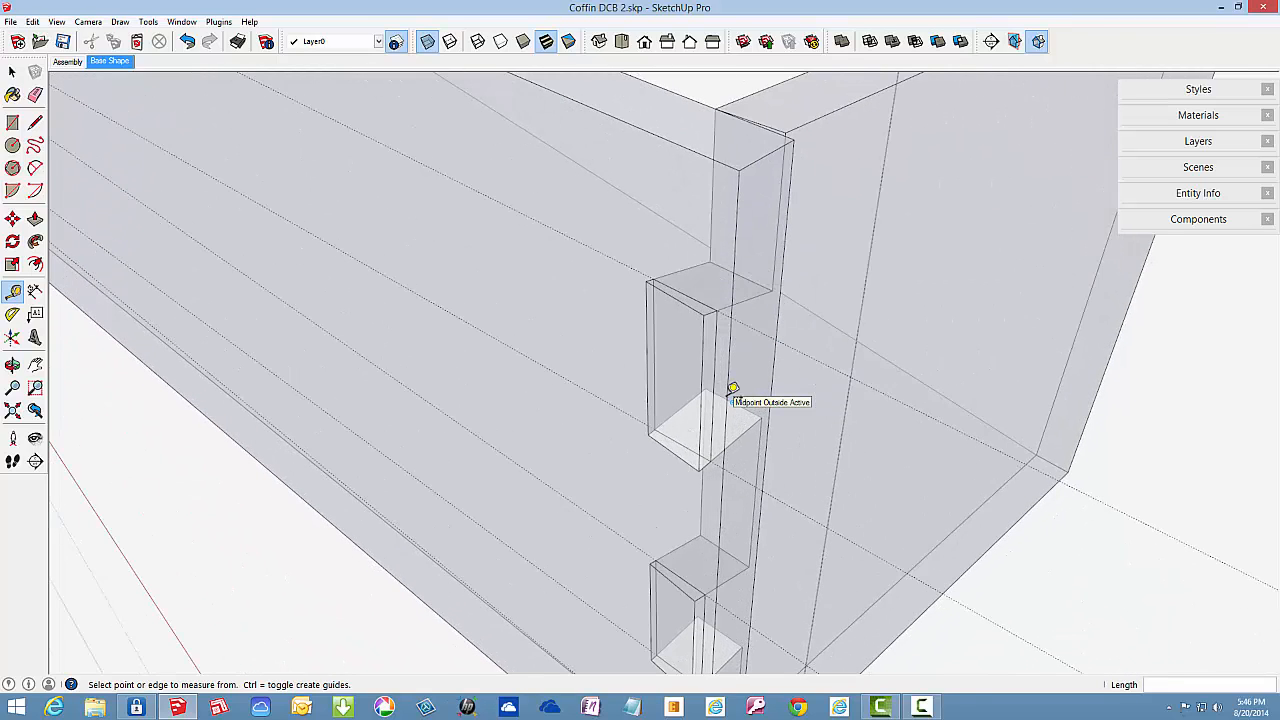
pyautogui.scroll(2, 733, 389)
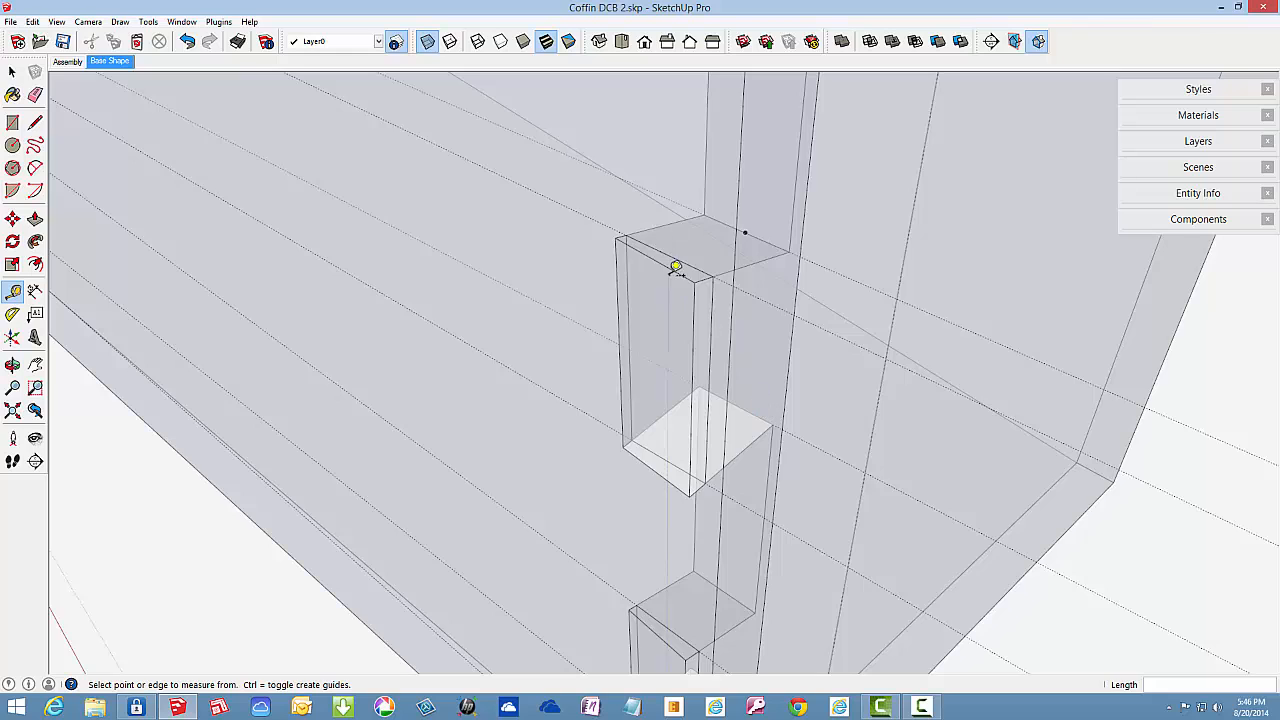
# - Create guide lines along the middle pin's hidden inner edges, top and underside, using the Tape Measure tool
pyautogui.scroll(-3, 677, 268)
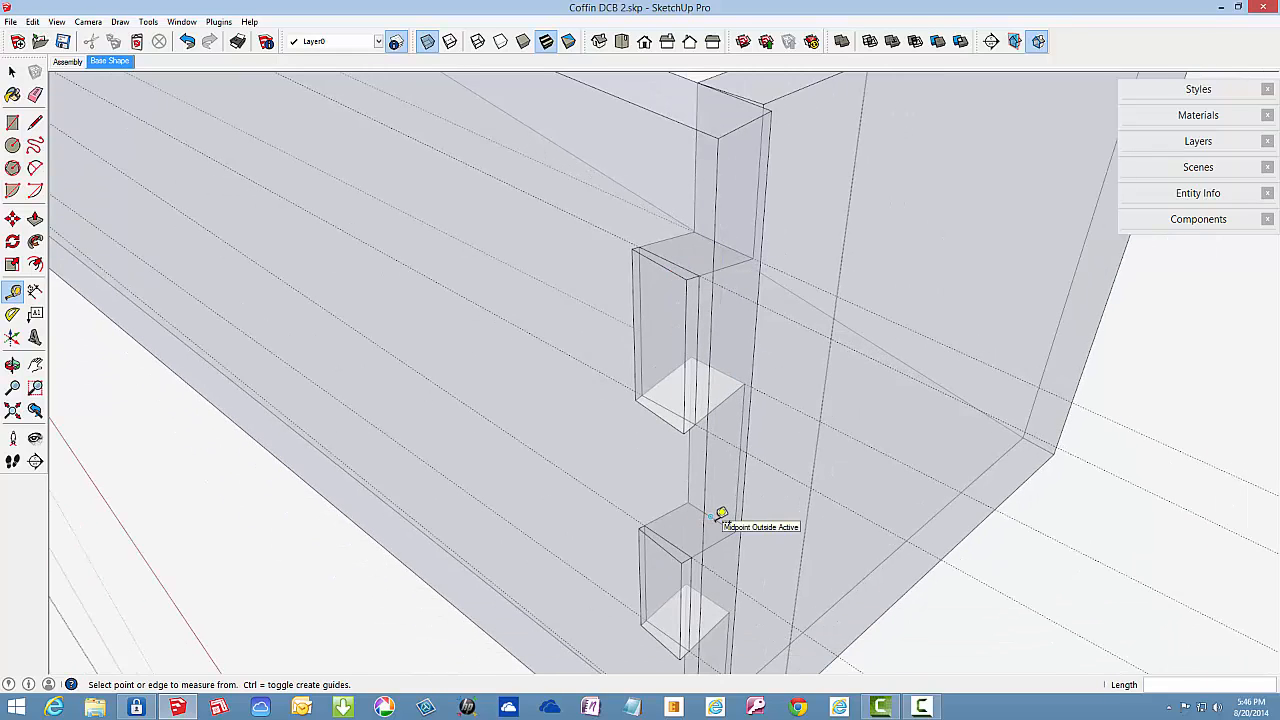
pyautogui.click(720, 600)
pyautogui.click(723, 520)
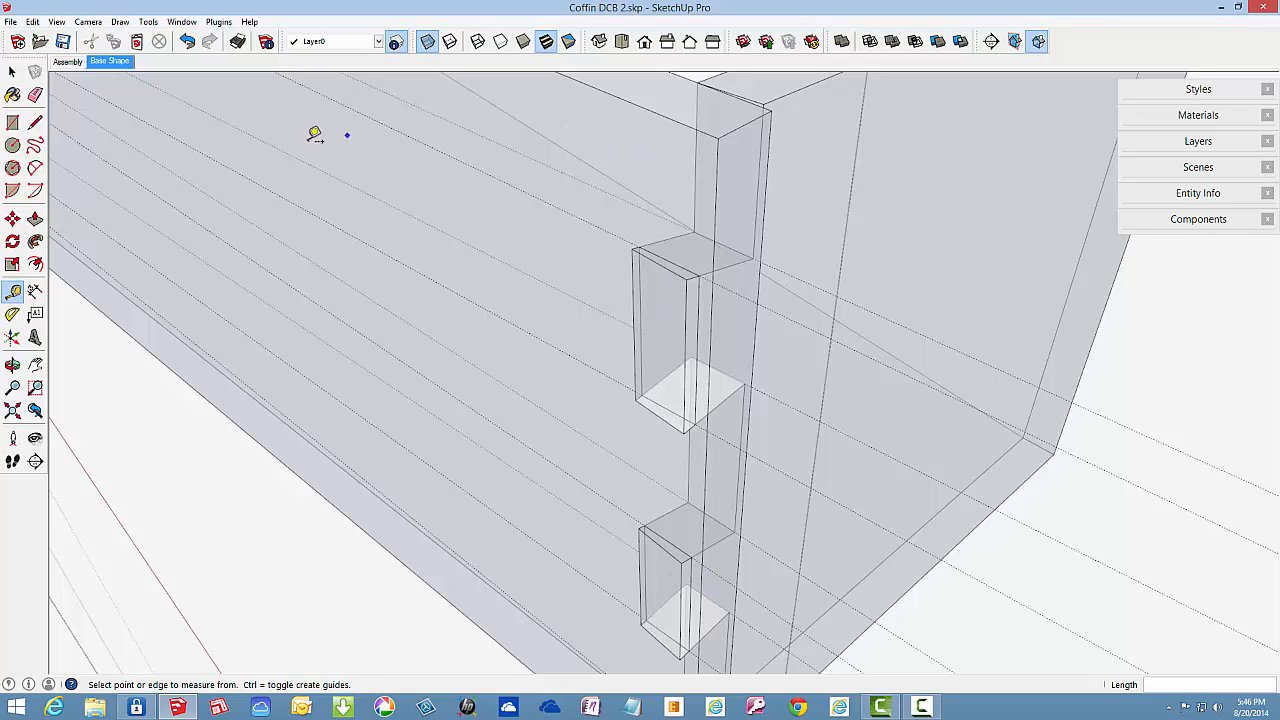
# - Draw lines along the uppermost pin's inner and outer top edges, extending each to the side board's end edge
pyautogui.click(35, 122)
pyautogui.moveTo(660, 222)
pyautogui.mouseDown(button='middle')
pyautogui.moveTo(670, 288)
pyautogui.moveTo(697, 252)
pyautogui.mouseUp(button='middle')
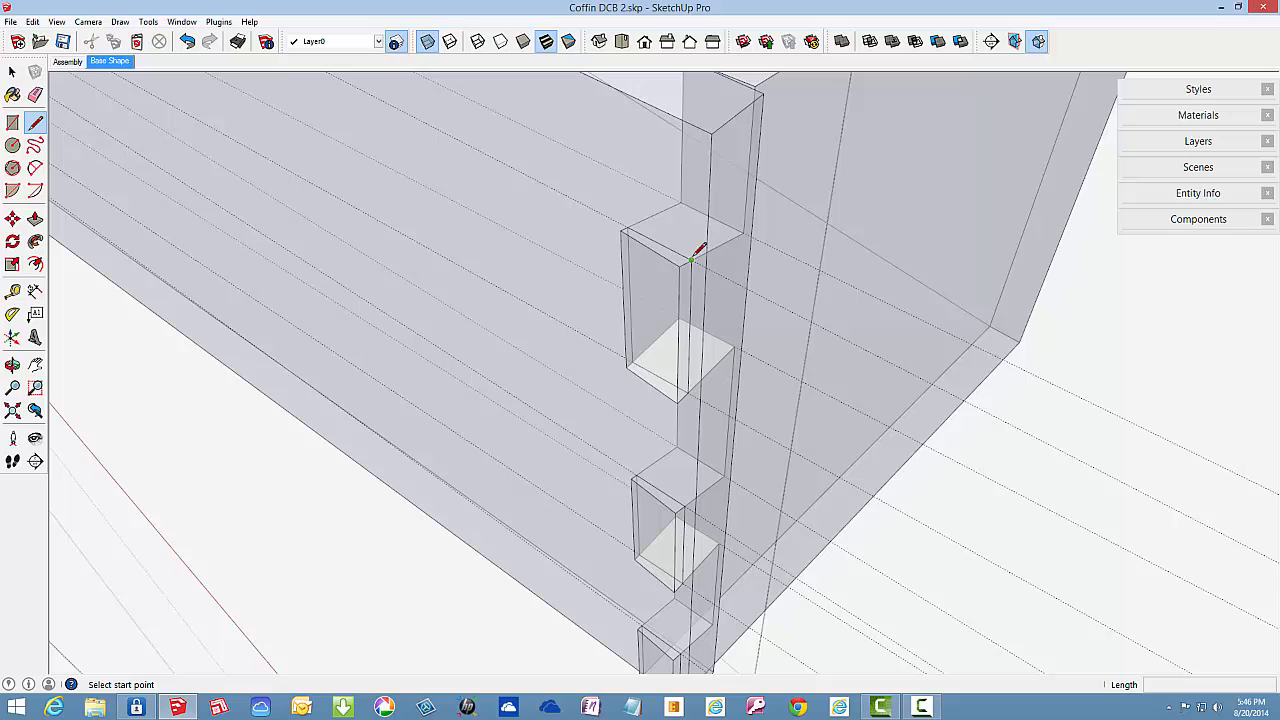
pyautogui.click(680, 202)
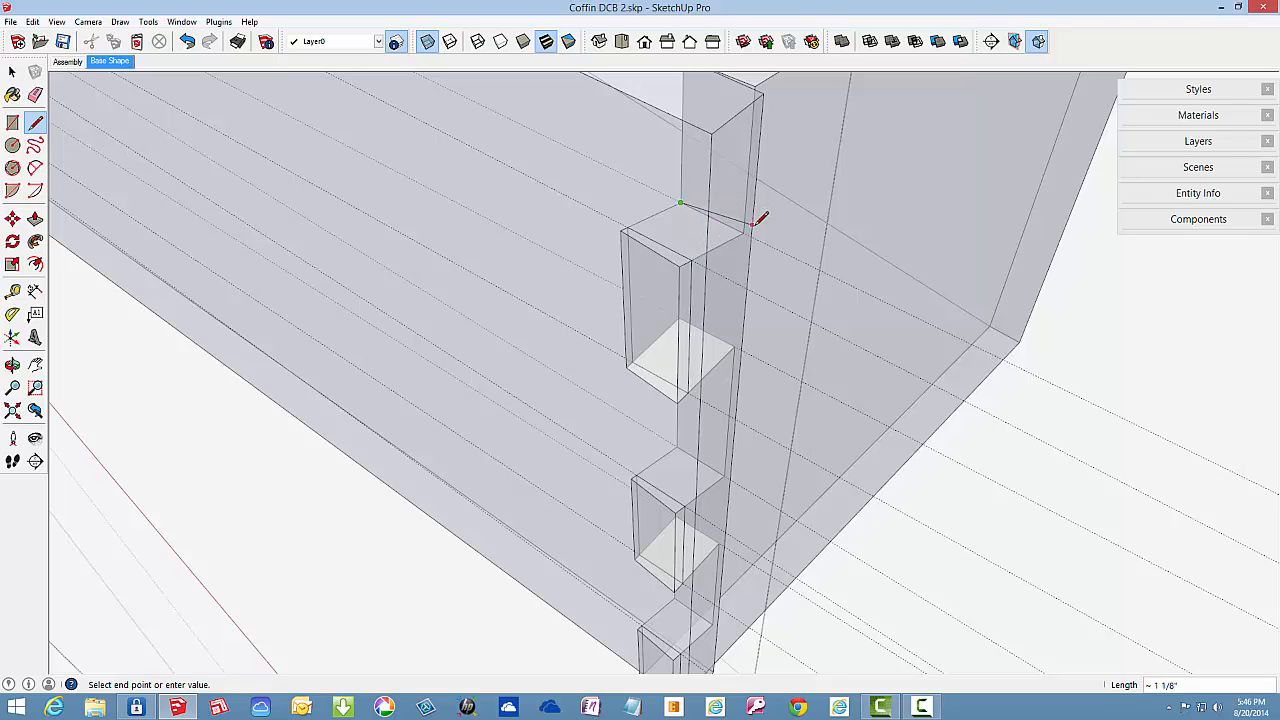
pyautogui.scroll(3, 752, 233)
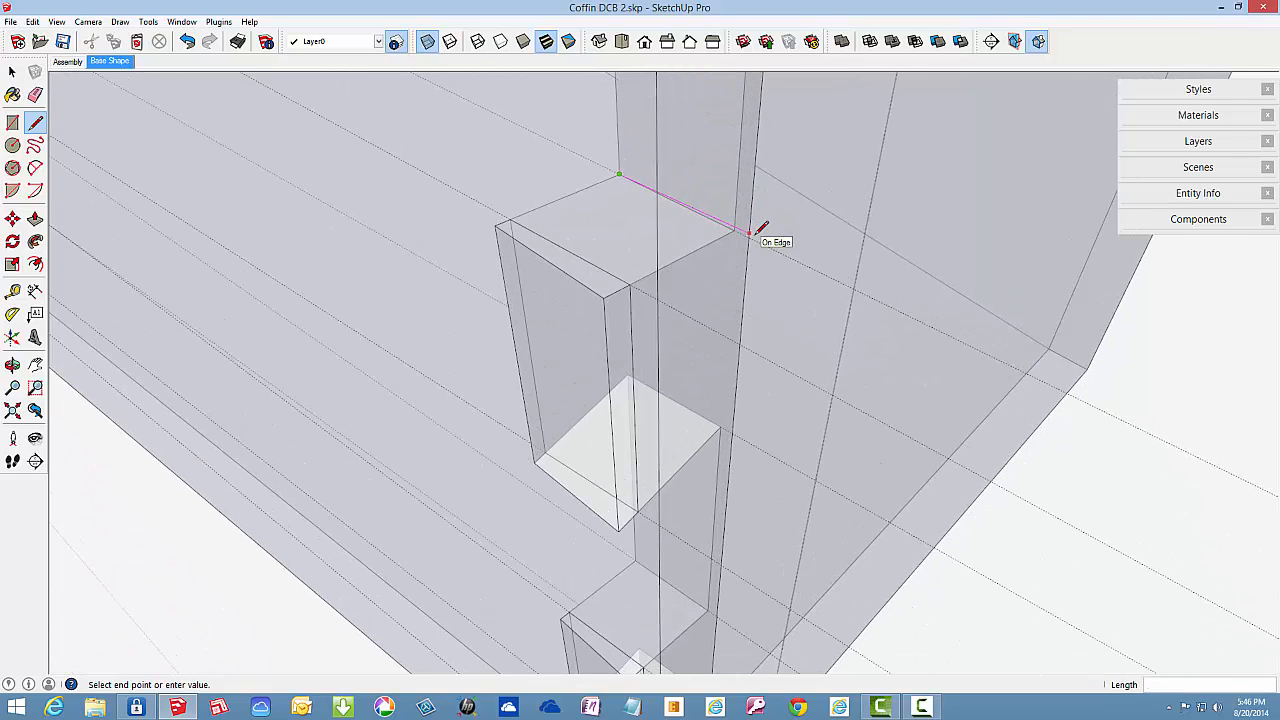
pyautogui.click(748, 237)
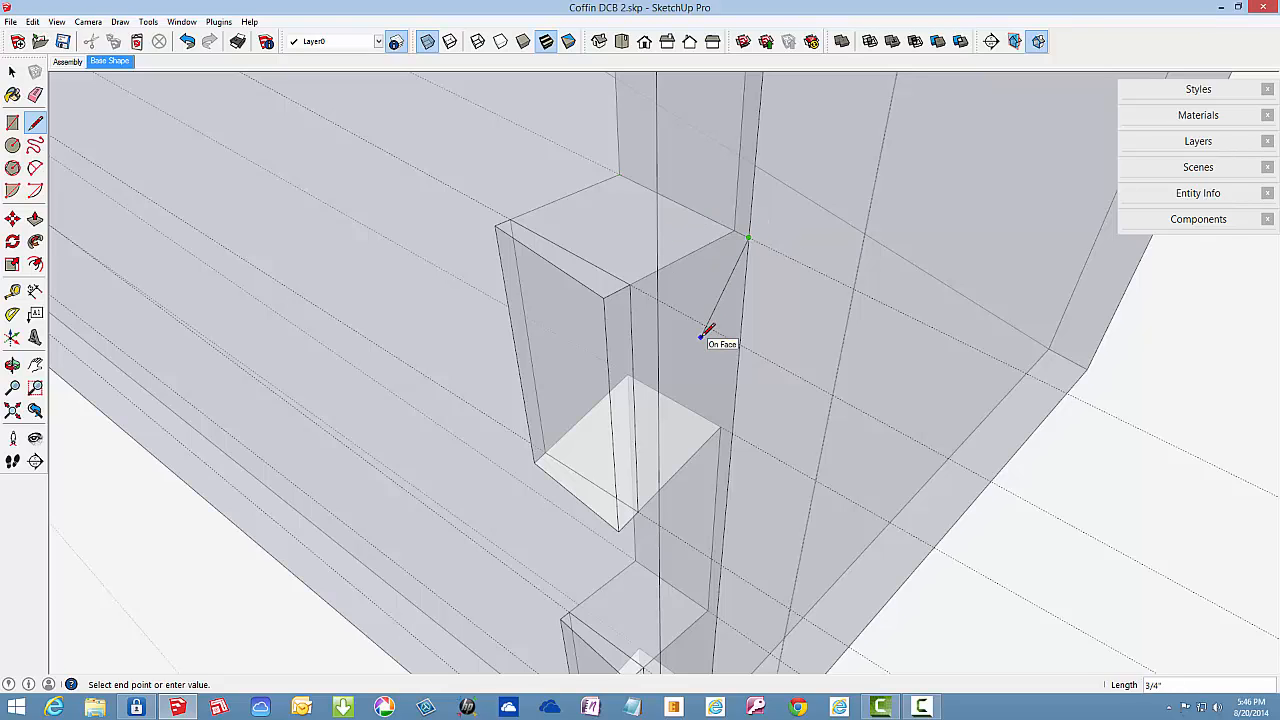
pyautogui.press('Escape')
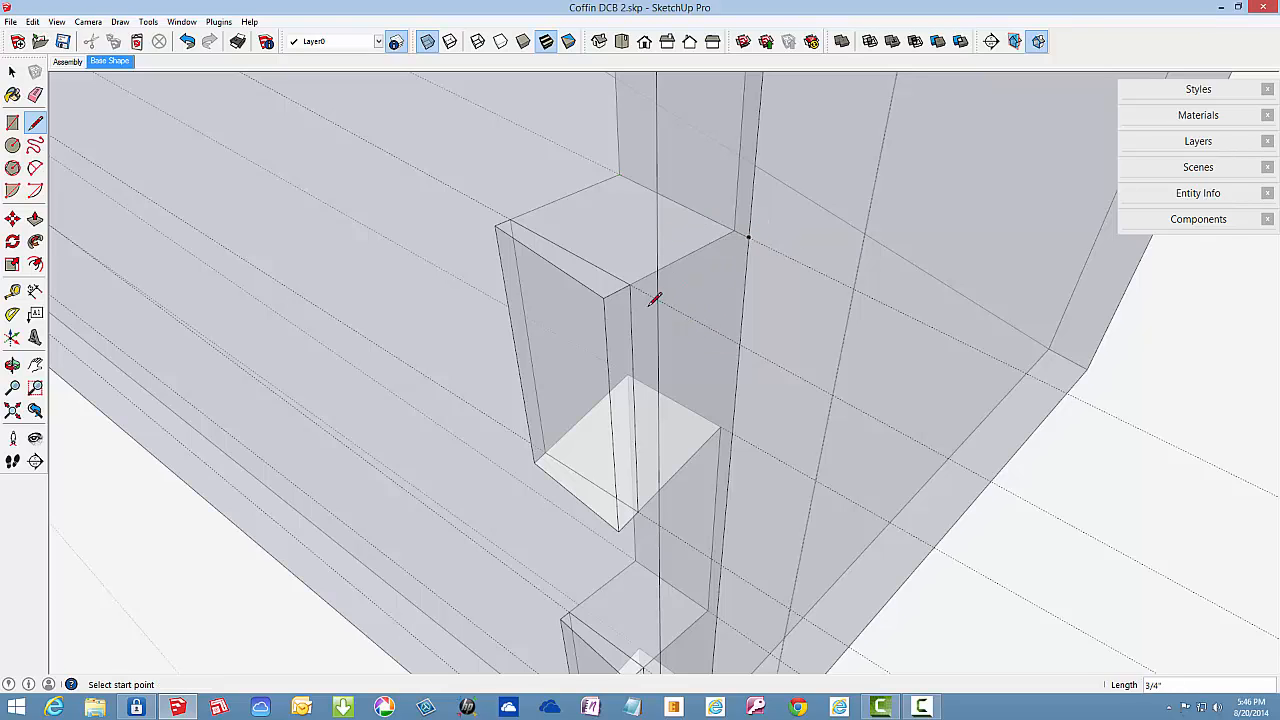
pyautogui.click(510, 219)
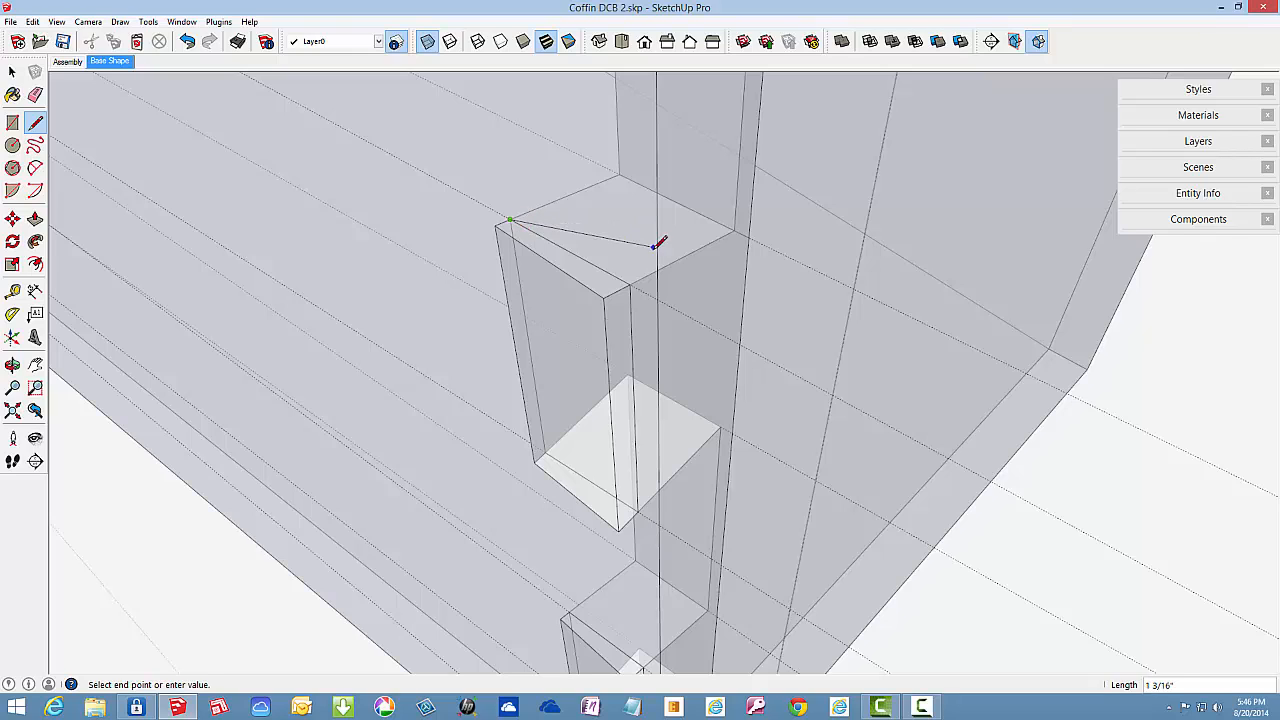
pyautogui.click(659, 297)
pyautogui.scroll(-3, 658, 214)
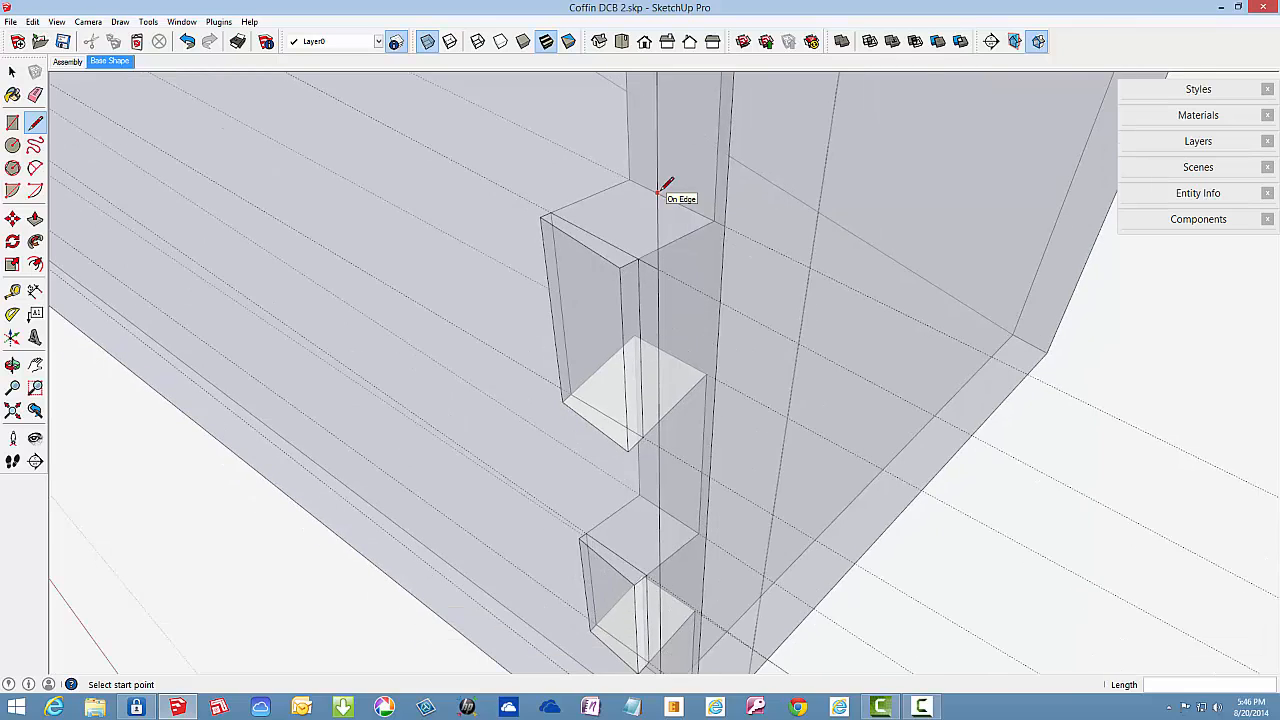
# - Close the outline around the uppermost pin's top with lines across the side board's thickness, and retrace the inner line
pyautogui.click(660, 268)
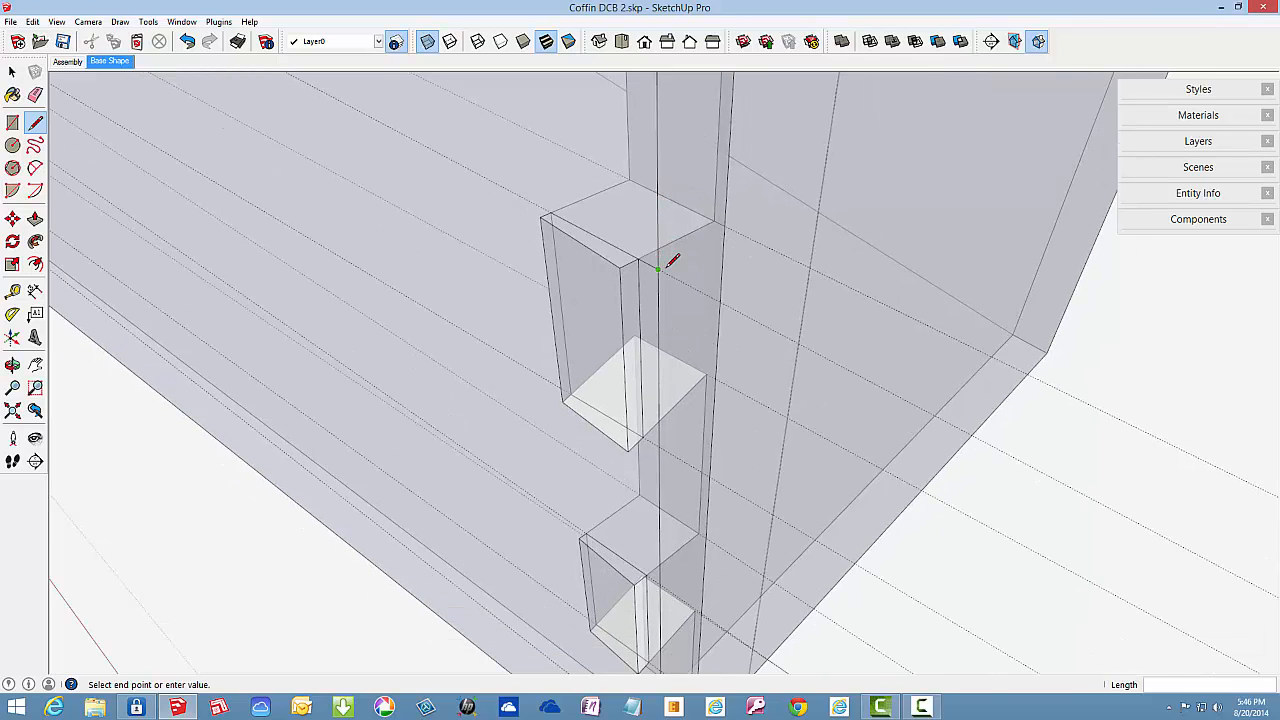
pyautogui.click(726, 222)
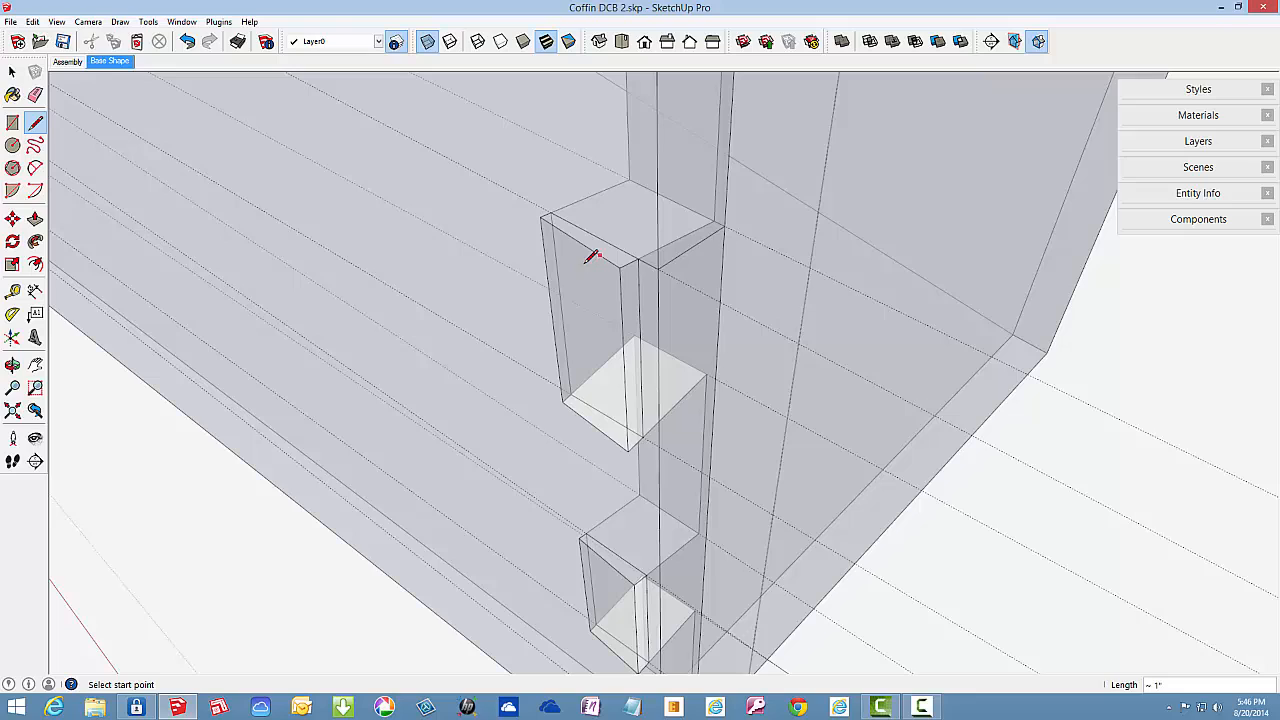
pyautogui.click(550, 213)
pyautogui.click(629, 177)
pyautogui.moveTo(631, 240); pyautogui.dragTo(647, 220, button='middle')
pyautogui.scroll(-1, 648, 204)
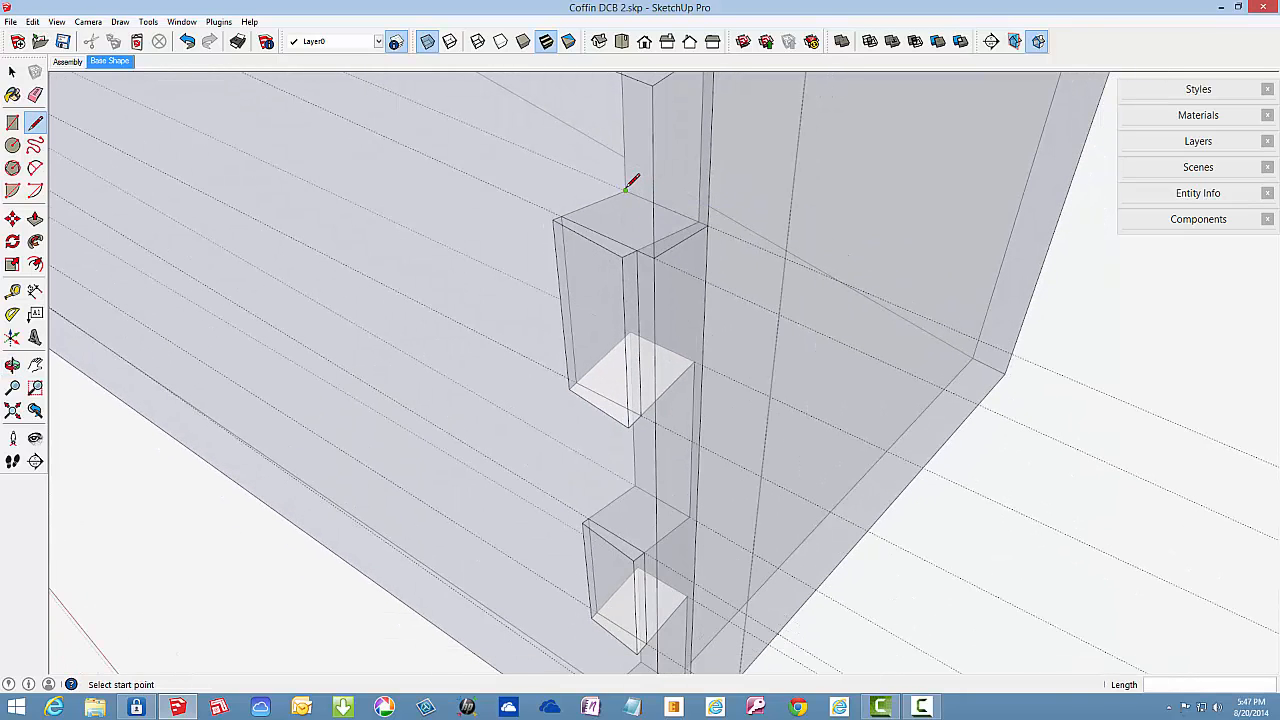
pyautogui.click(627, 188)
pyautogui.click(708, 223)
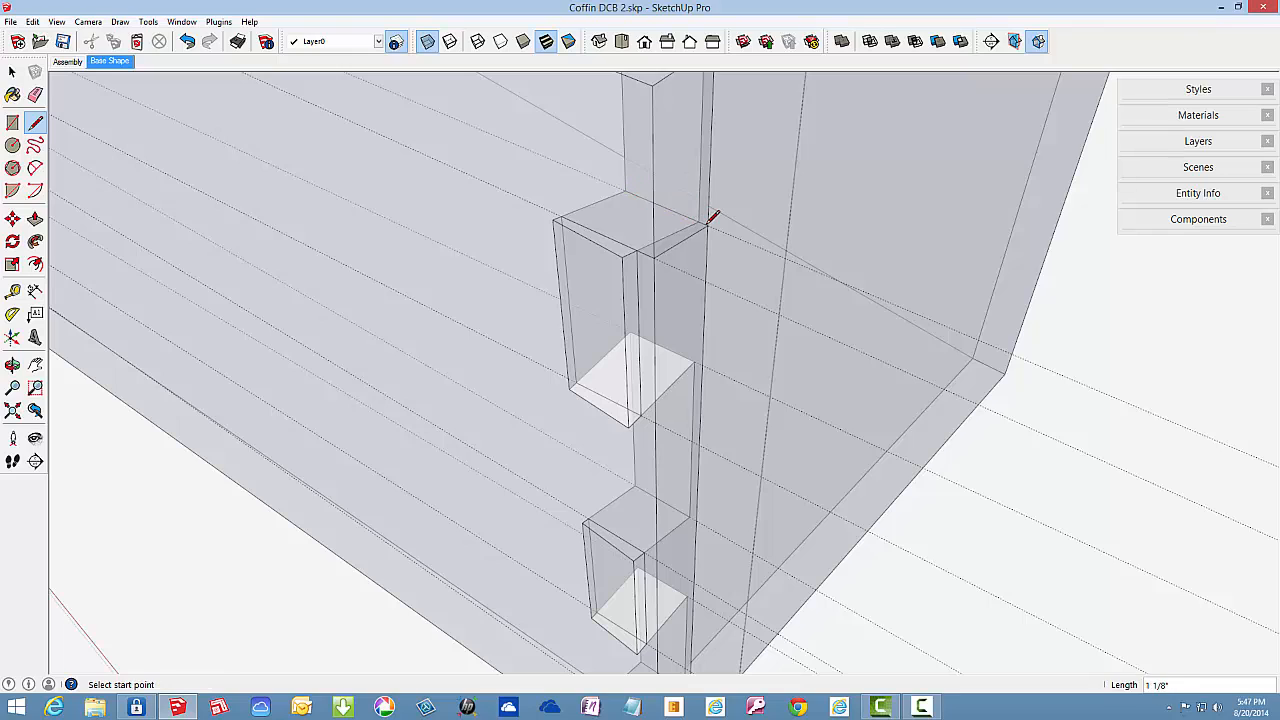
# - Outline the uppermost pin's underside with four connected lines reaching out to the side board's end edges
pyautogui.click(630, 331)
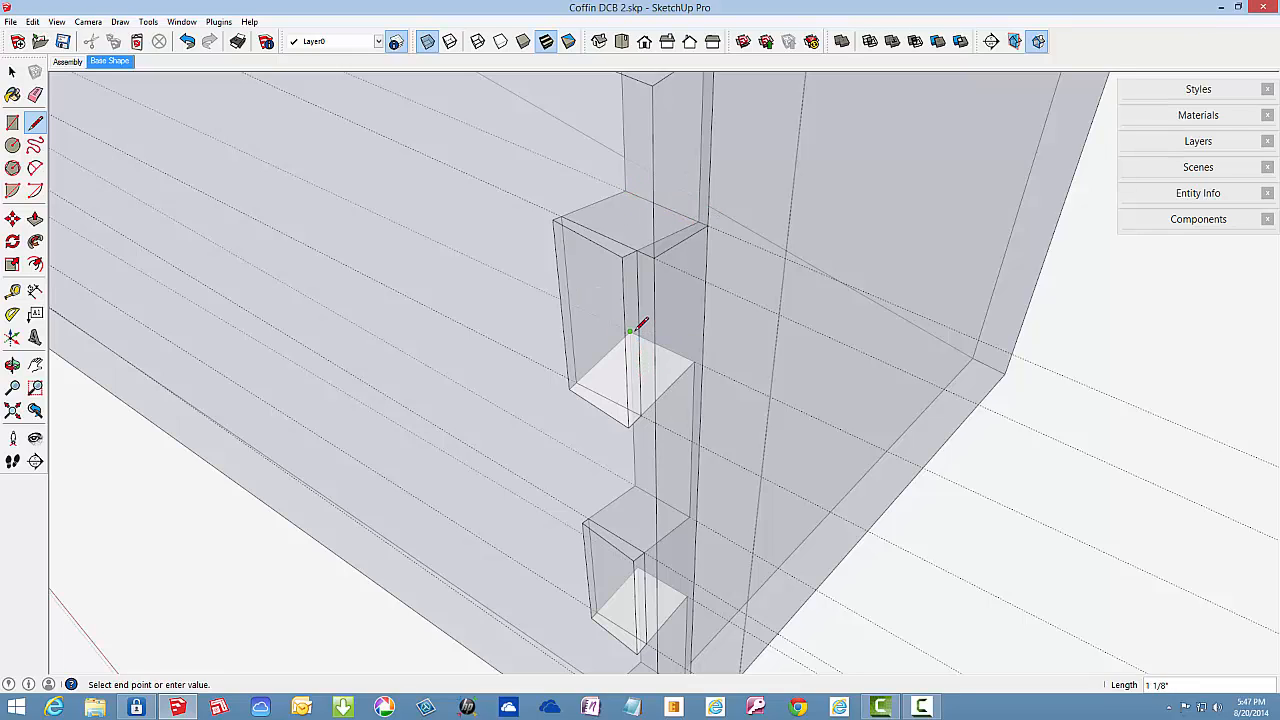
pyautogui.click(701, 366)
pyautogui.click(656, 421)
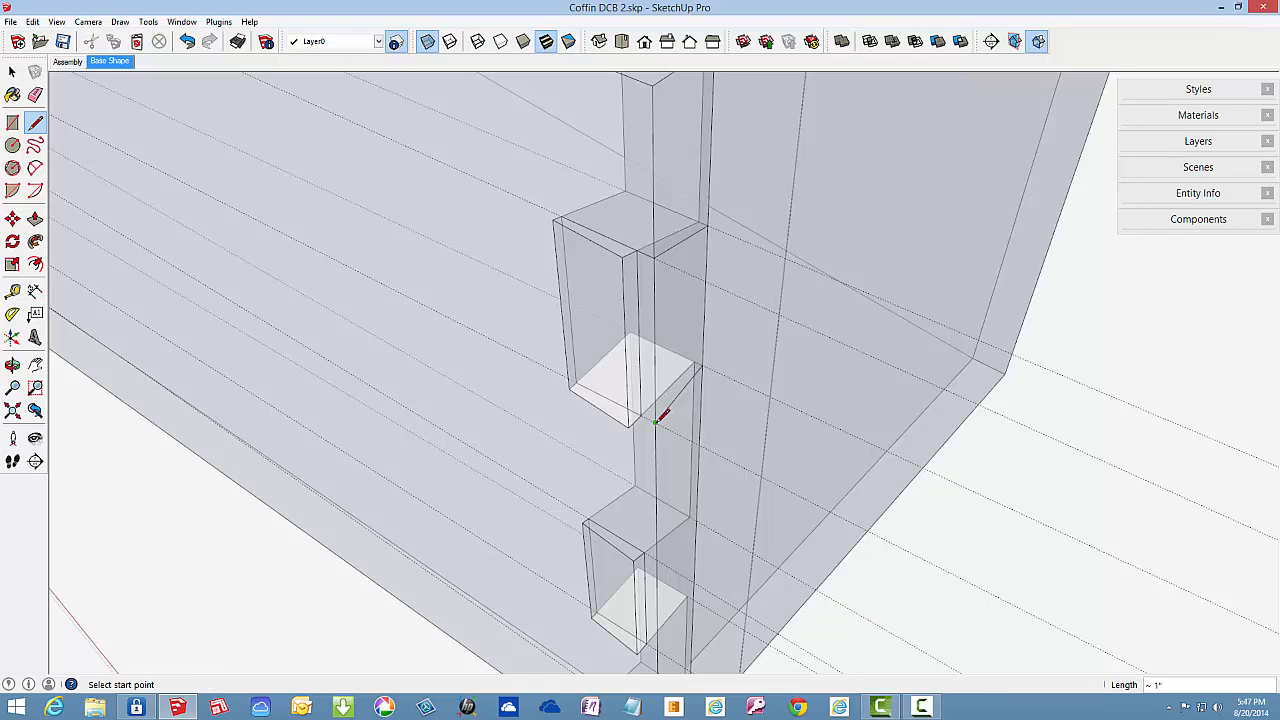
pyautogui.click(656, 422)
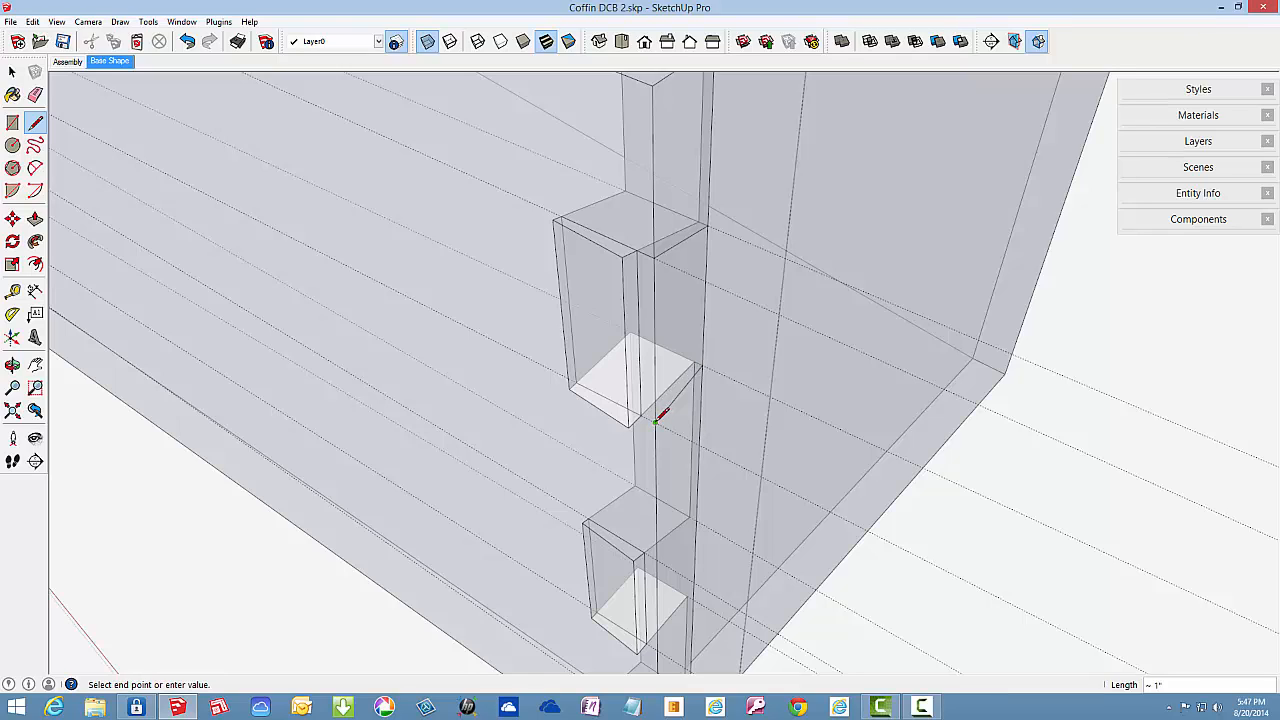
pyautogui.click(577, 384)
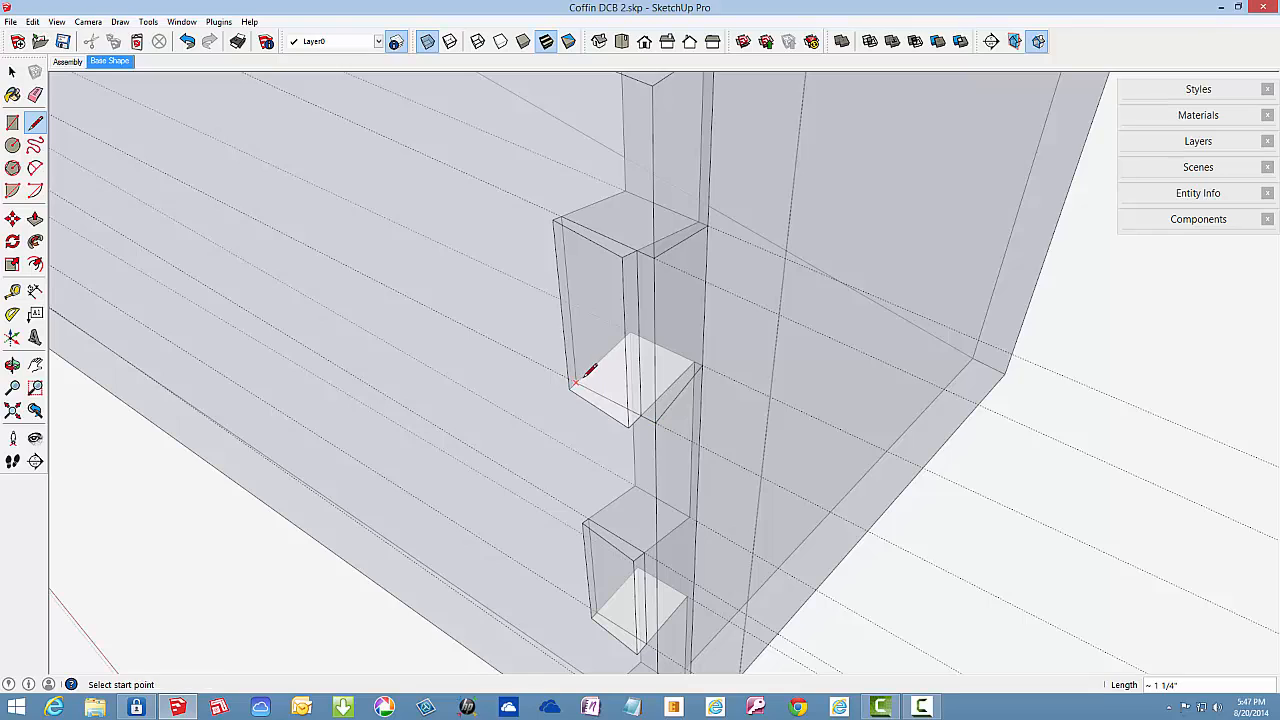
pyautogui.click(579, 381)
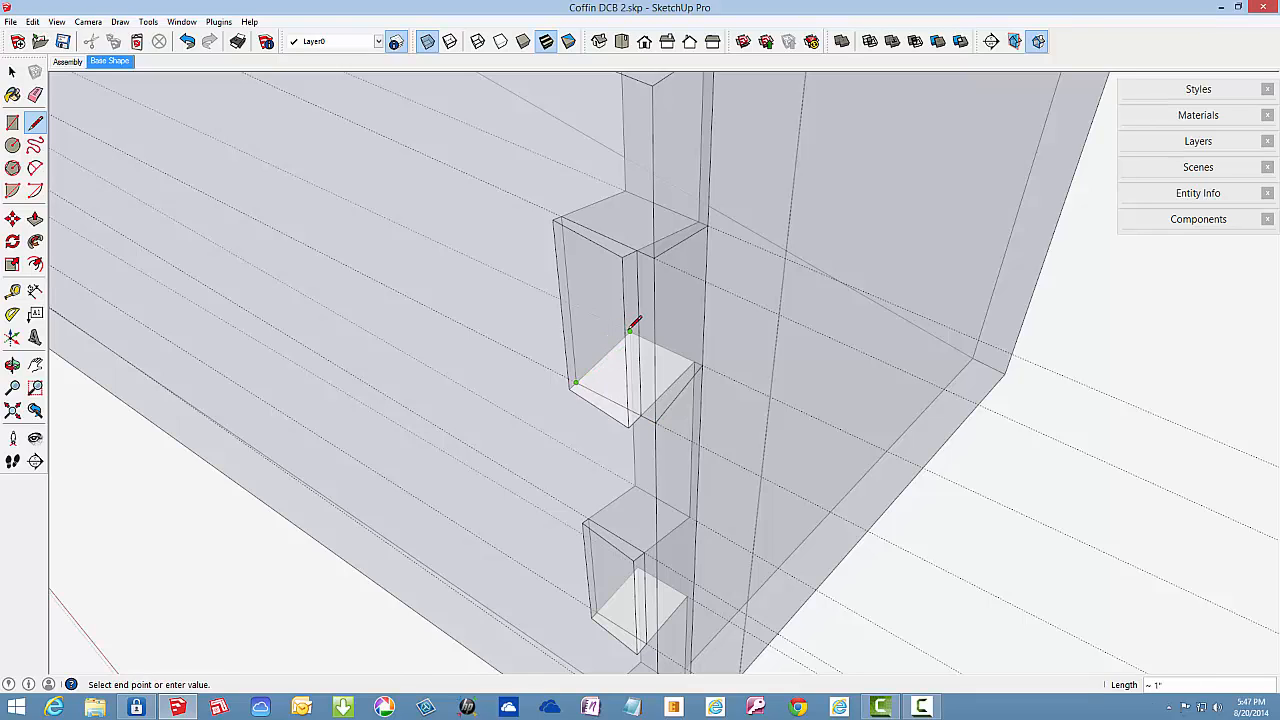
pyautogui.click(631, 330)
pyautogui.scroll(-5, 637, 222)
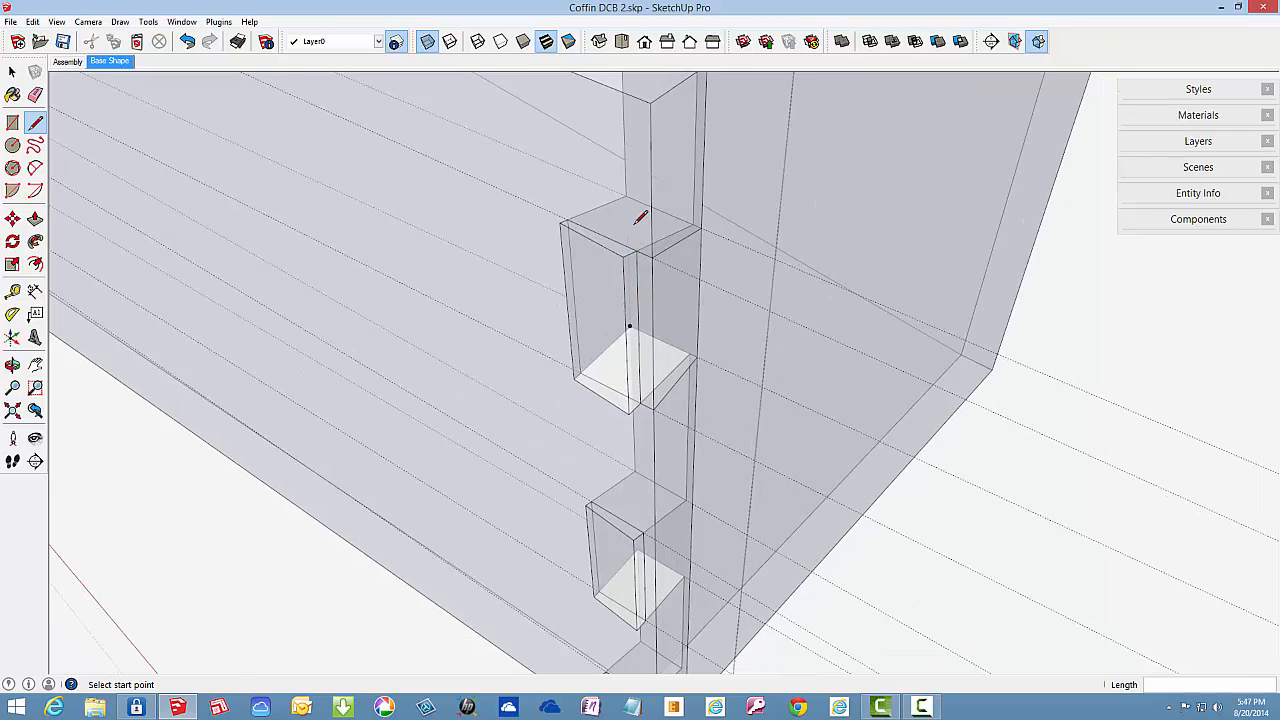
# - Outline the top of the middle pin with four connected lines reaching out to the side board's end edges
pyautogui.scroll(3, 632, 448)
pyautogui.scroll(3, 634, 446)
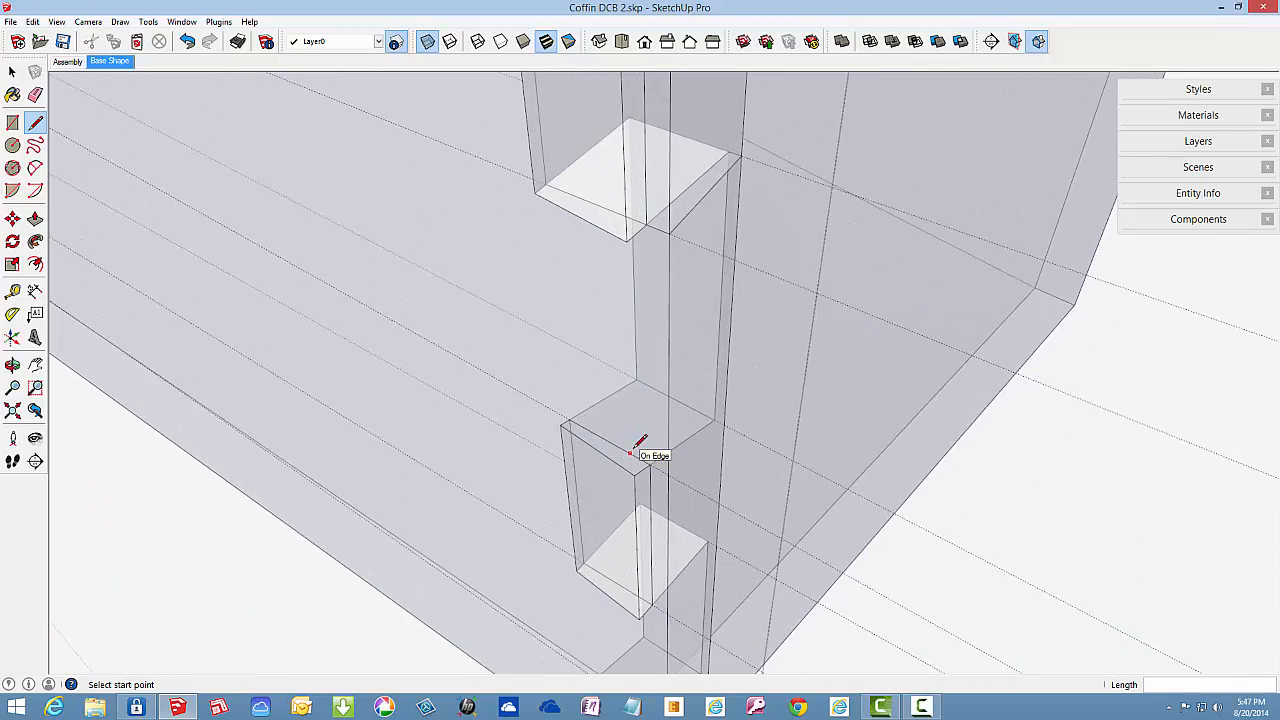
pyautogui.click(636, 373)
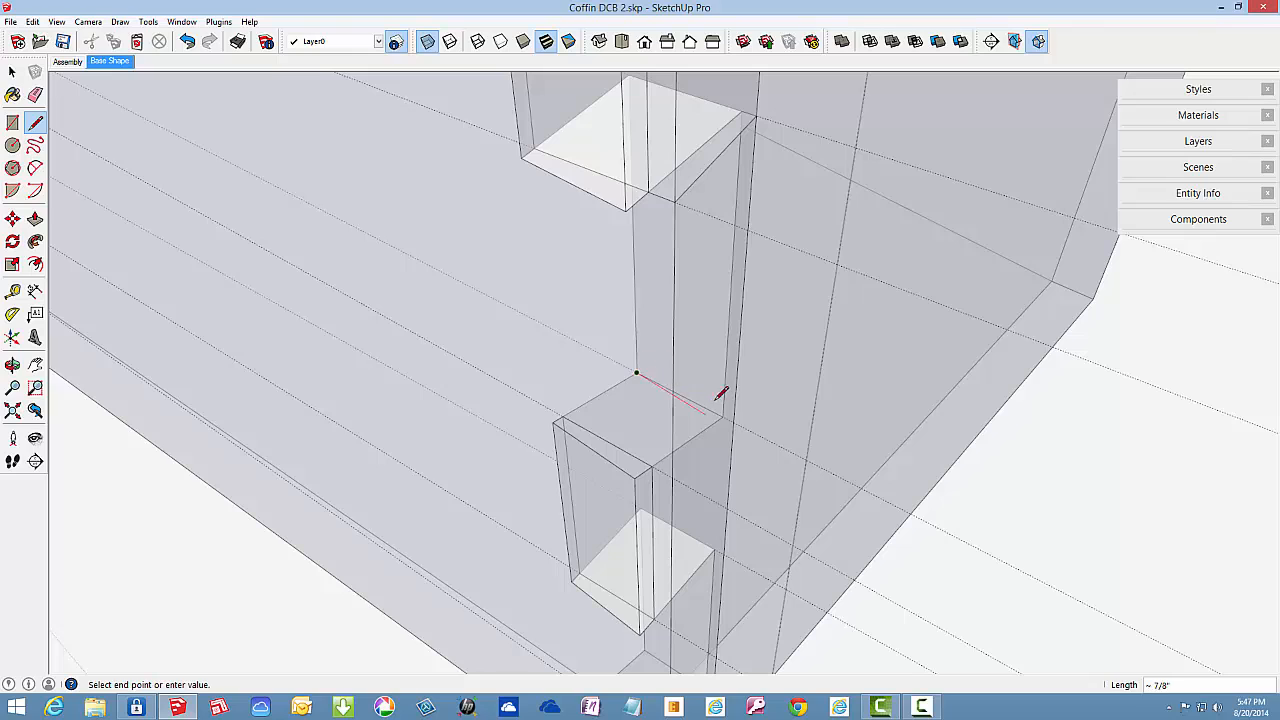
pyautogui.click(733, 421)
pyautogui.click(672, 474)
pyautogui.click(672, 476)
pyautogui.click(555, 420)
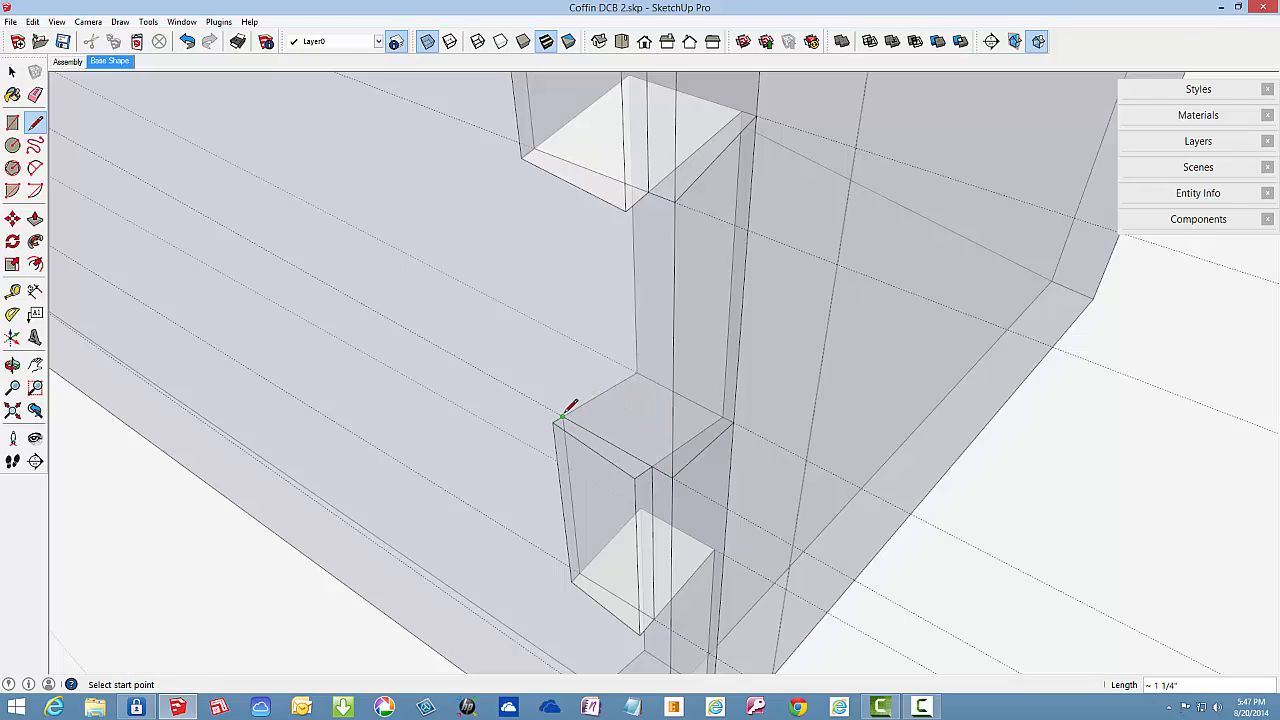
pyautogui.click(562, 415)
pyautogui.click(638, 371)
pyautogui.scroll(-3, 662, 217)
# - Outline the middle pin's underside with four connected lines reaching out to the side board's end edges
pyautogui.scroll(5, 631, 528)
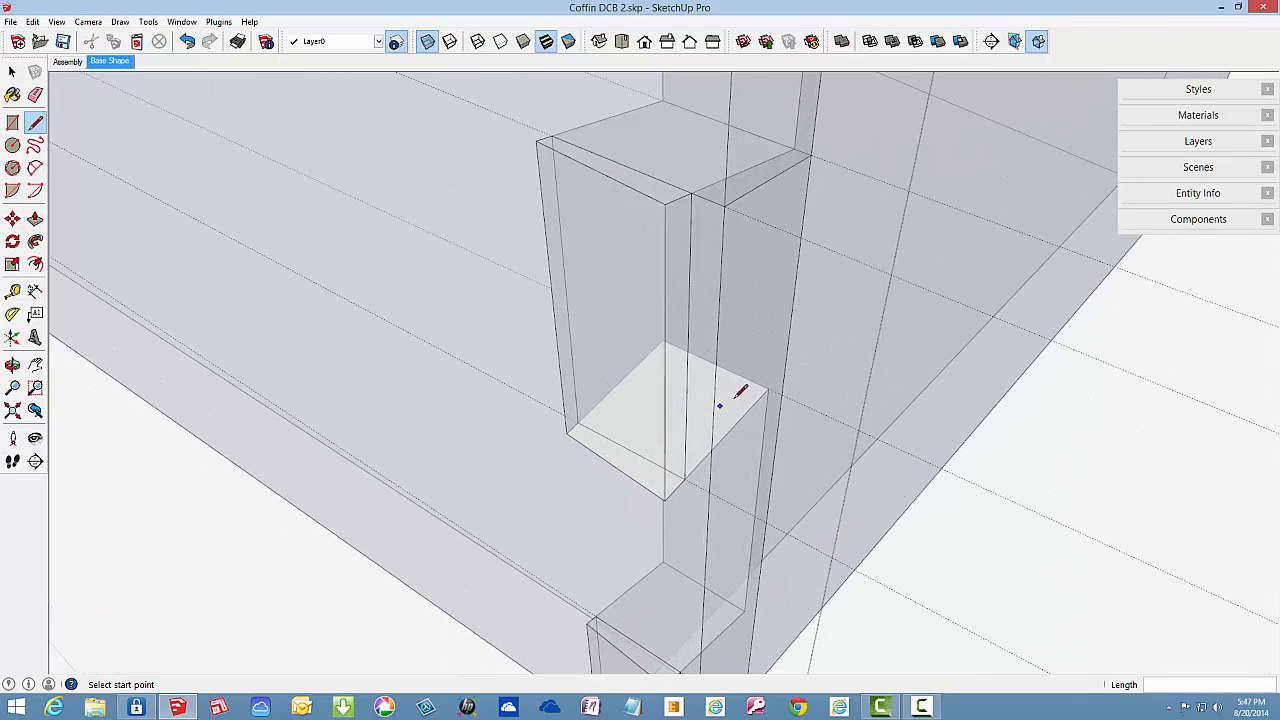
pyautogui.click(662, 341)
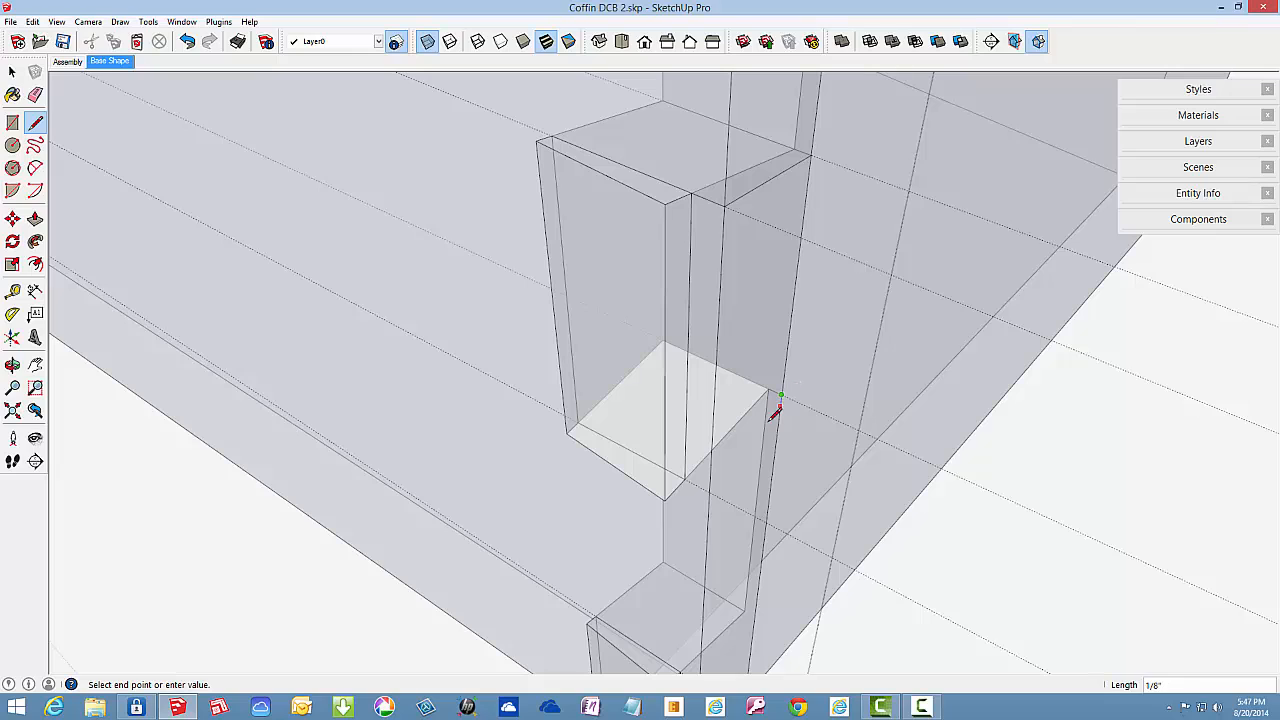
pyautogui.click(711, 490)
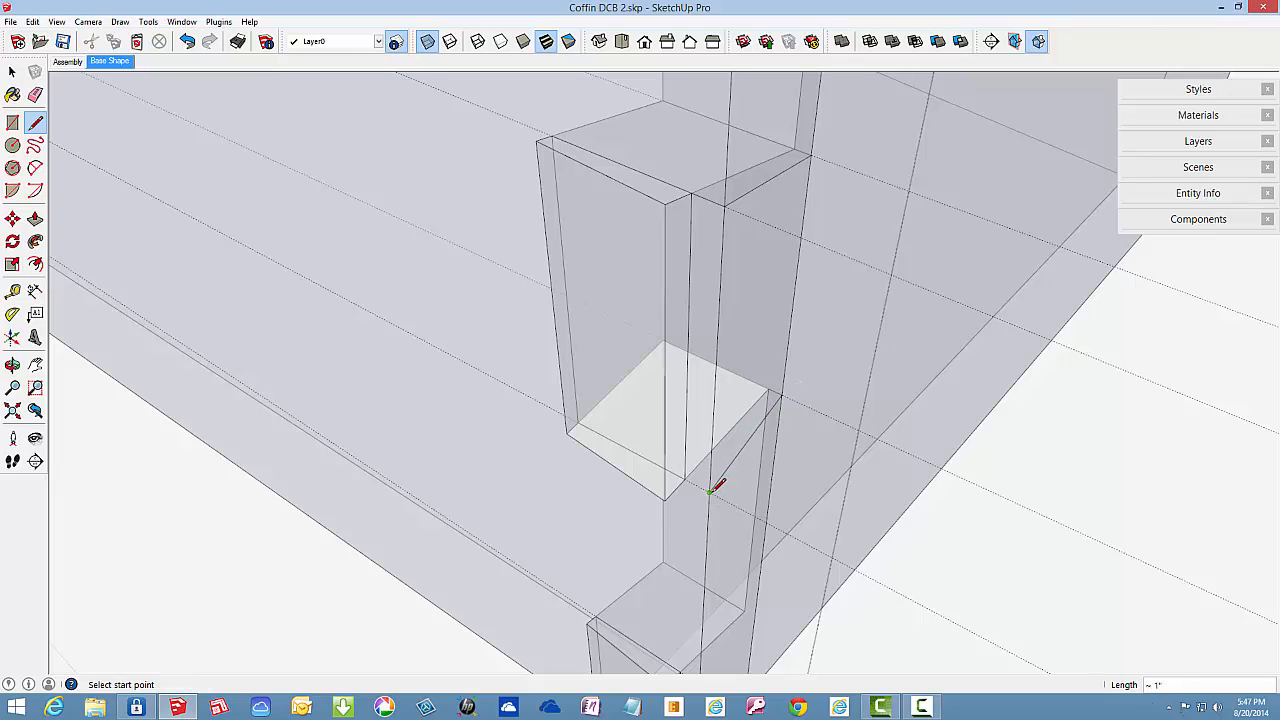
pyautogui.click(710, 491)
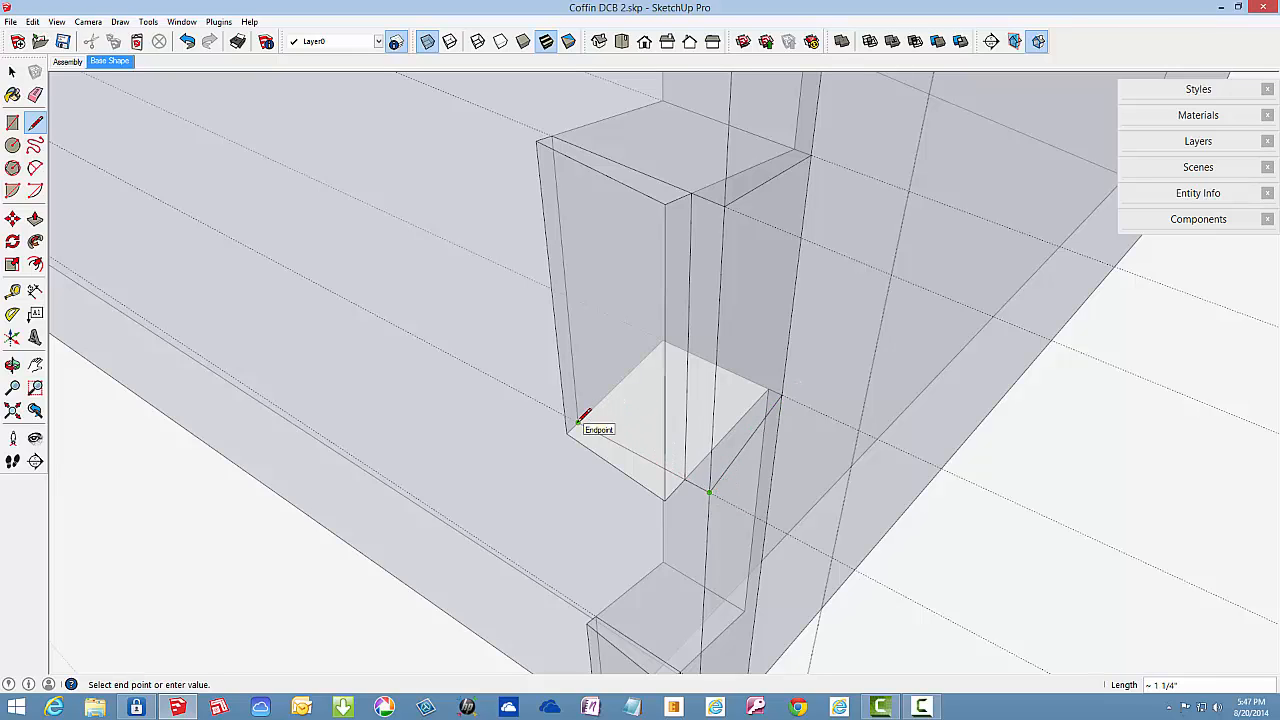
pyautogui.click(578, 422)
pyautogui.click(578, 422)
pyautogui.click(664, 340)
pyautogui.scroll(-4, 690, 235)
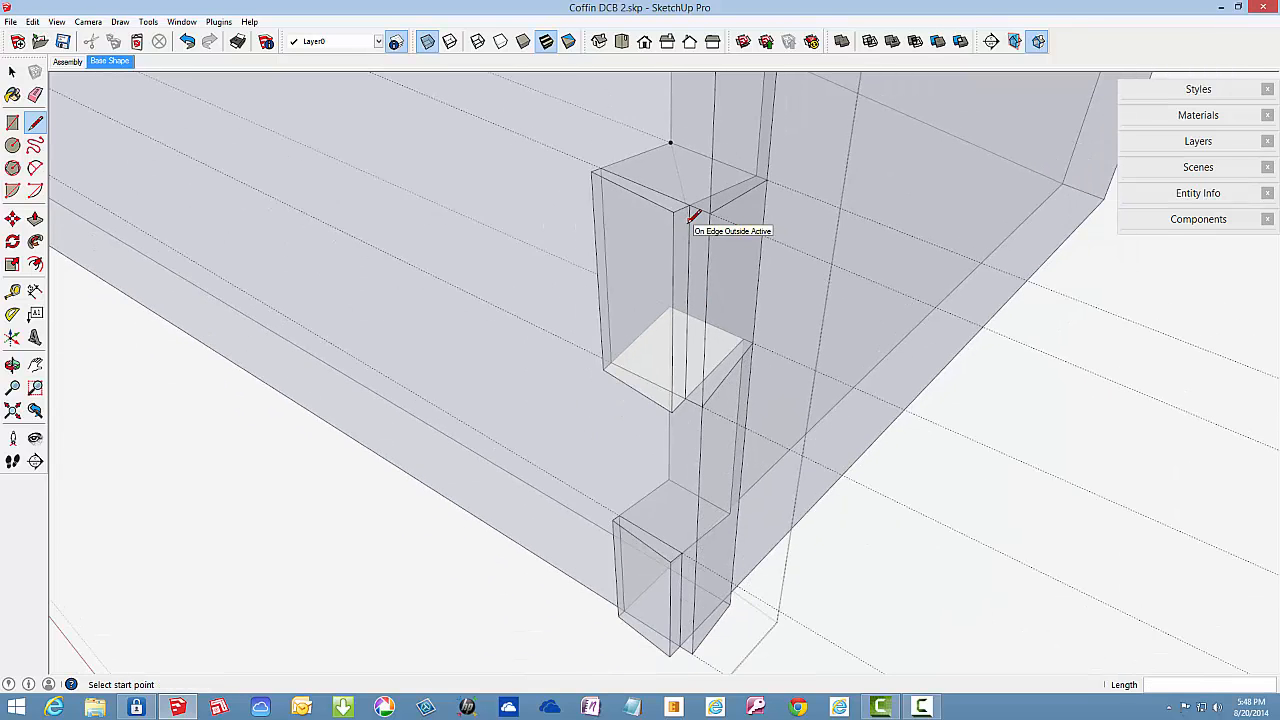
# - Create a guide line along the hidden inner top edge of the lowest pin with the Tape Measure tool
pyautogui.scroll(2, 684, 486)
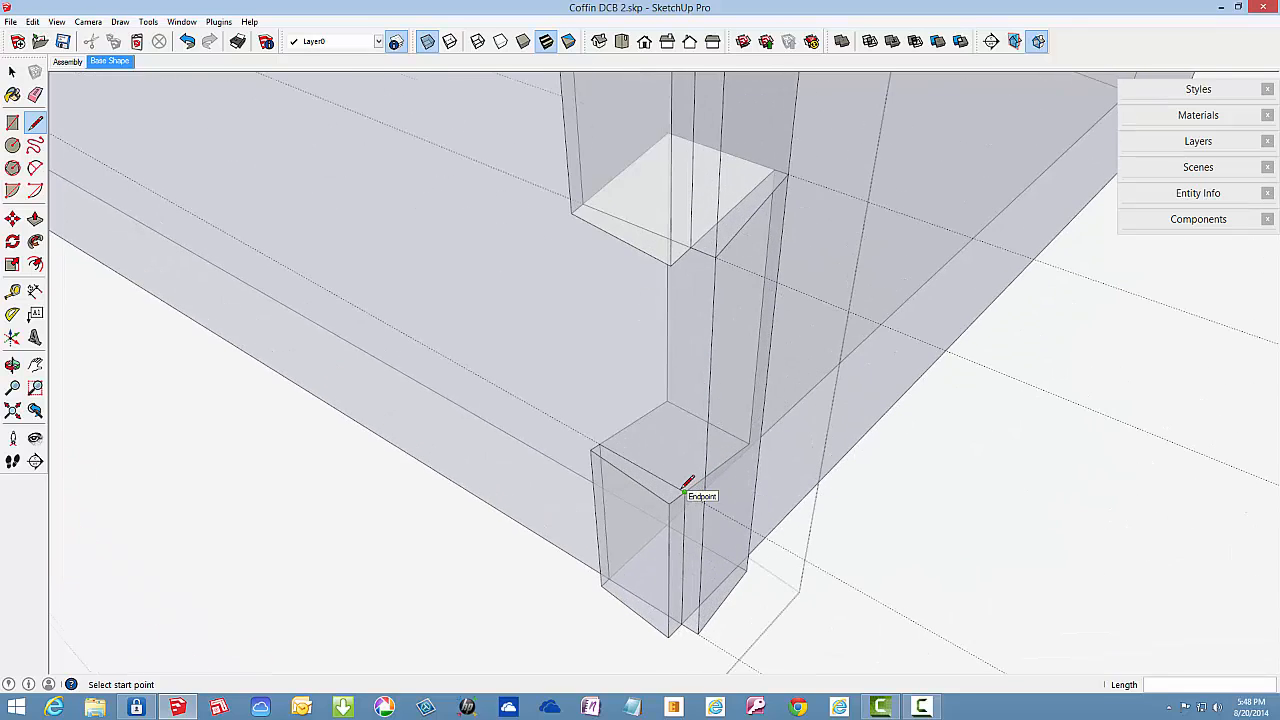
pyautogui.click(667, 401)
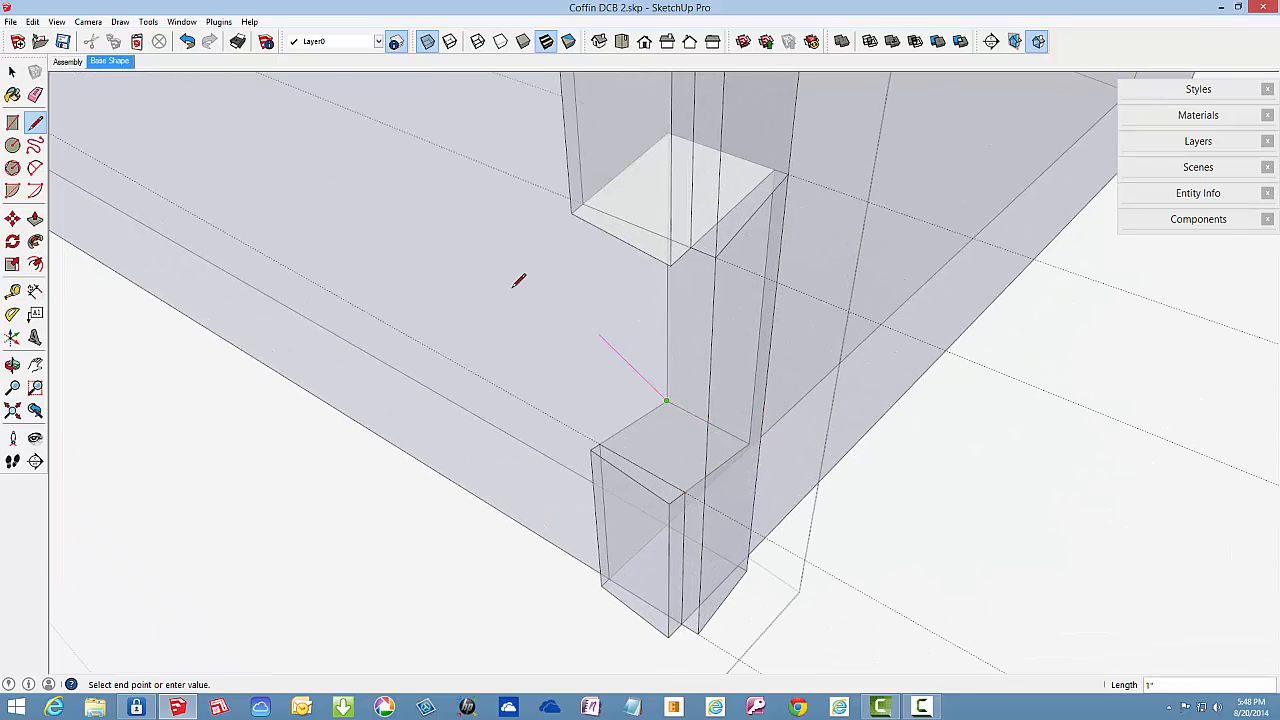
pyautogui.click(13, 291)
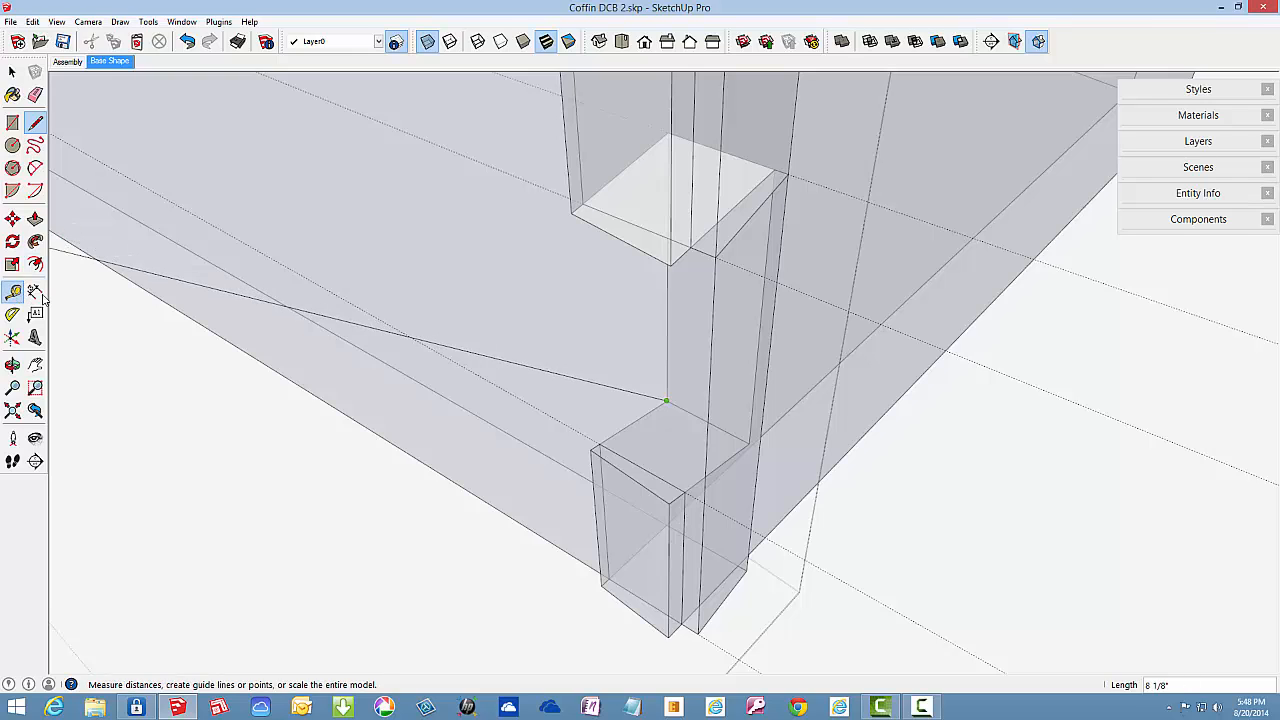
pyautogui.click(732, 425)
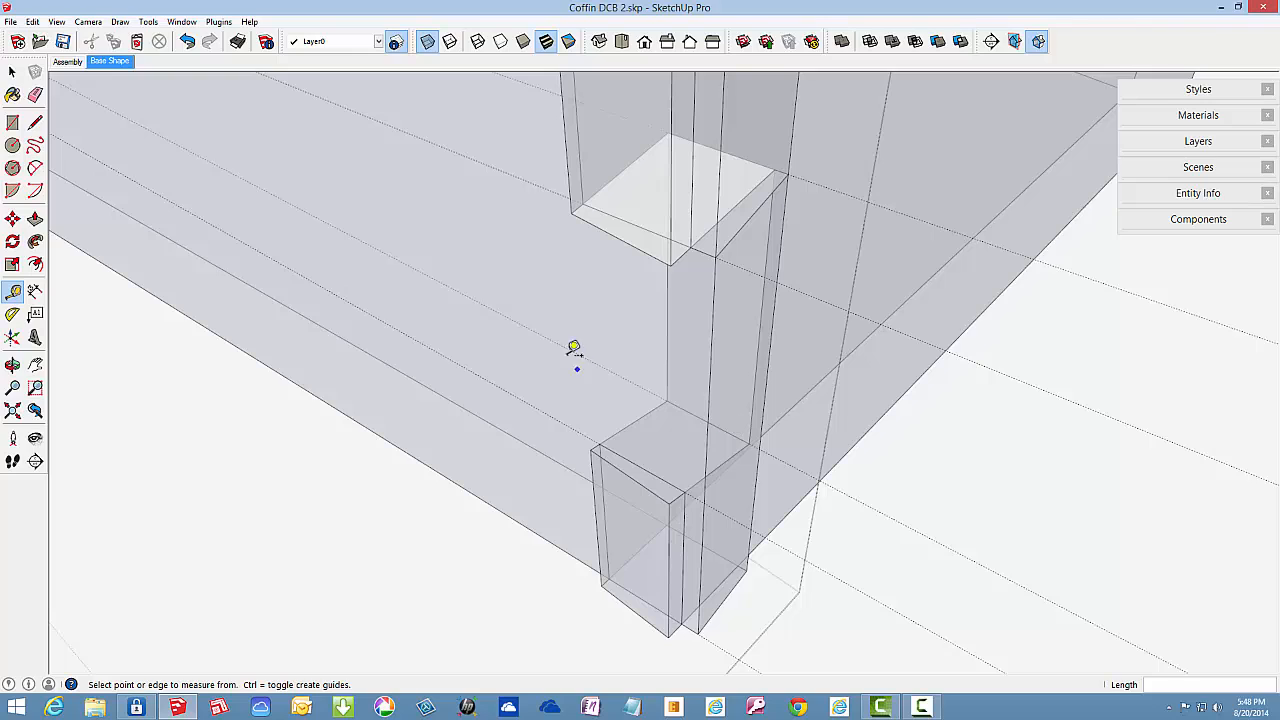
# - Outline the top of the lowest pin with four connected lines reaching out to the side board's end edges
pyautogui.click(35, 122)
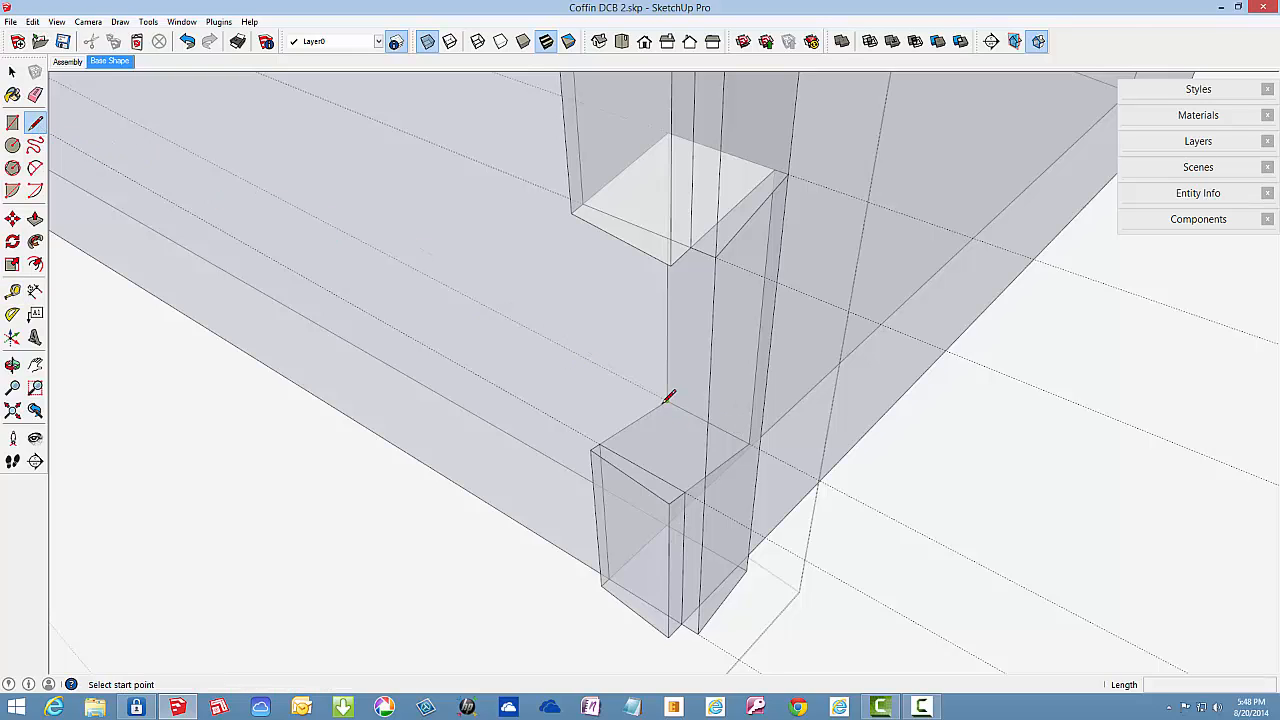
pyautogui.click(667, 400)
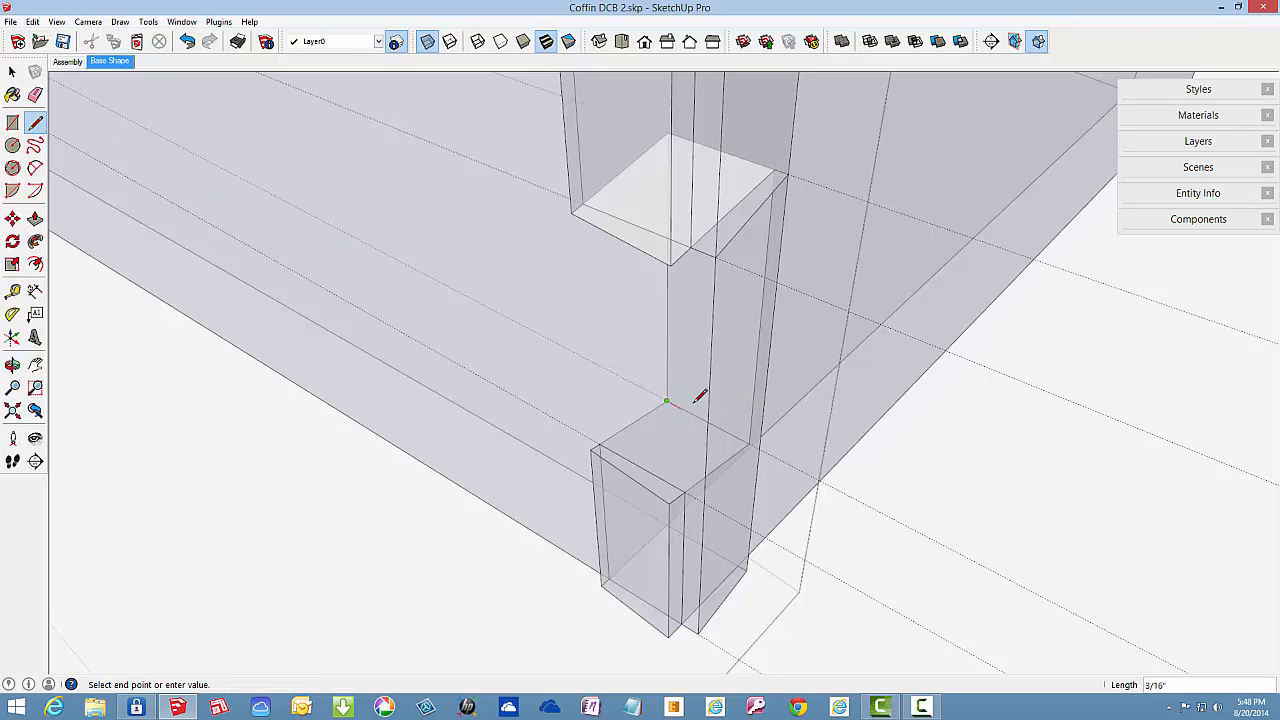
pyautogui.click(760, 448)
pyautogui.click(704, 500)
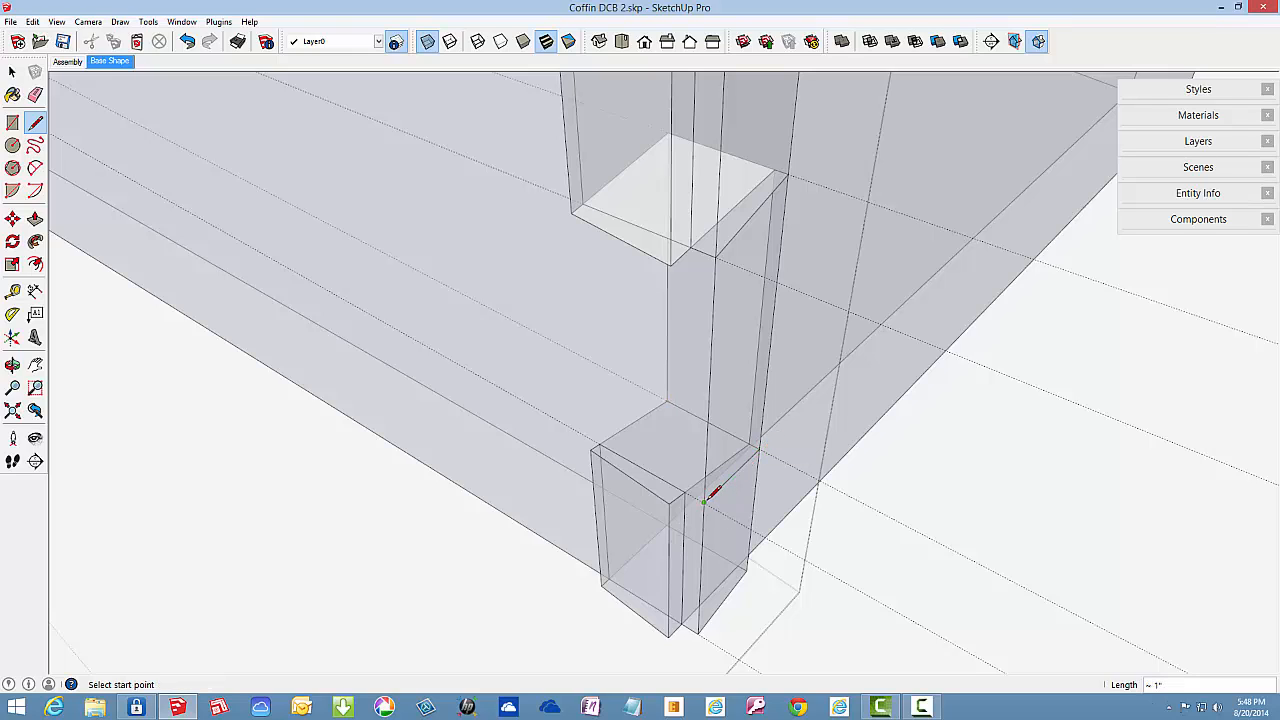
pyautogui.click(704, 500)
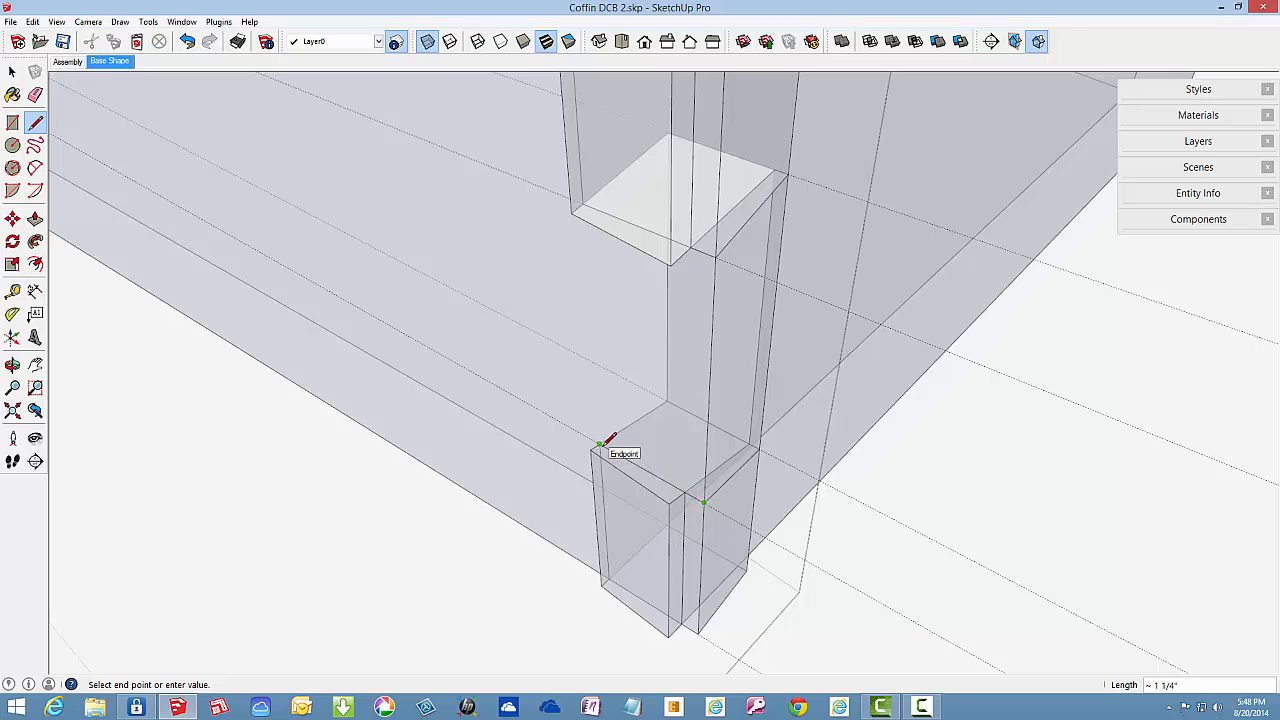
pyautogui.click(599, 443)
pyautogui.click(599, 443)
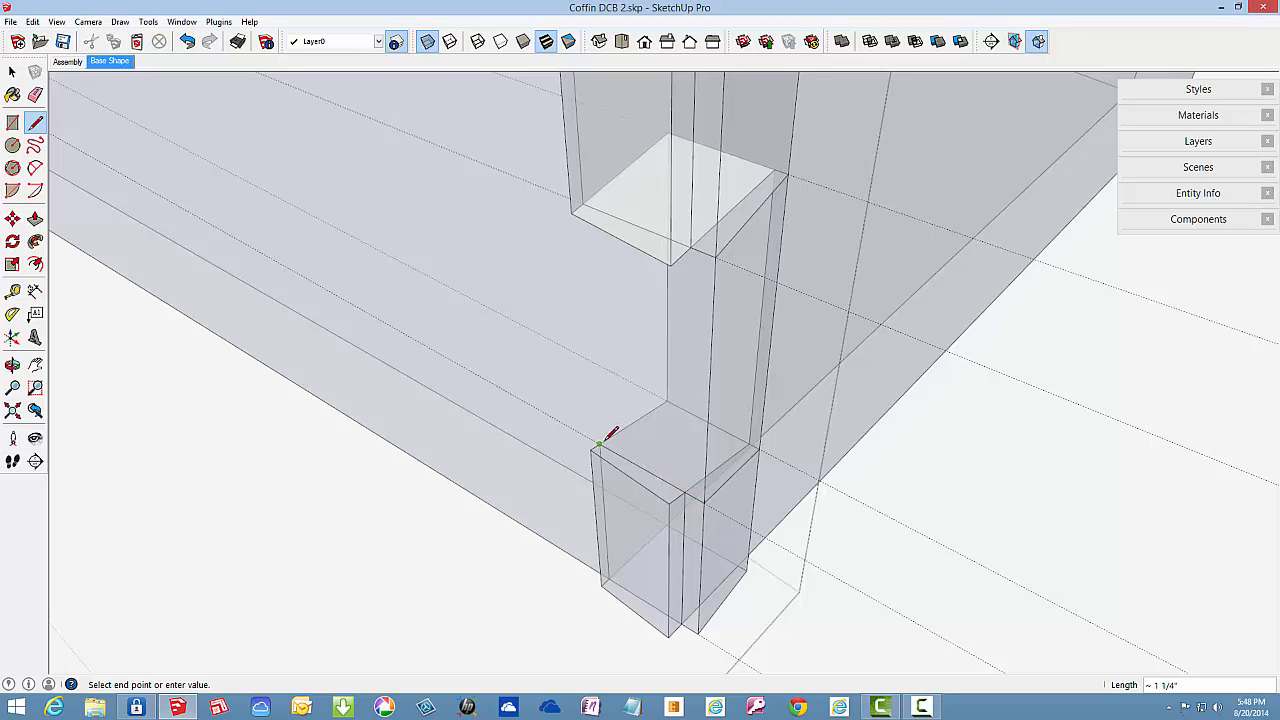
pyautogui.click(667, 399)
# - Outline the lowest pin's underside with connected lines reaching out to the side board's end edges
pyautogui.scroll(-1, 629, 313)
pyautogui.scroll(3, 640, 527)
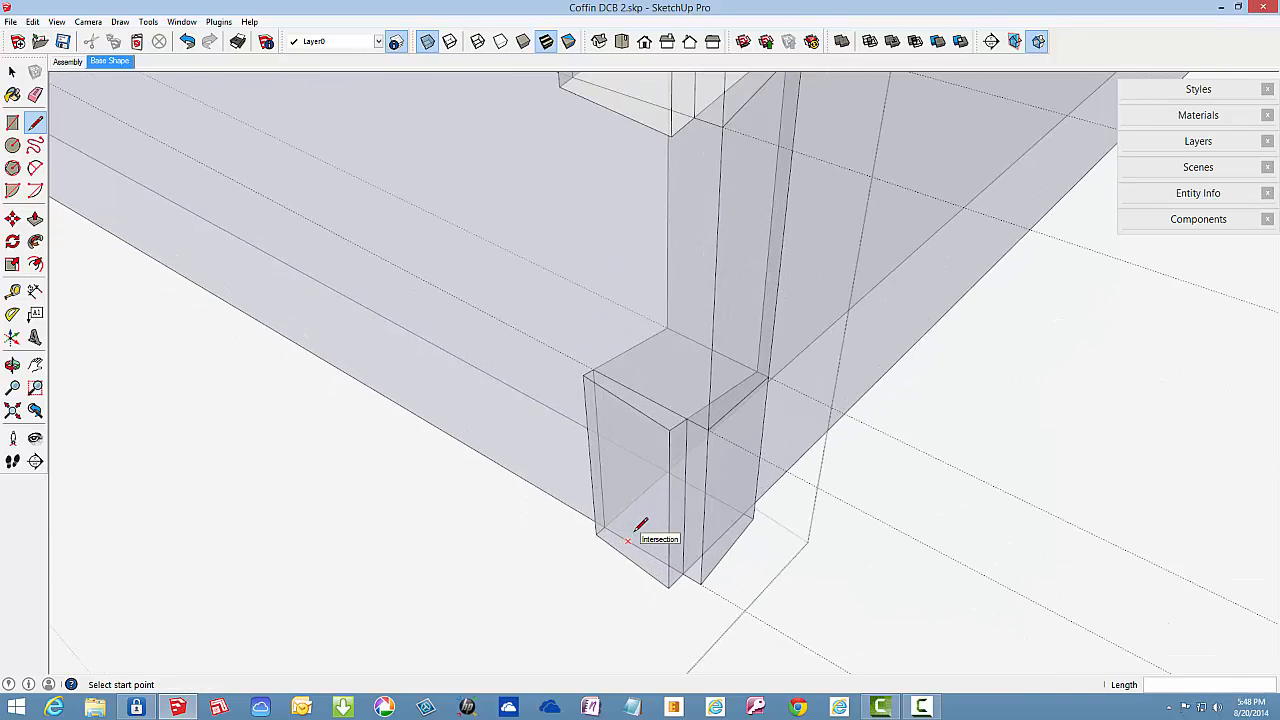
pyautogui.click(597, 524)
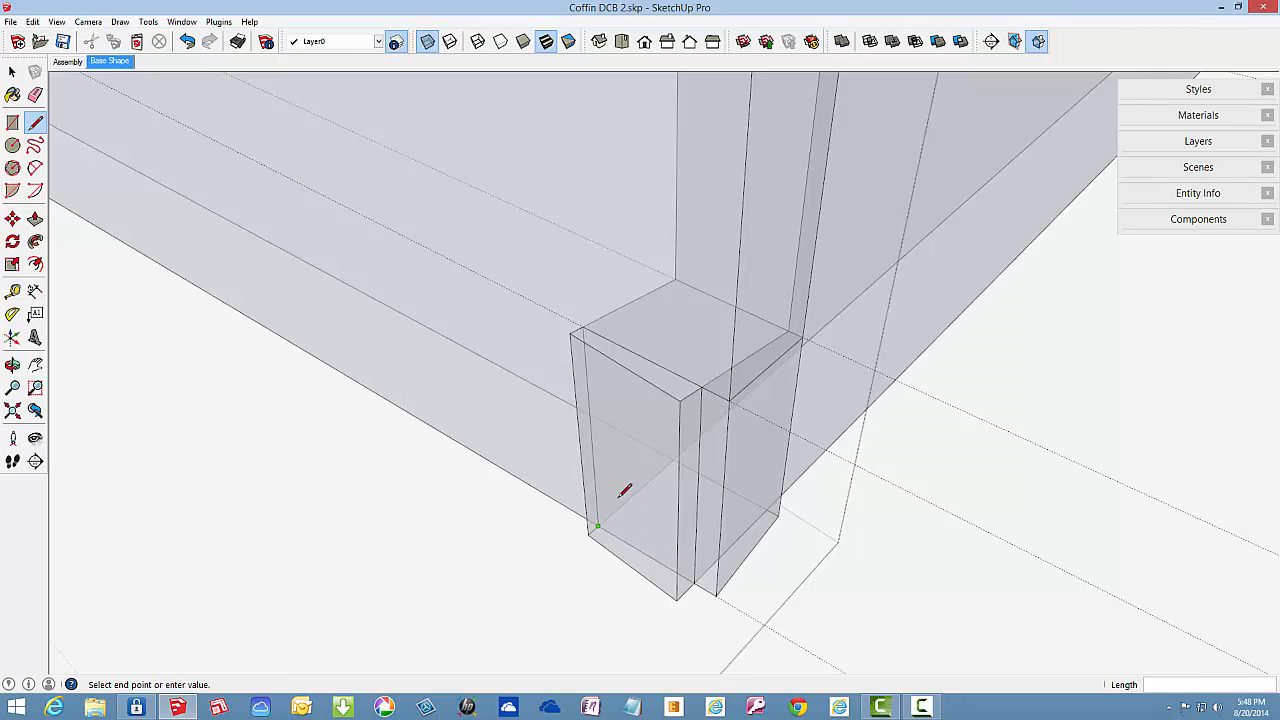
pyautogui.click(669, 459)
pyautogui.click(674, 460)
pyautogui.click(778, 515)
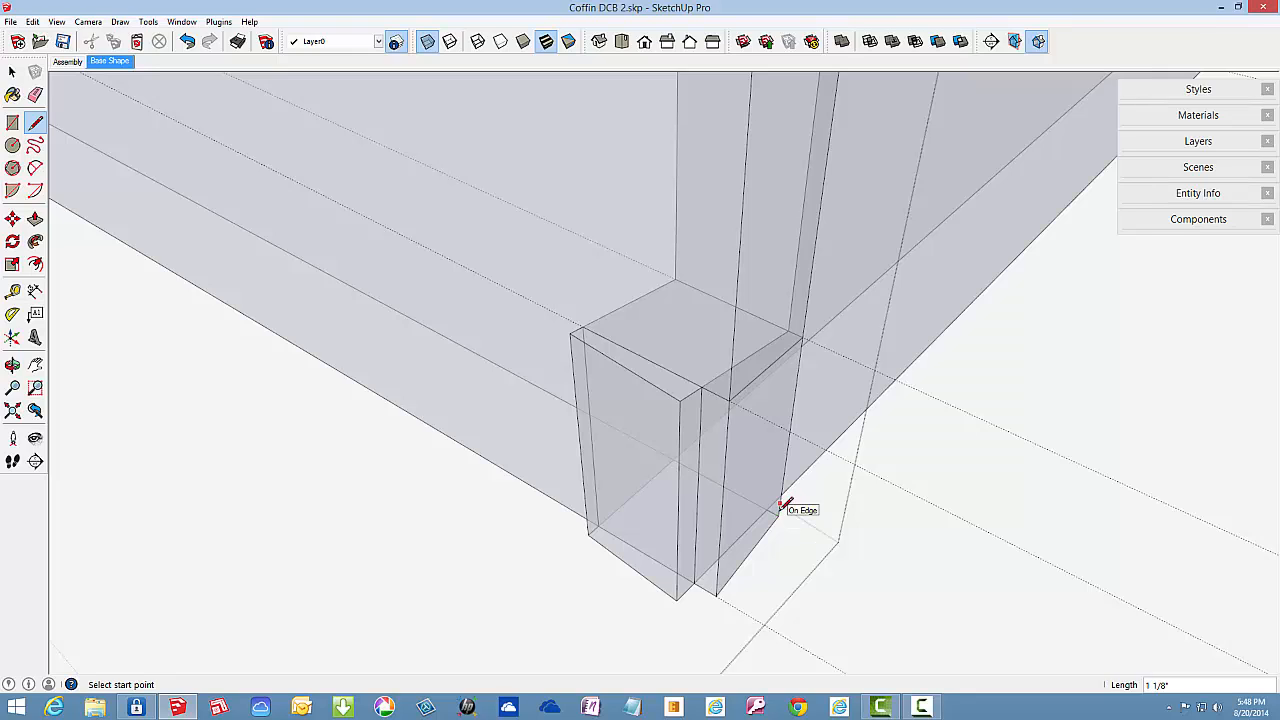
pyautogui.click(778, 515)
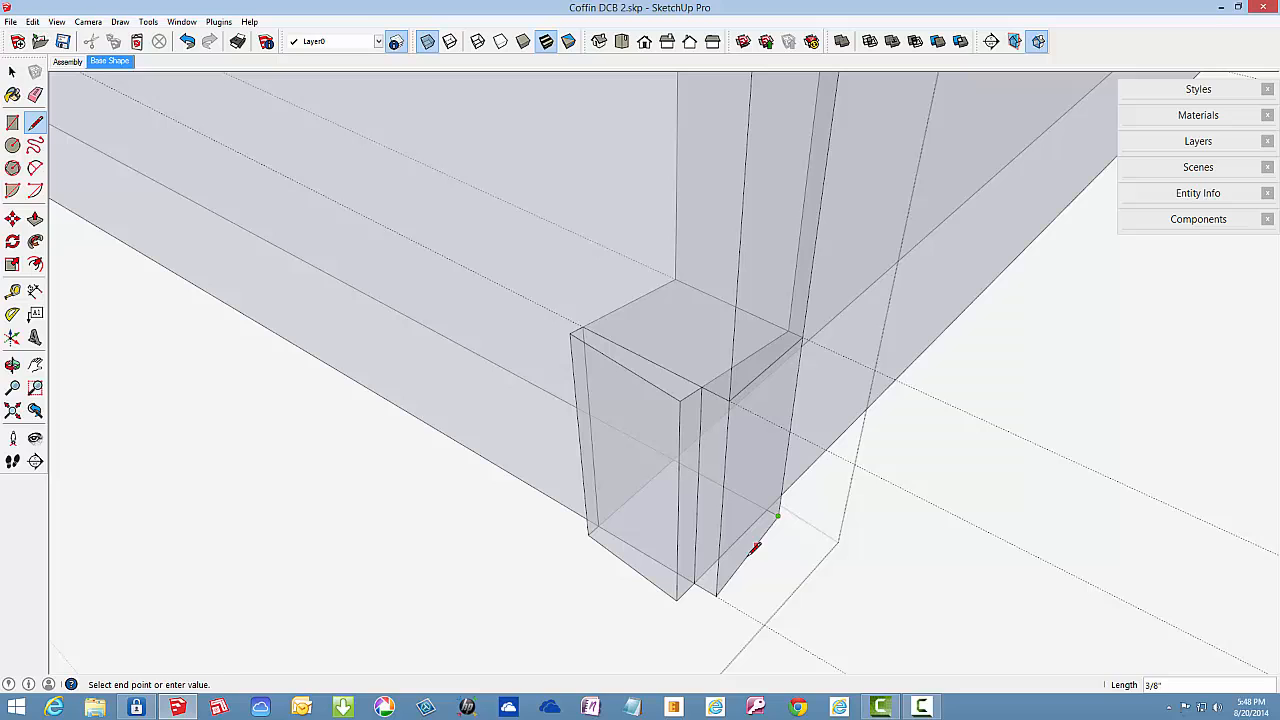
pyautogui.click(716, 595)
pyautogui.click(716, 595)
pyautogui.click(604, 520)
# - Erase all the guide lines running past the corner joint
pyautogui.scroll(-8, 668, 448)
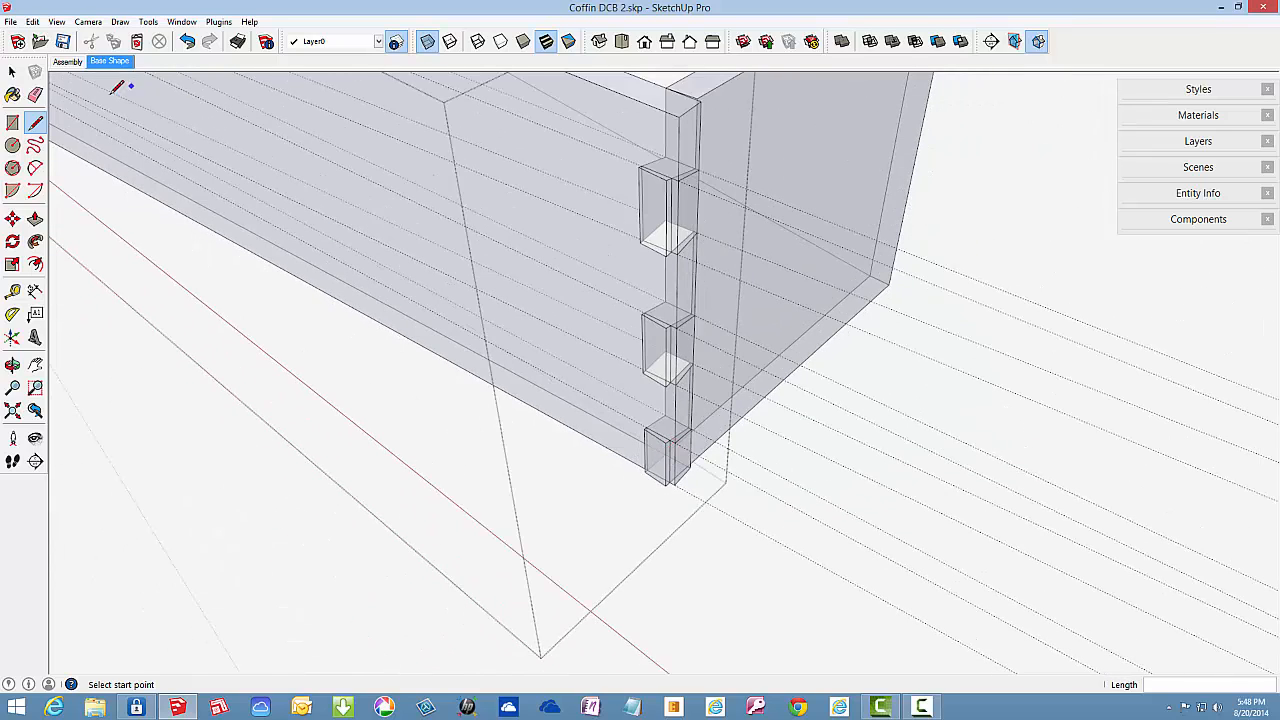
pyautogui.click(35, 94)
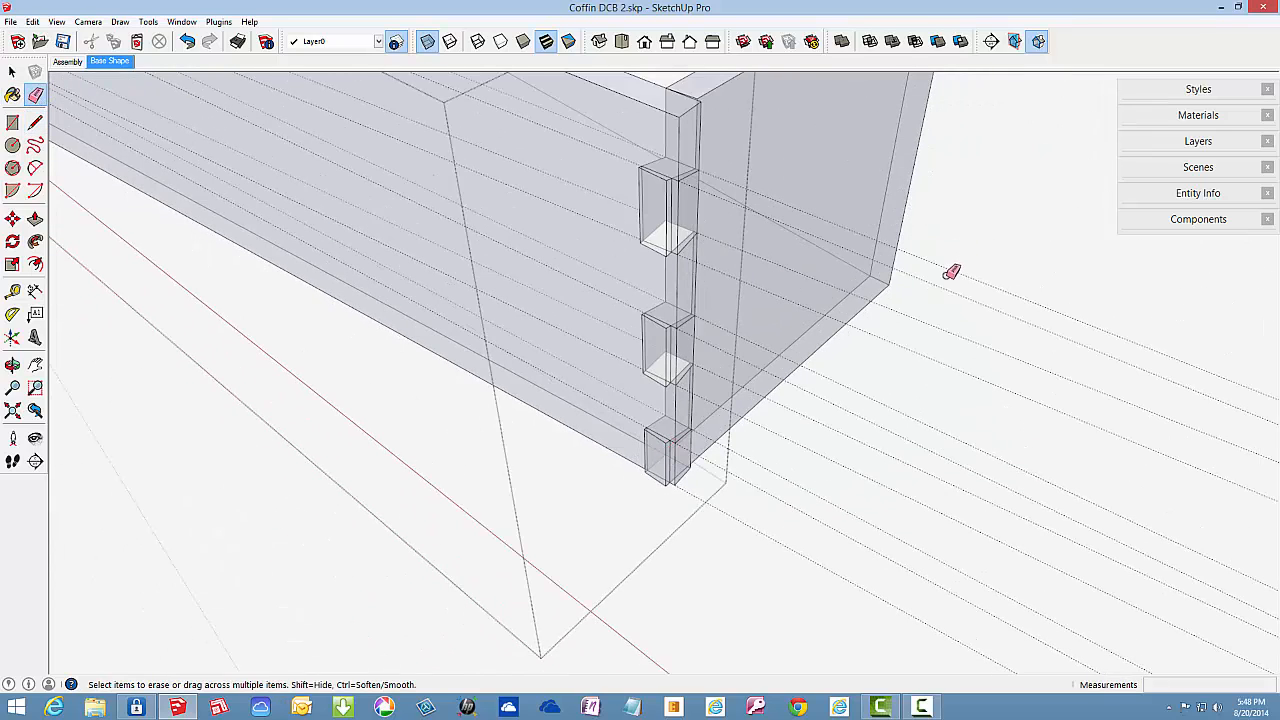
pyautogui.moveTo(947, 275); pyautogui.dragTo(941, 379)
pyautogui.moveTo(883, 578)
pyautogui.mouseDown()
pyautogui.moveTo(874, 606)
pyautogui.moveTo(857, 357)
pyautogui.mouseUp()
# - Turn off X-ray display and close the side board component
pyautogui.scroll(-3, 846, 250)
pyautogui.press('o')
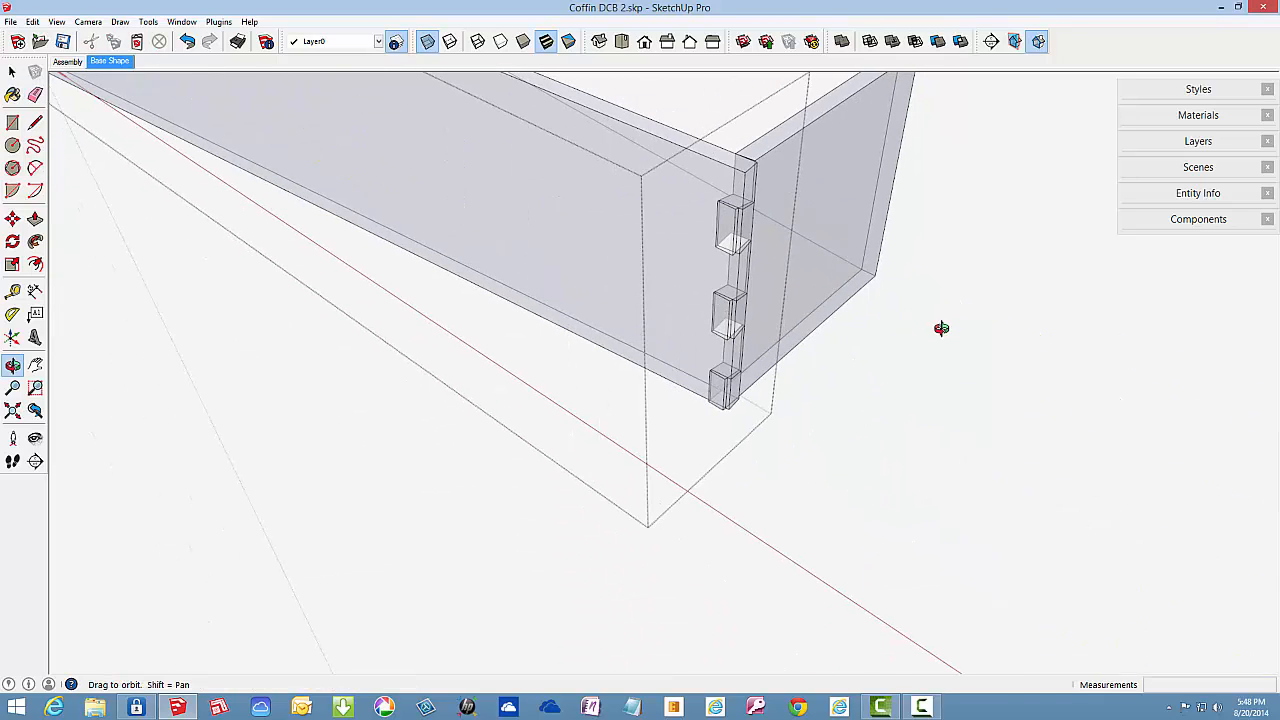
pyautogui.moveTo(937, 326)
pyautogui.mouseDown()
pyautogui.moveTo(983, 451)
pyautogui.moveTo(920, 360)
pyautogui.mouseUp()
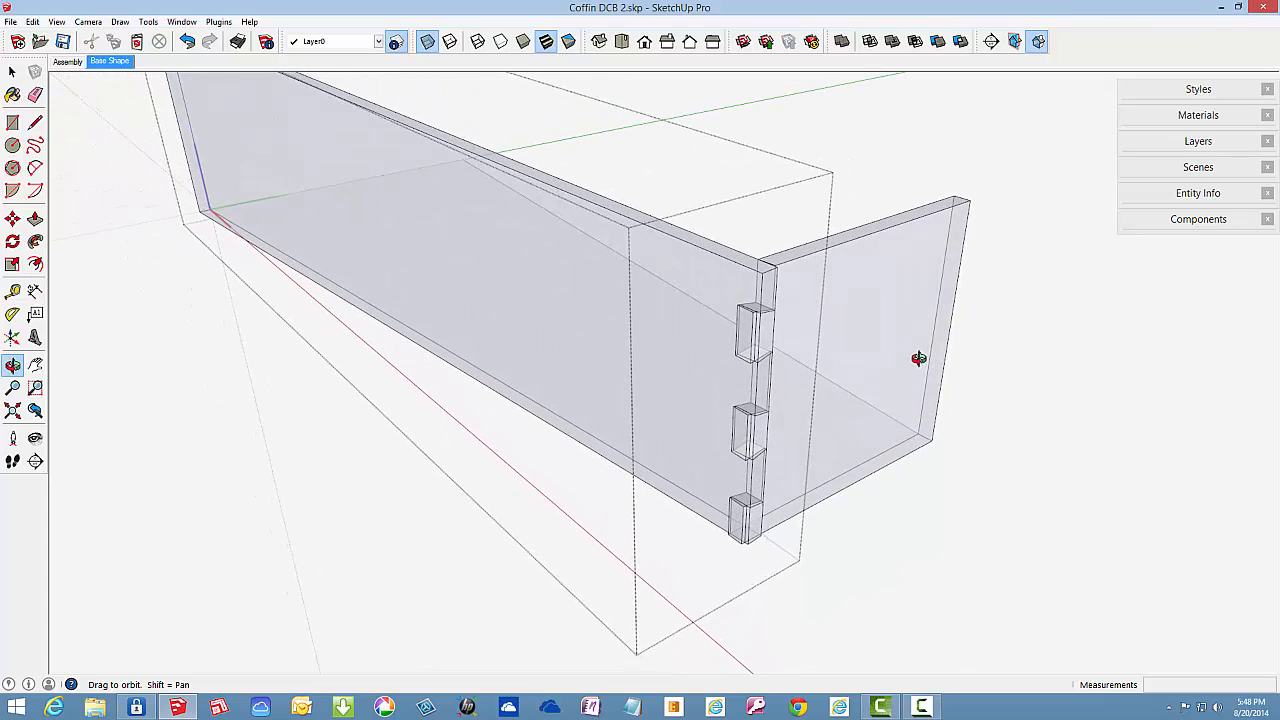
pyautogui.press('e')
pyautogui.click(428, 41)
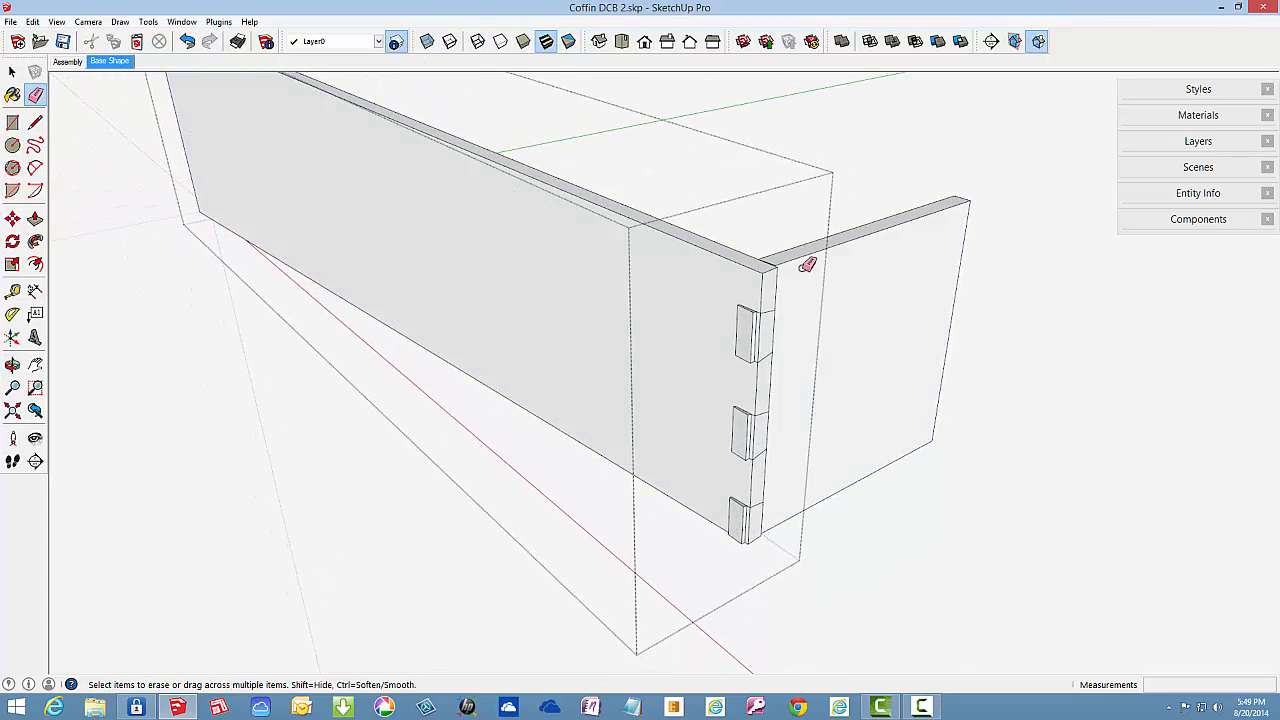
pyautogui.scroll(-4, 857, 298)
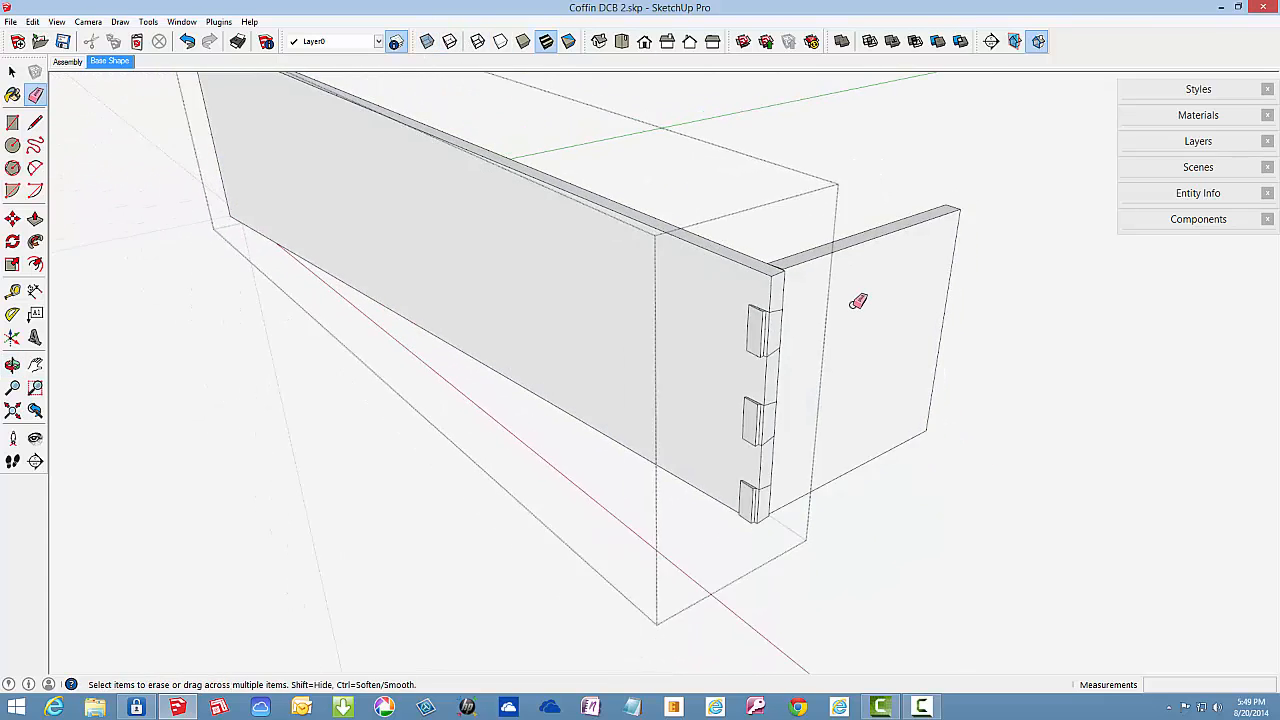
pyautogui.rightClick(849, 189)
pyautogui.click(880, 194)
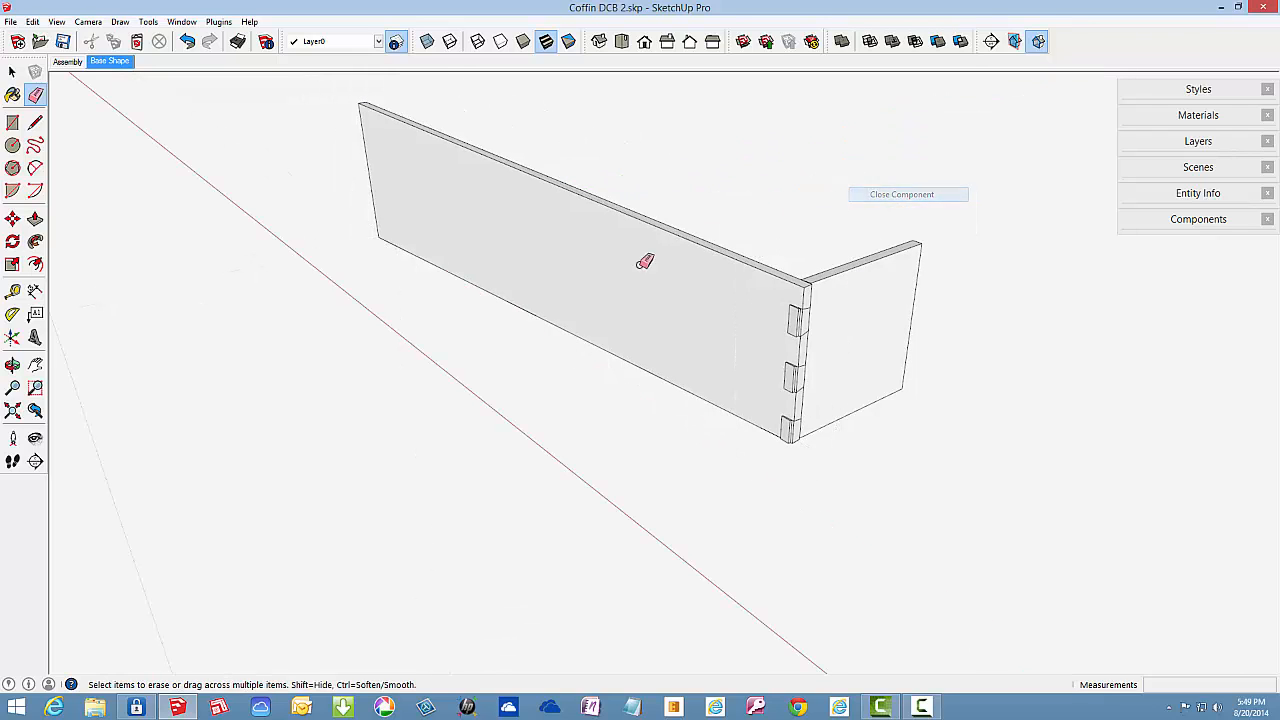
# - Copy the side board about 23 5/16" along the green axis, away from the end board
pyautogui.click(12, 218)
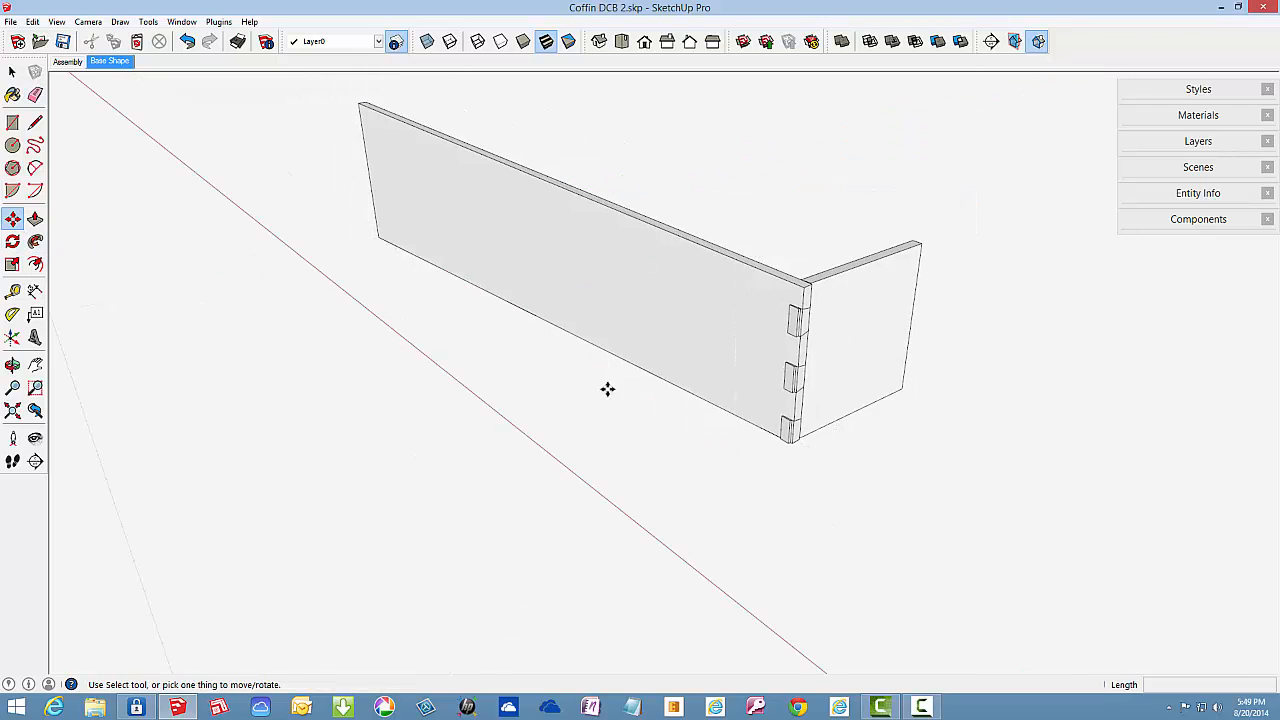
pyautogui.click(709, 367)
pyautogui.press('ctrl')
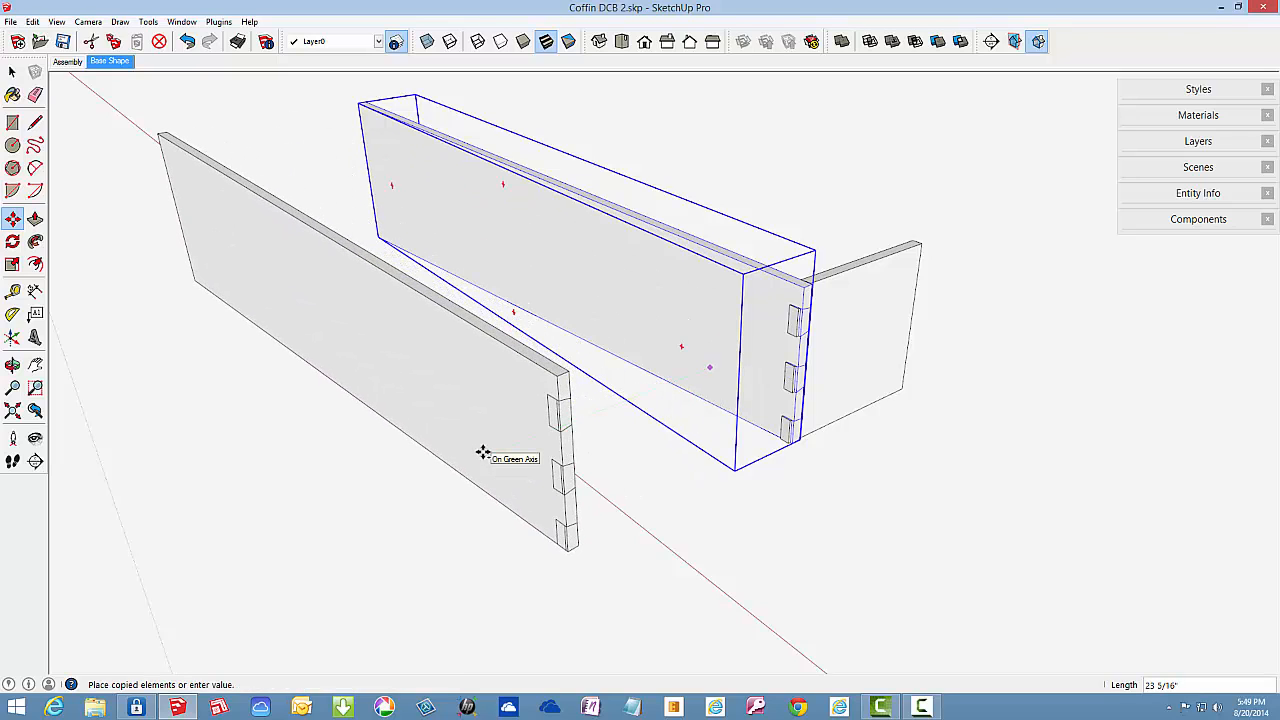
pyautogui.click(483, 453)
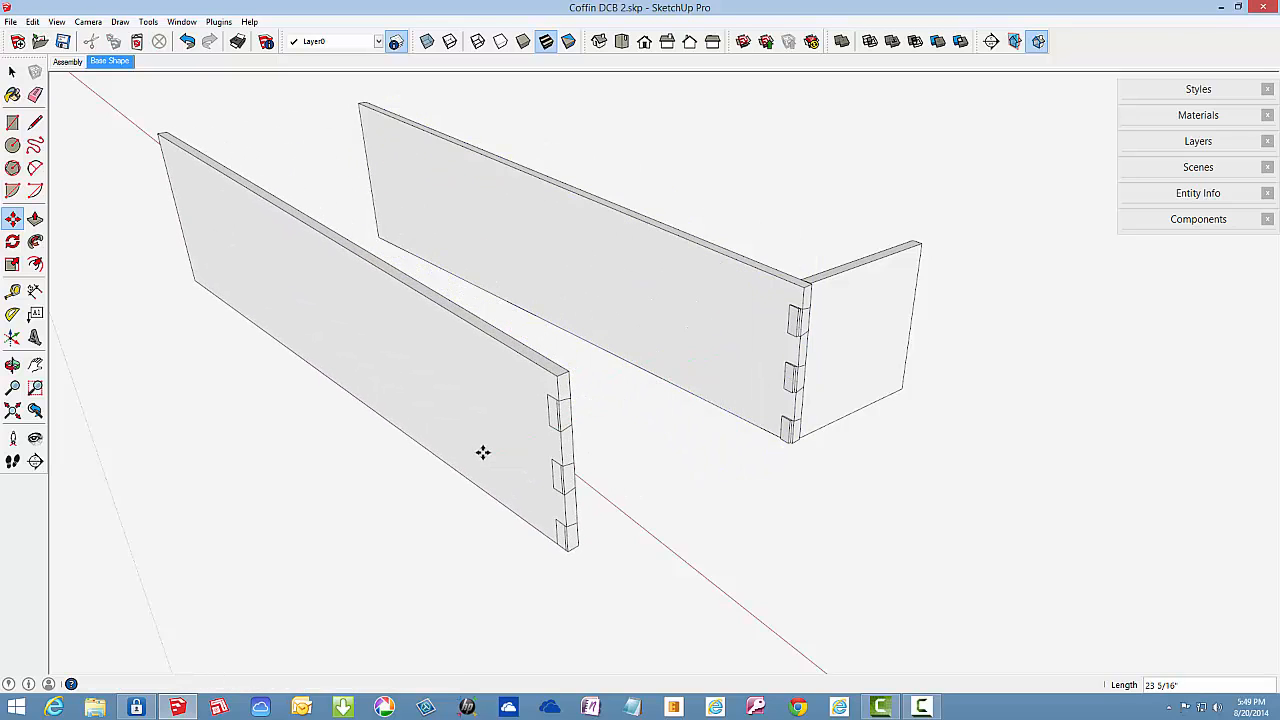
# - Open the copied side board for editing and close the three joint outlines on its inner face with vertical lines
pyautogui.rightClick(401, 356)
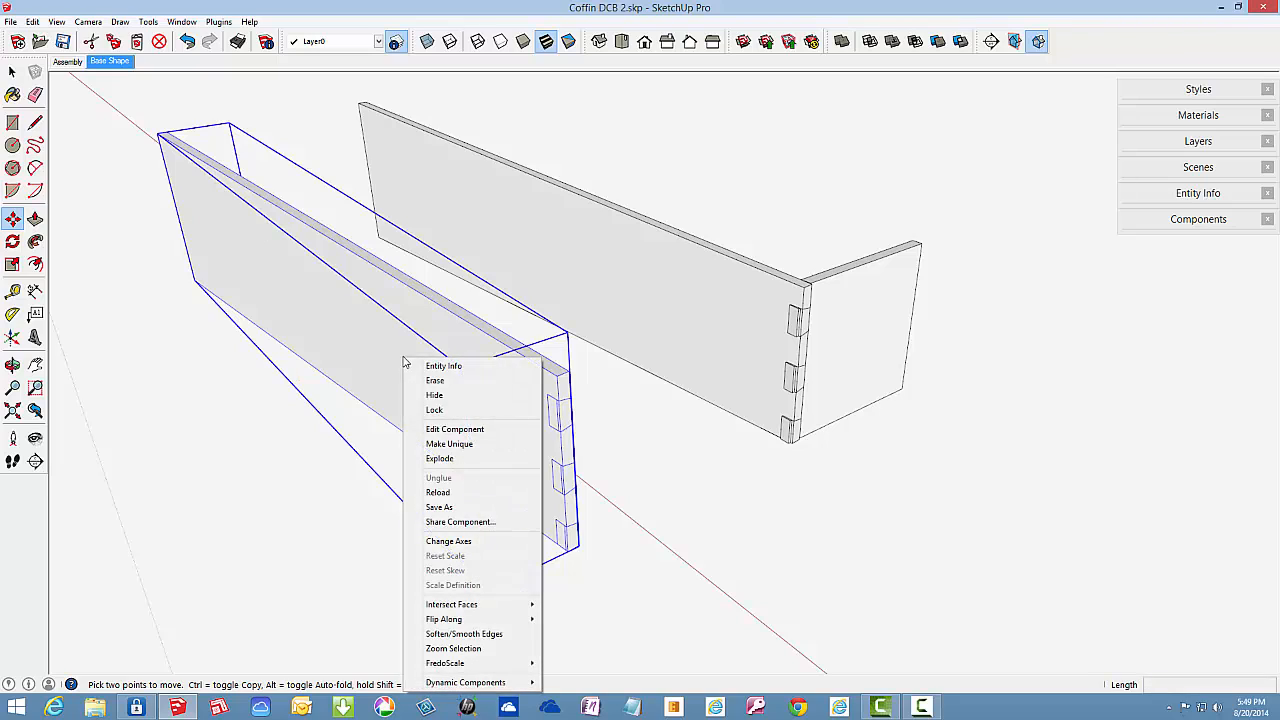
pyautogui.click(438, 430)
pyautogui.scroll(8, 477, 431)
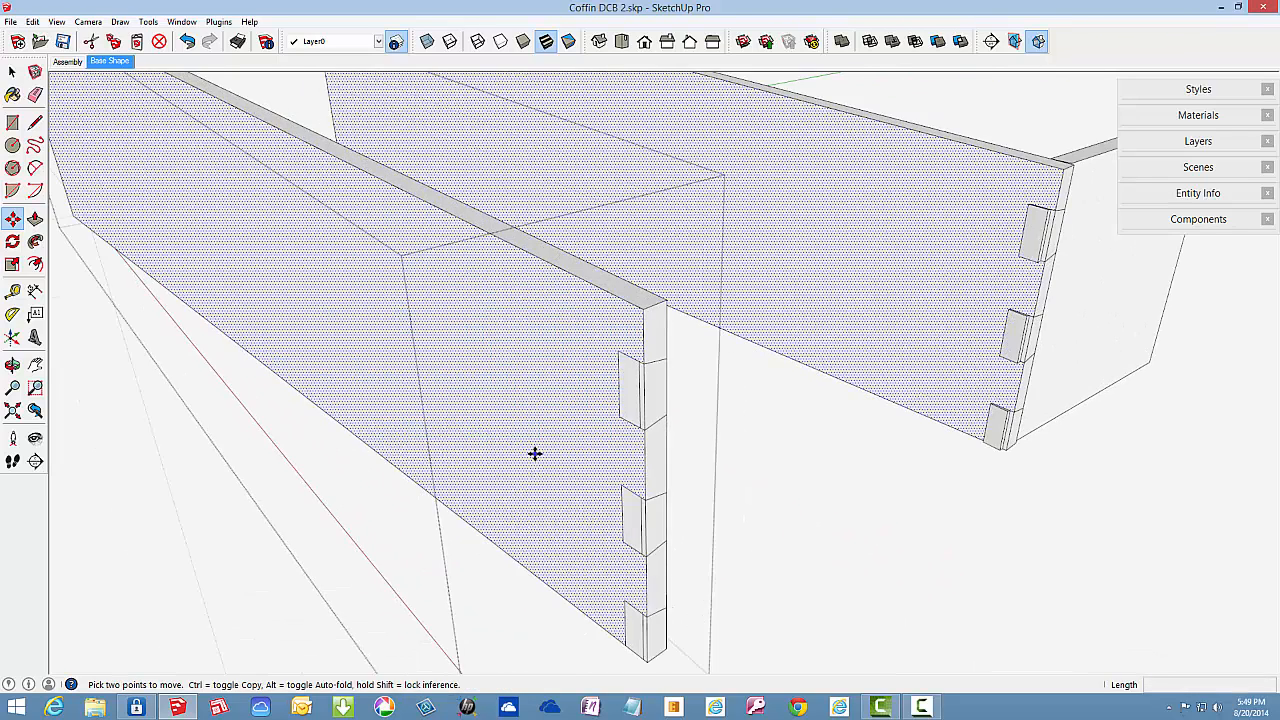
pyautogui.scroll(6, 535, 454)
pyautogui.moveTo(620, 397); pyautogui.dragTo(186, 370, button='middle')
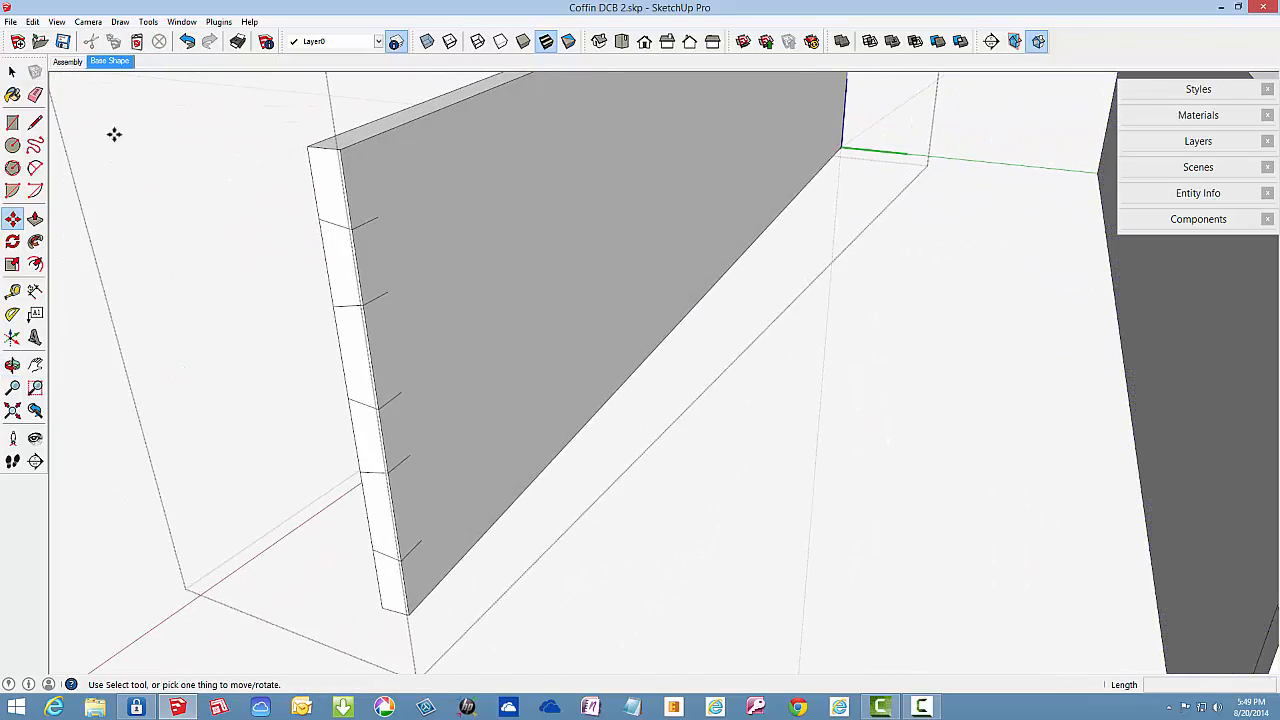
pyautogui.click(35, 122)
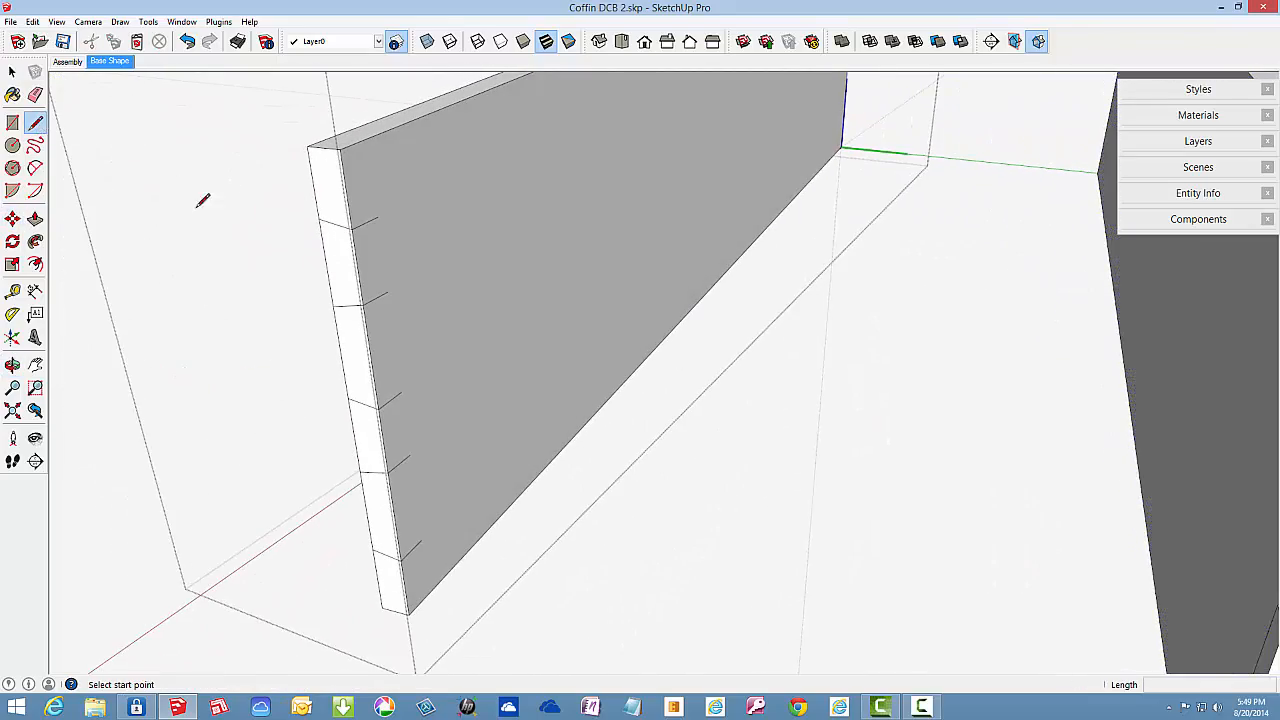
pyautogui.click(378, 217)
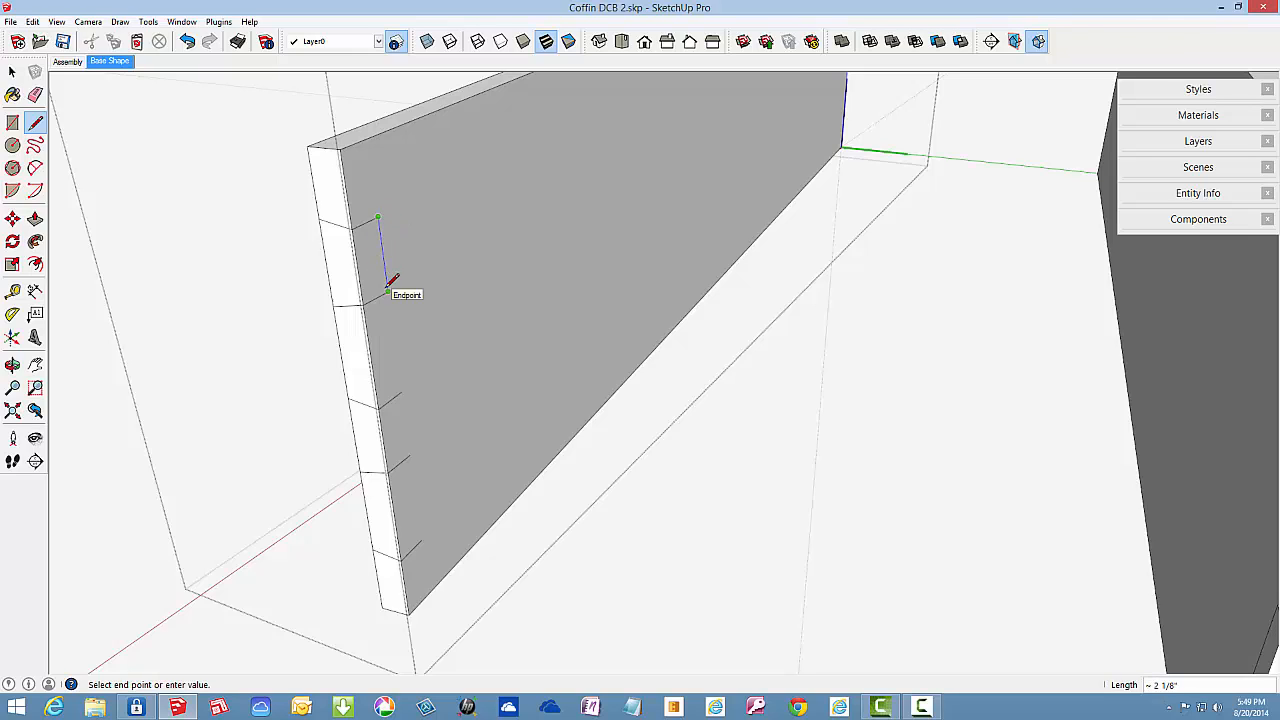
pyautogui.click(388, 290)
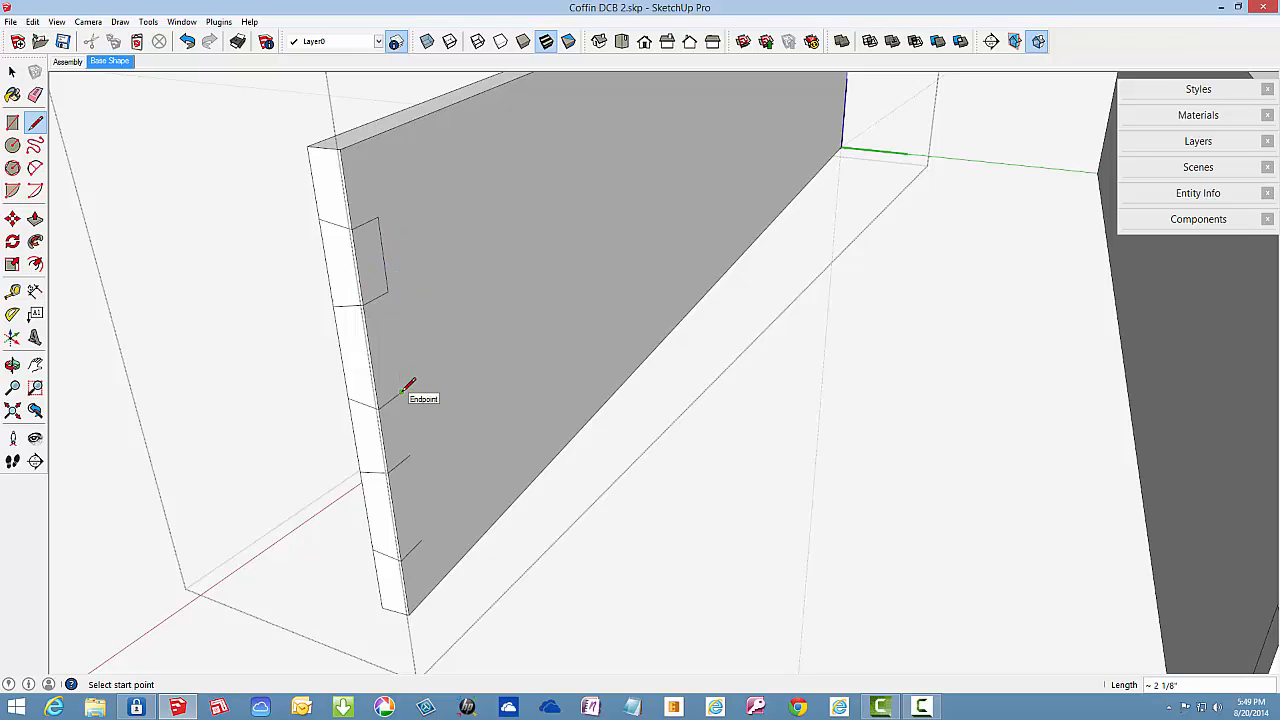
pyautogui.click(401, 393)
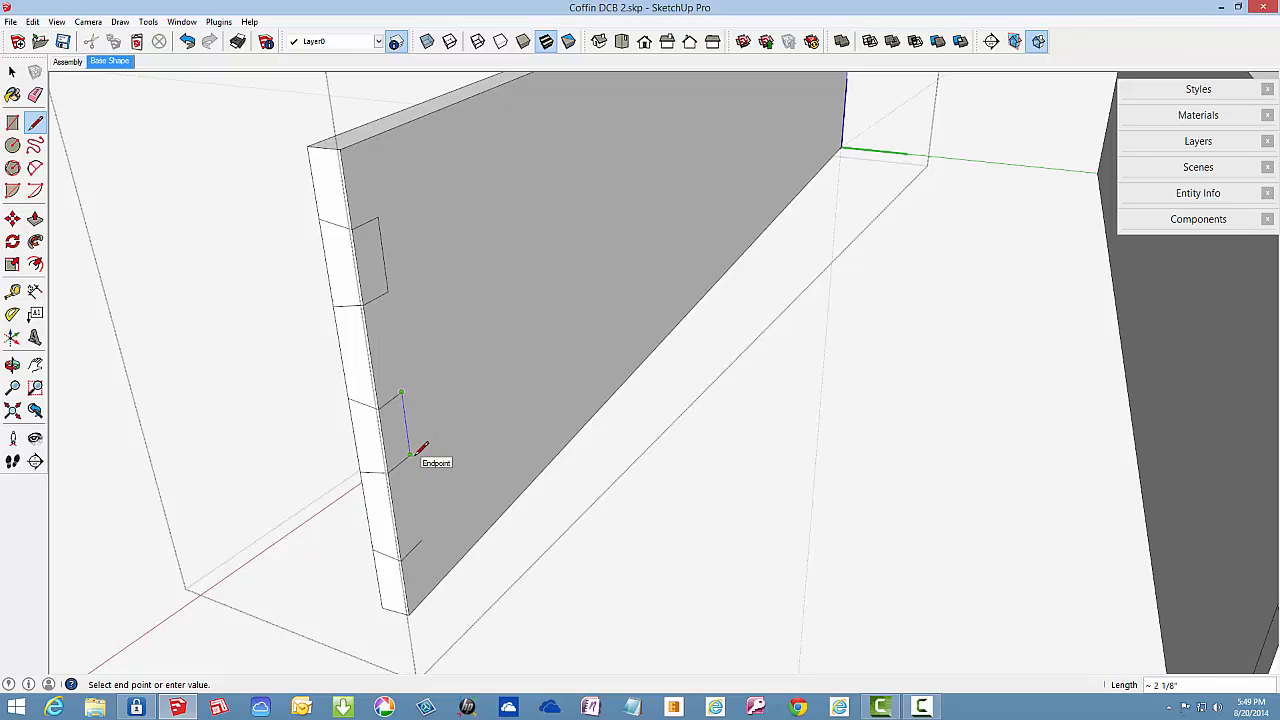
pyautogui.click(409, 455)
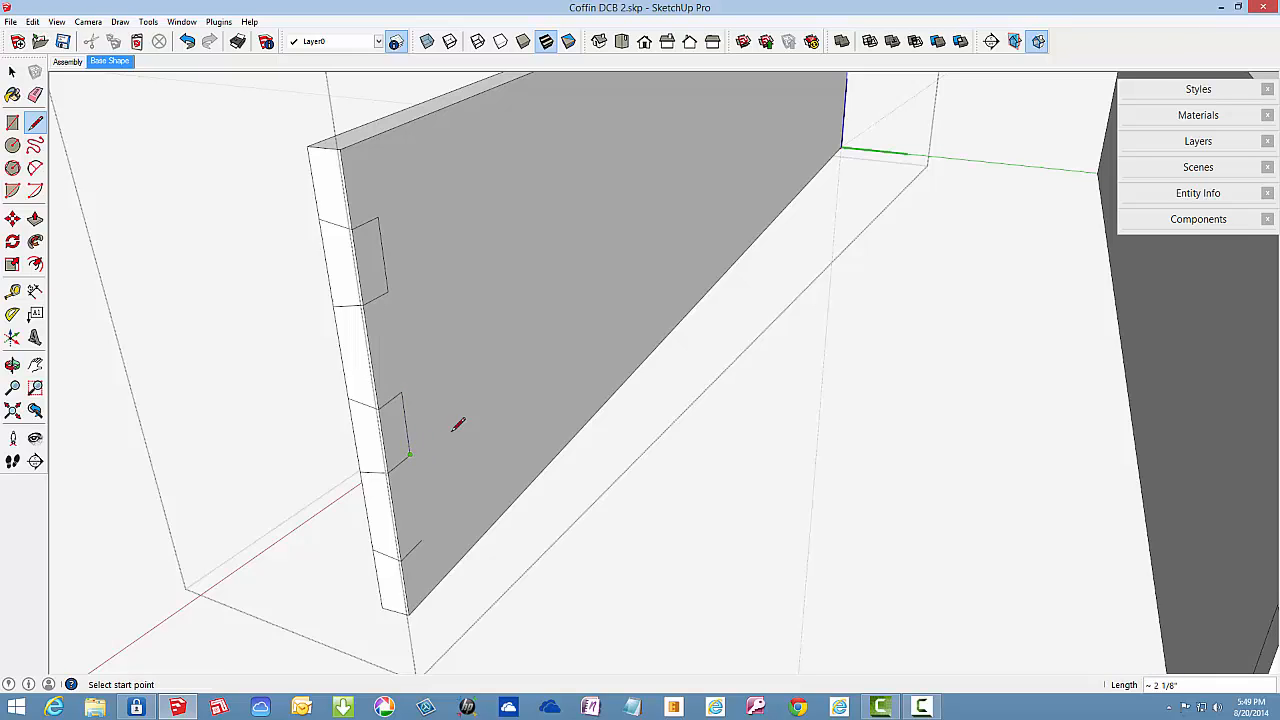
pyautogui.click(421, 538)
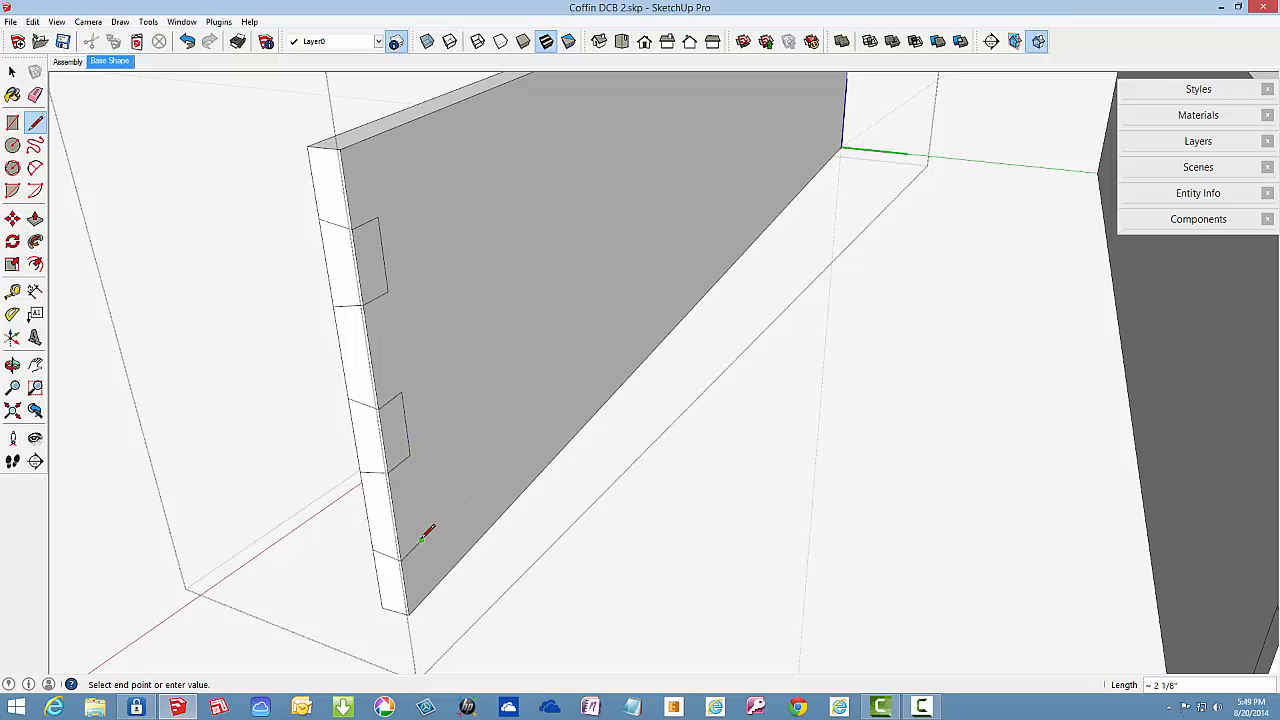
pyautogui.click(429, 593)
# - Erase the outer edges of the uppermost joint outline on the copied board to cut an open notch
pyautogui.moveTo(401, 483); pyautogui.dragTo(874, 480, button='middle')
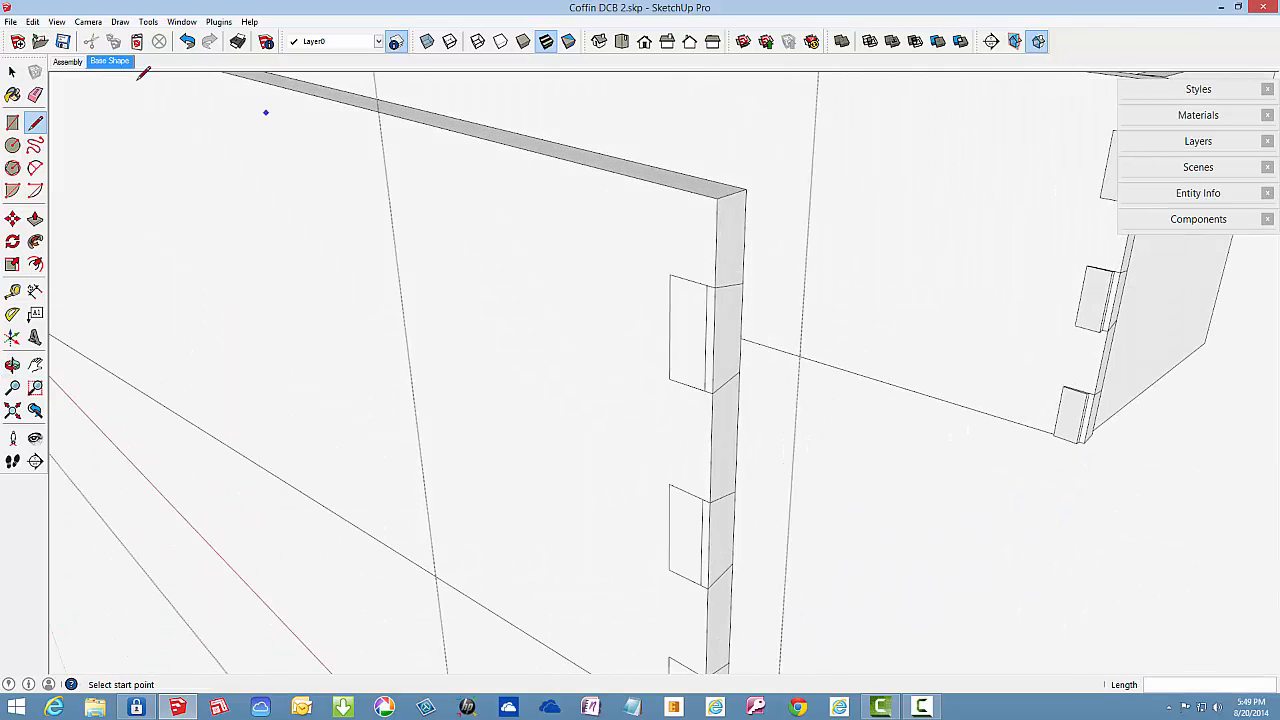
pyautogui.click(36, 95)
pyautogui.scroll(-1, 525, 257)
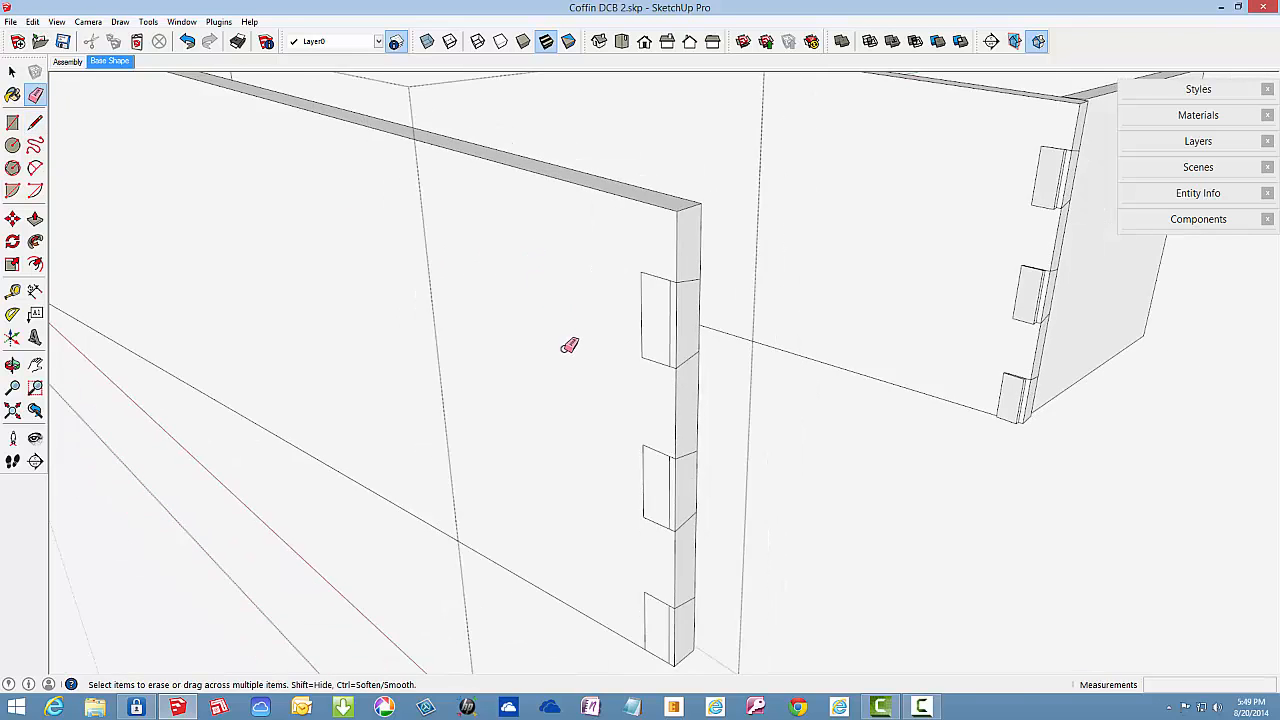
pyautogui.scroll(2, 569, 345)
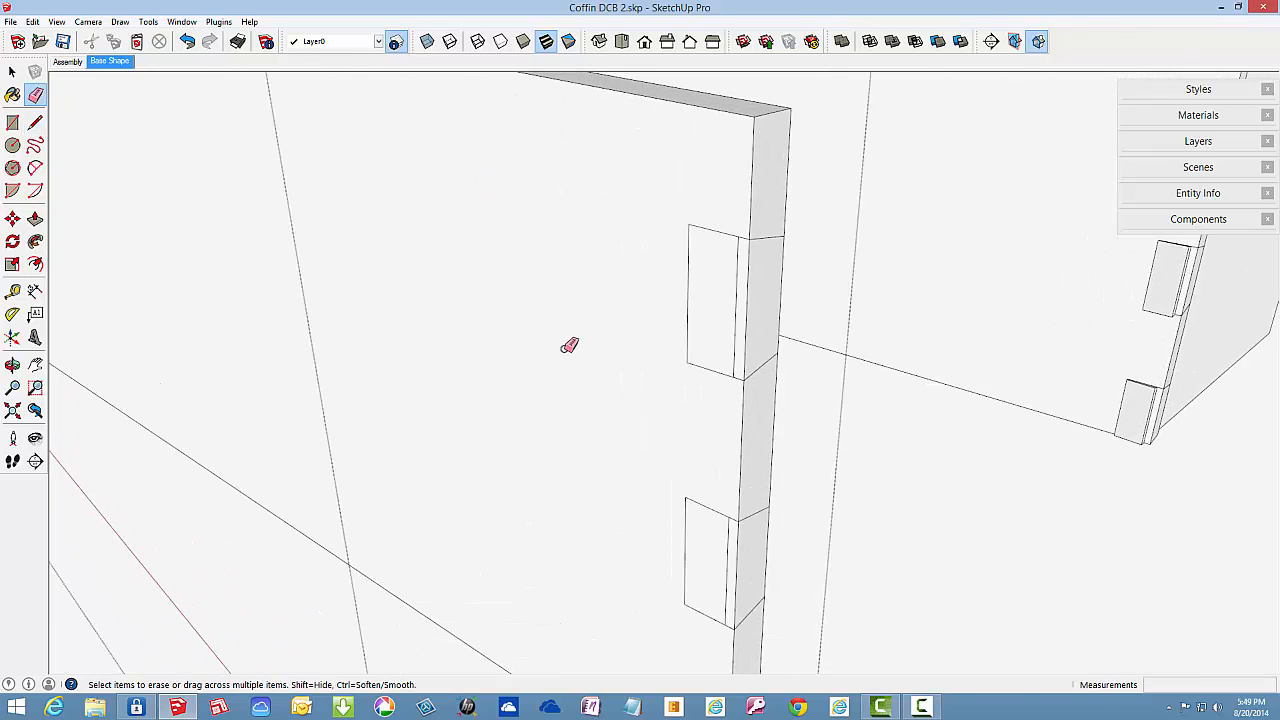
pyautogui.click(748, 296)
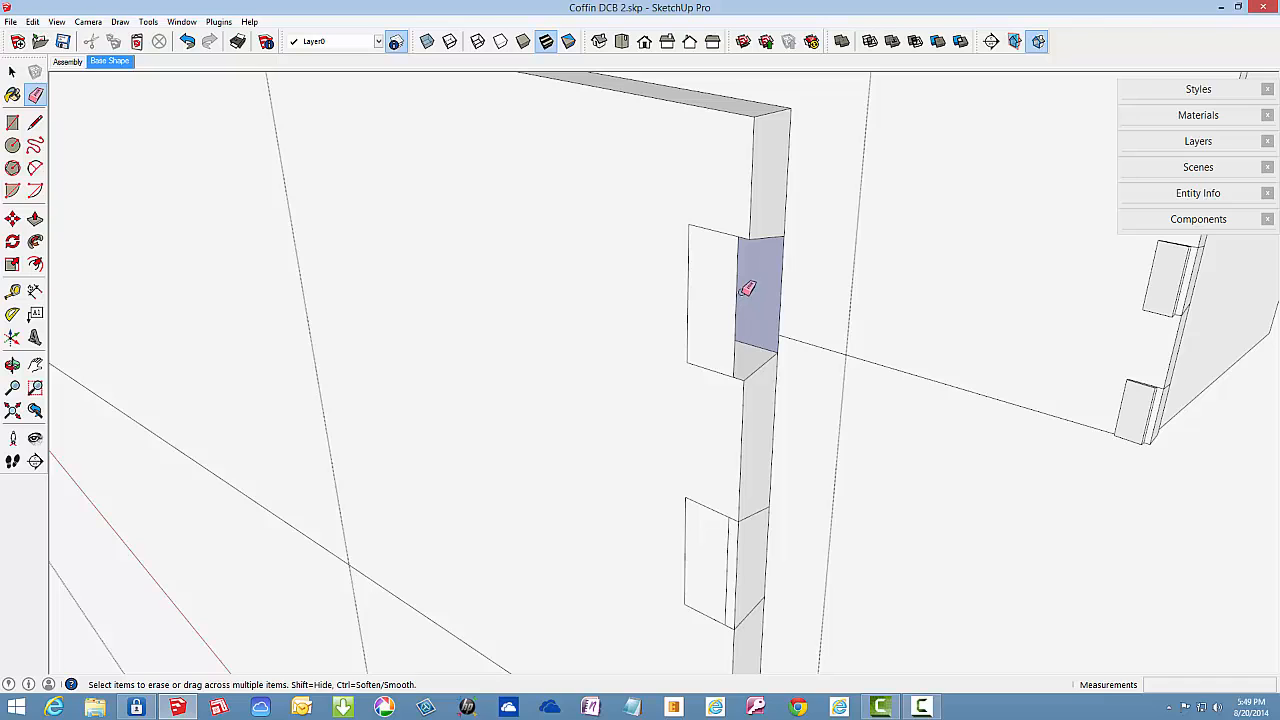
pyautogui.click(739, 288)
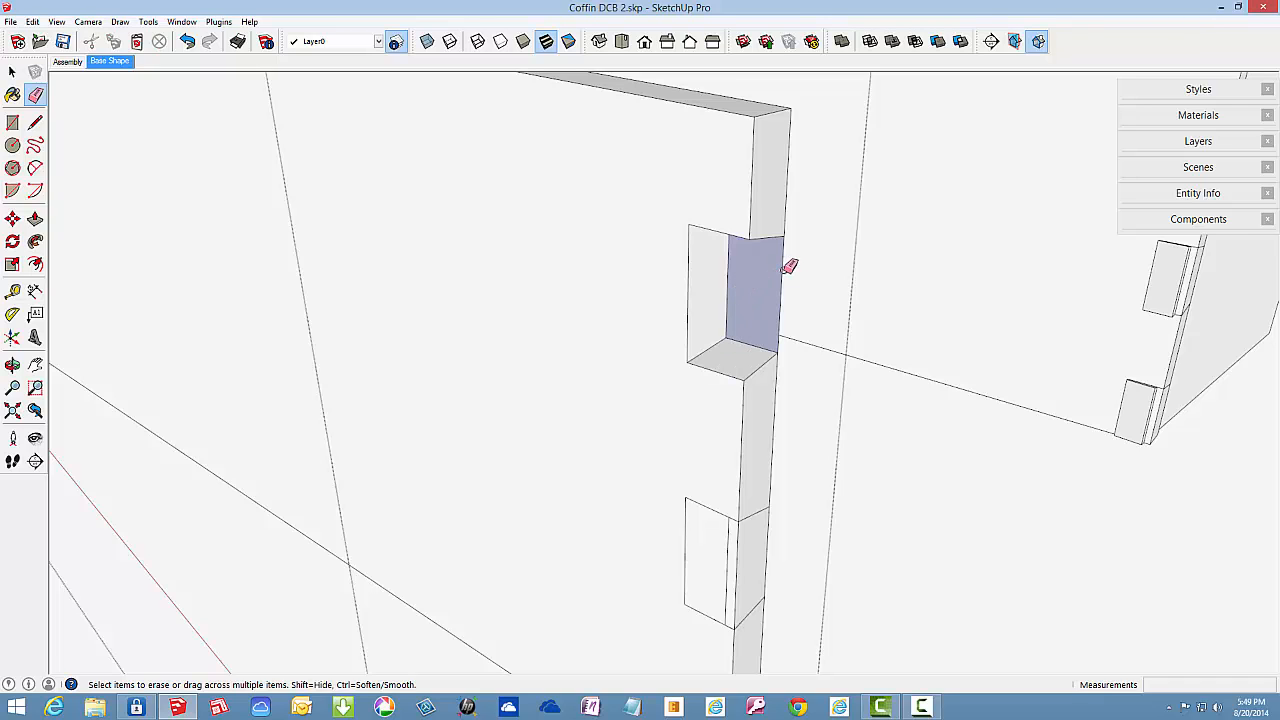
pyautogui.click(782, 273)
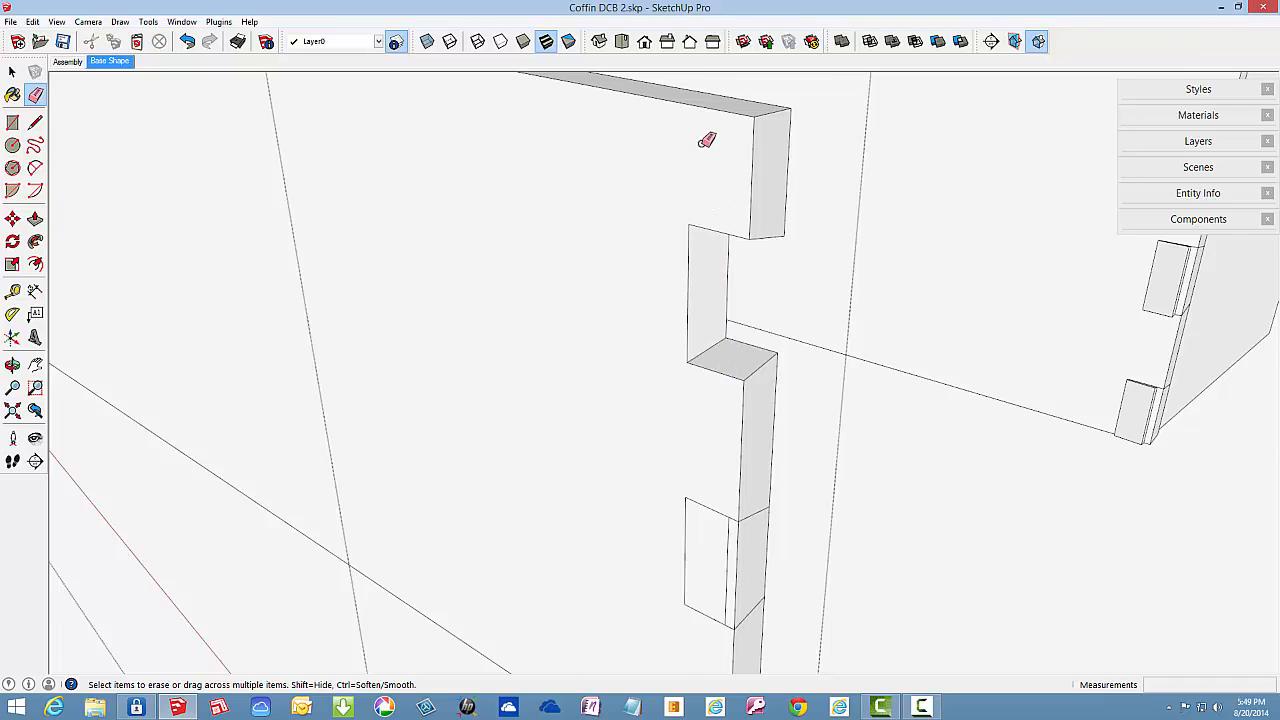
pyautogui.scroll(-3, 706, 141)
pyautogui.scroll(4, 708, 425)
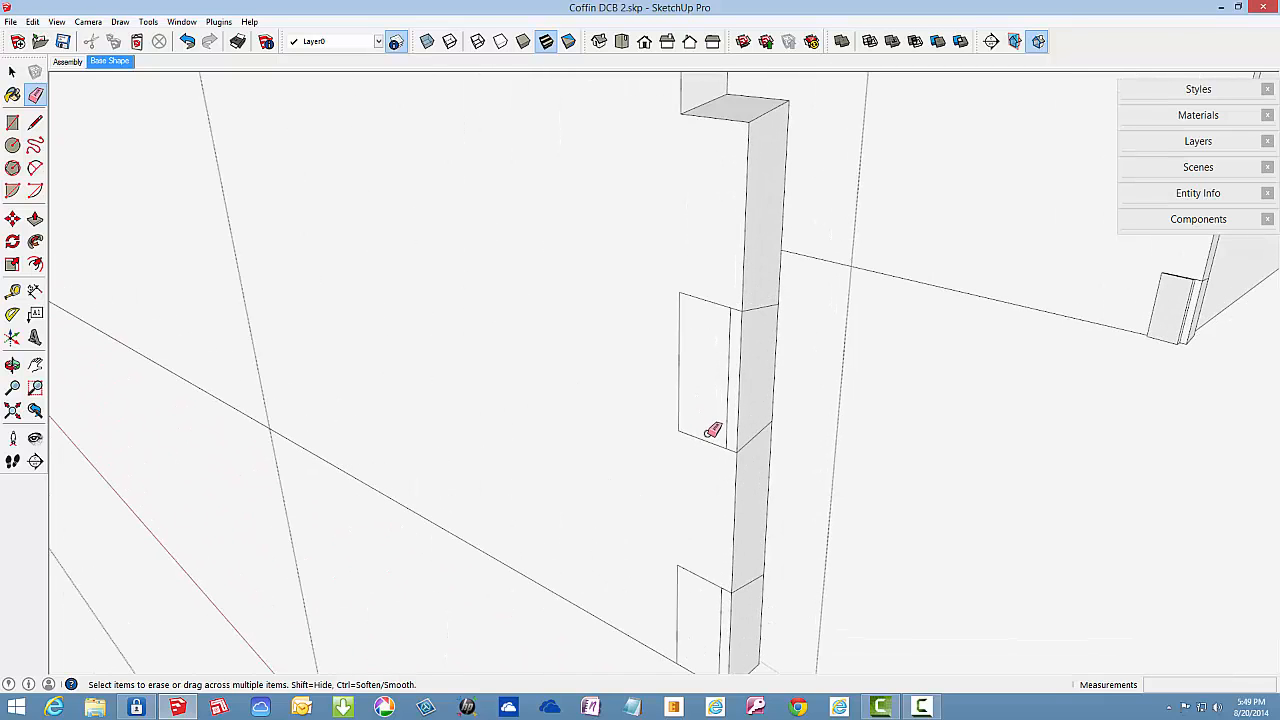
# - Erase the outer edges of the middle and lowest joint outlines on the copied side board to cut open notches
pyautogui.click(729, 374)
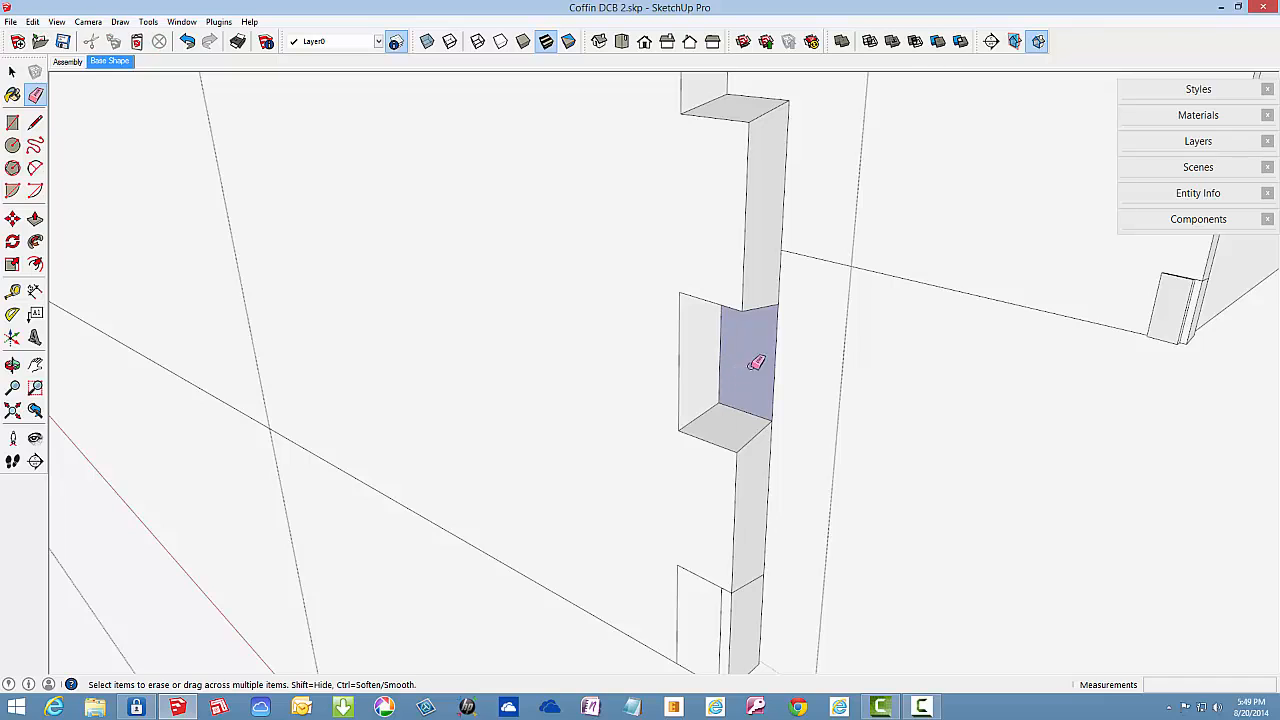
pyautogui.scroll(-4, 727, 175)
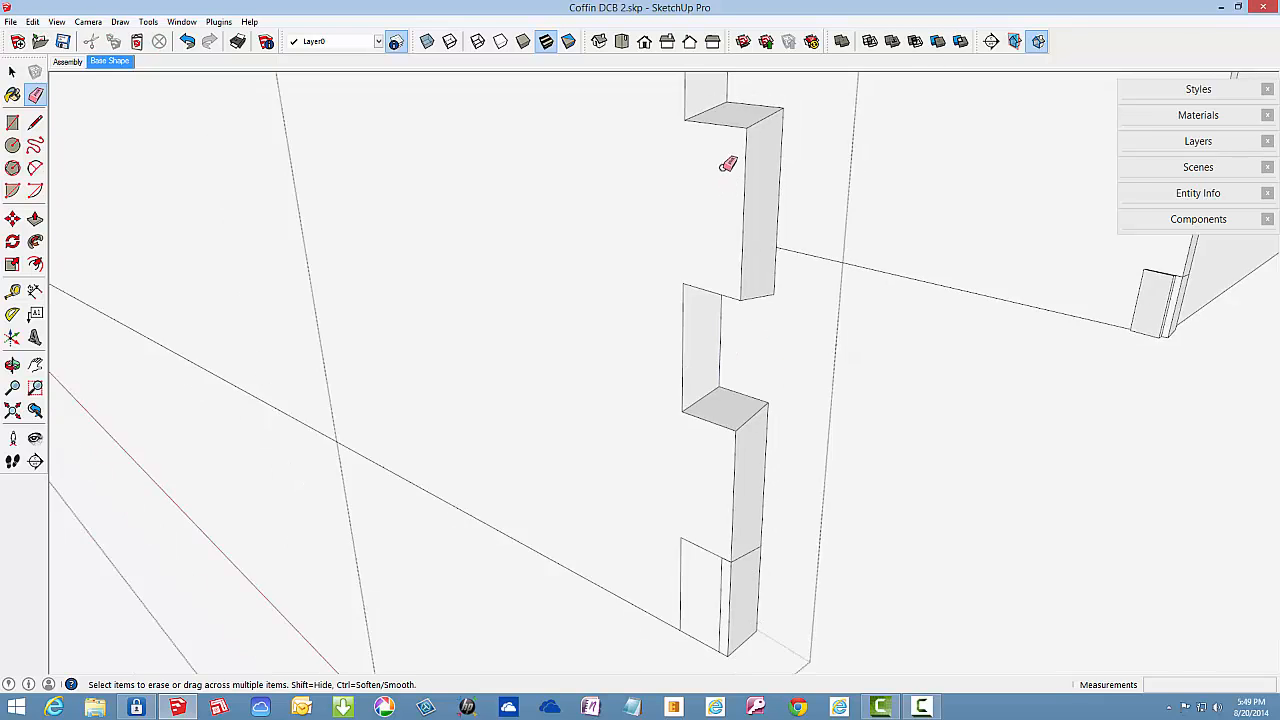
pyautogui.scroll(3, 721, 481)
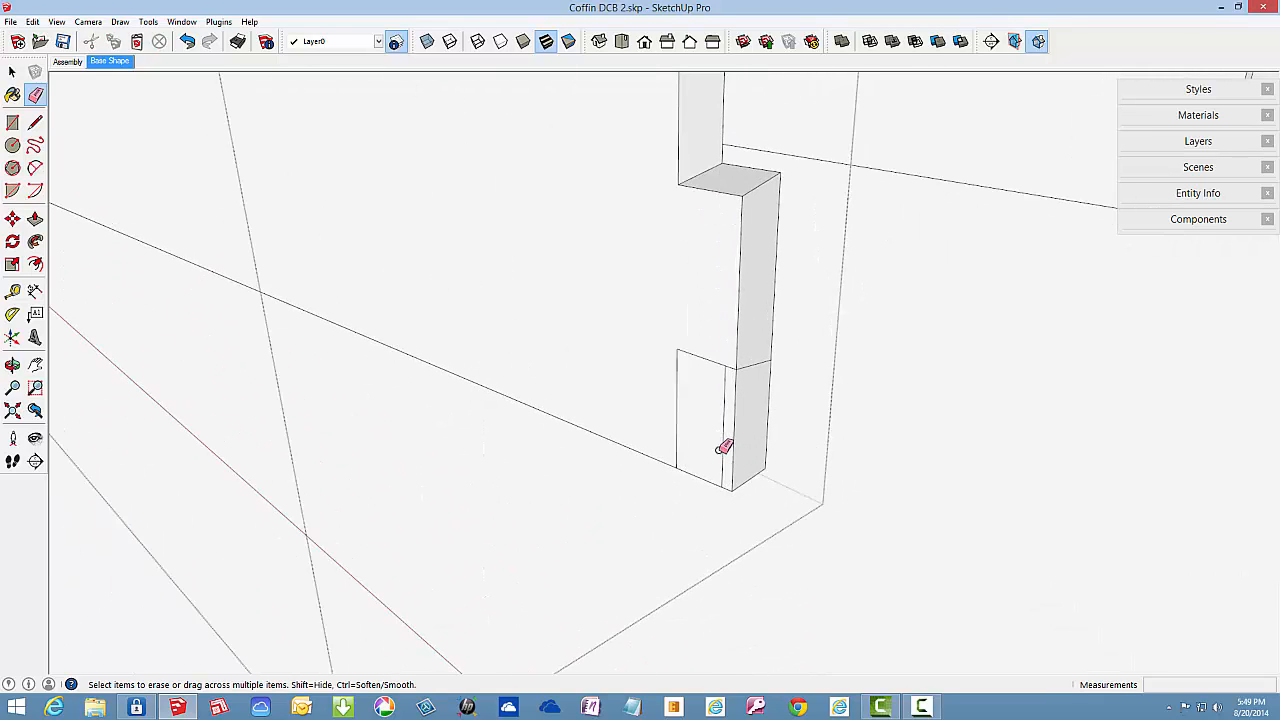
pyautogui.scroll(2, 724, 450)
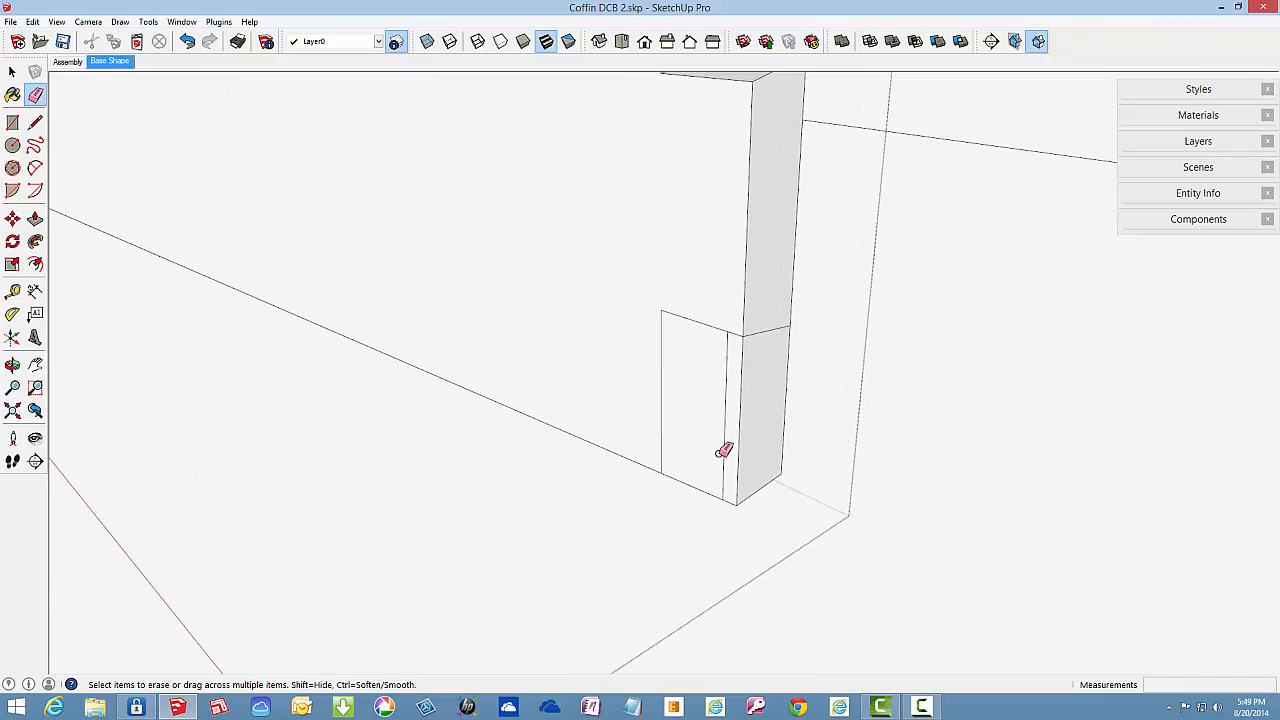
pyautogui.click(740, 501)
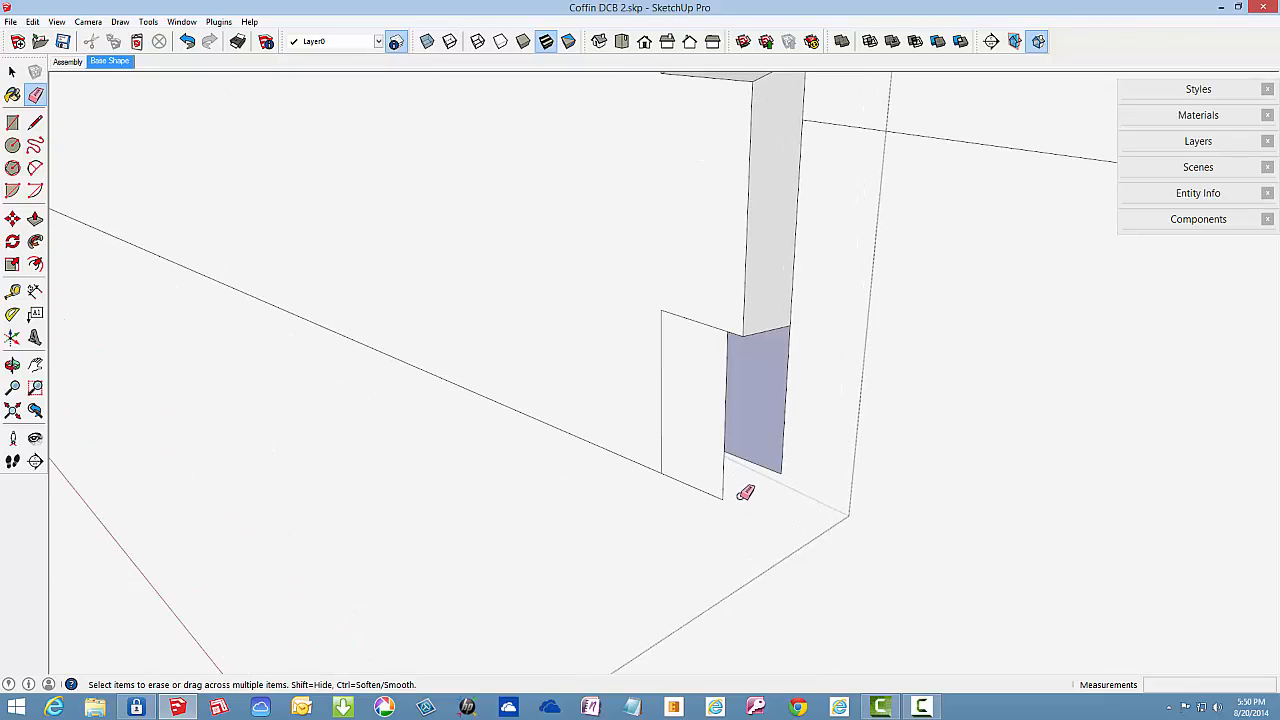
pyautogui.click(722, 496)
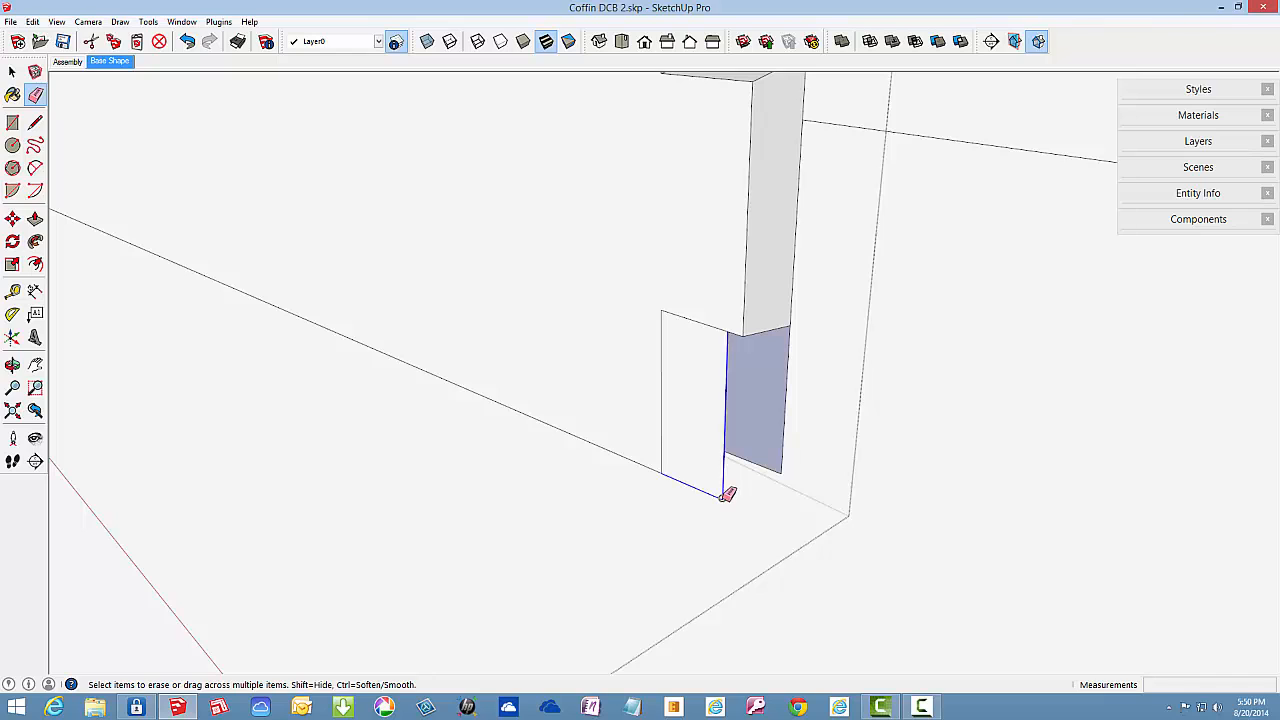
pyautogui.click(786, 469)
# - Close the copied side board component and hide the copy
pyautogui.scroll(-2, 766, 296)
pyautogui.moveTo(766, 300)
pyautogui.mouseDown(button='middle')
pyautogui.moveTo(674, 337)
pyautogui.moveTo(283, 429)
pyautogui.moveTo(410, 426)
pyautogui.mouseUp(button='middle')
pyautogui.scroll(-3, 410, 426)
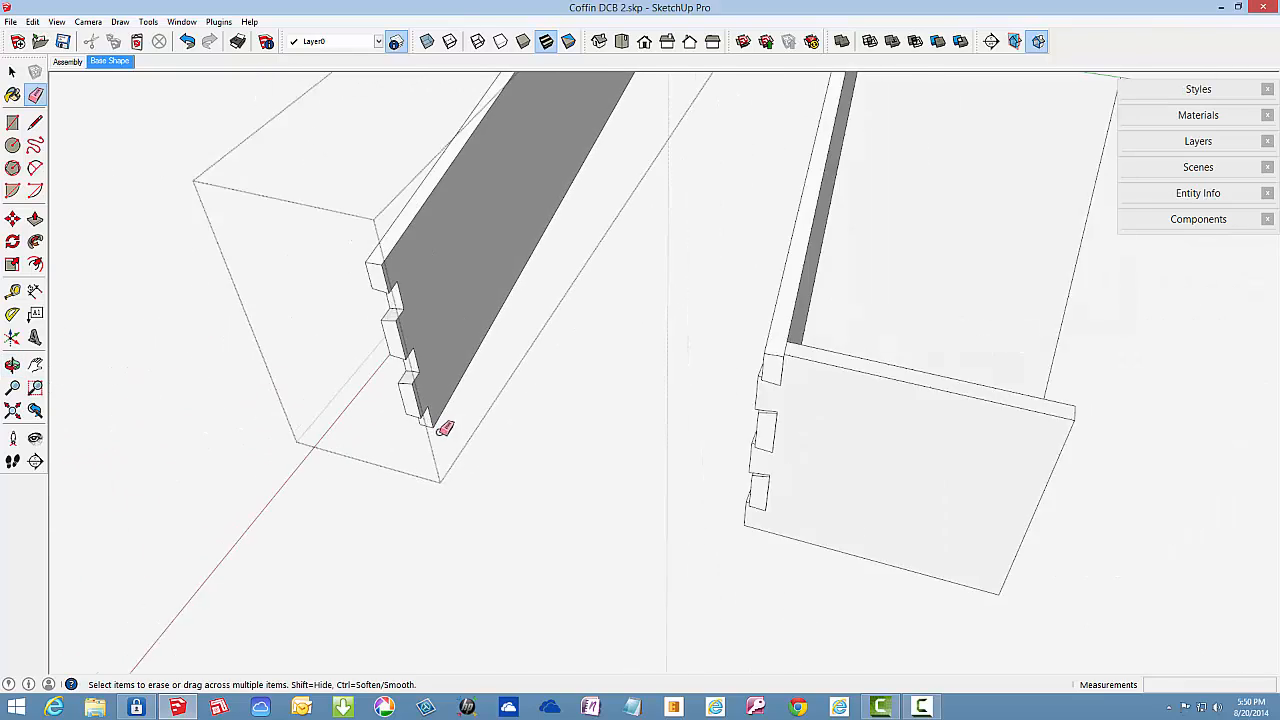
pyautogui.moveTo(406, 349)
pyautogui.mouseDown(button='middle')
pyautogui.moveTo(554, 219)
pyautogui.moveTo(766, 206)
pyautogui.moveTo(726, 247)
pyautogui.mouseUp(button='middle')
pyautogui.rightClick(624, 421)
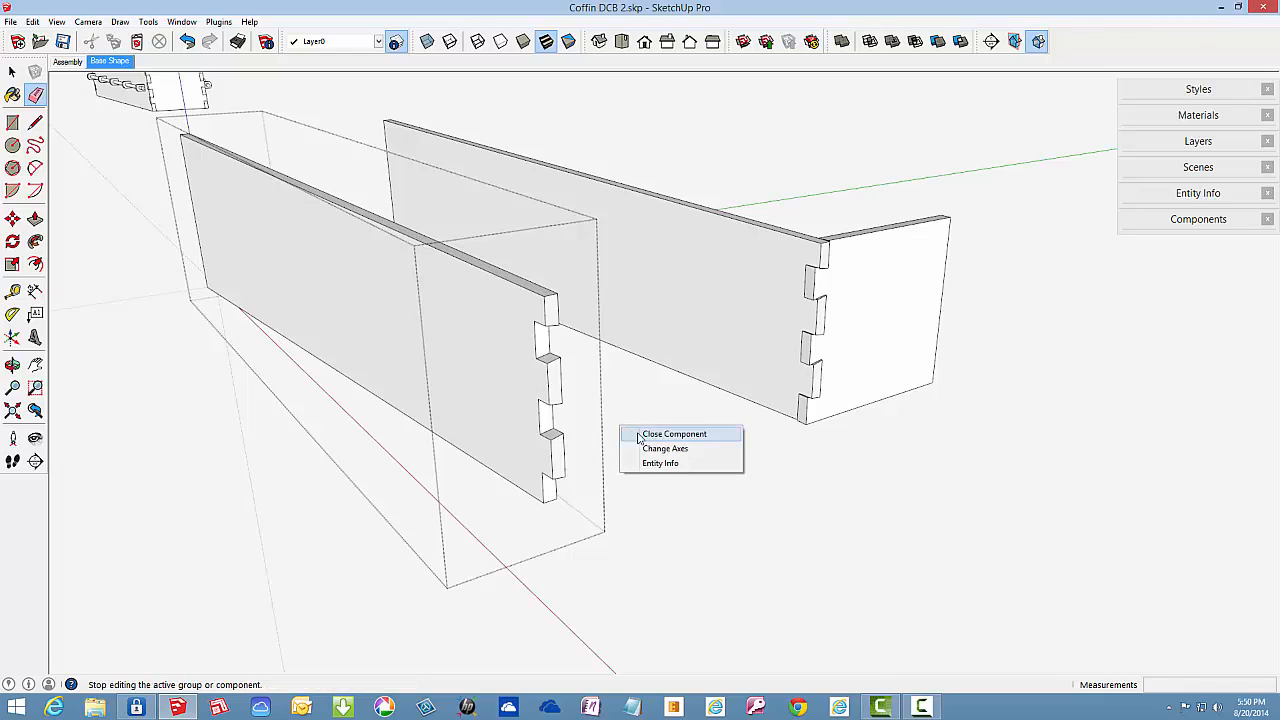
pyautogui.click(642, 431)
pyautogui.rightClick(510, 393)
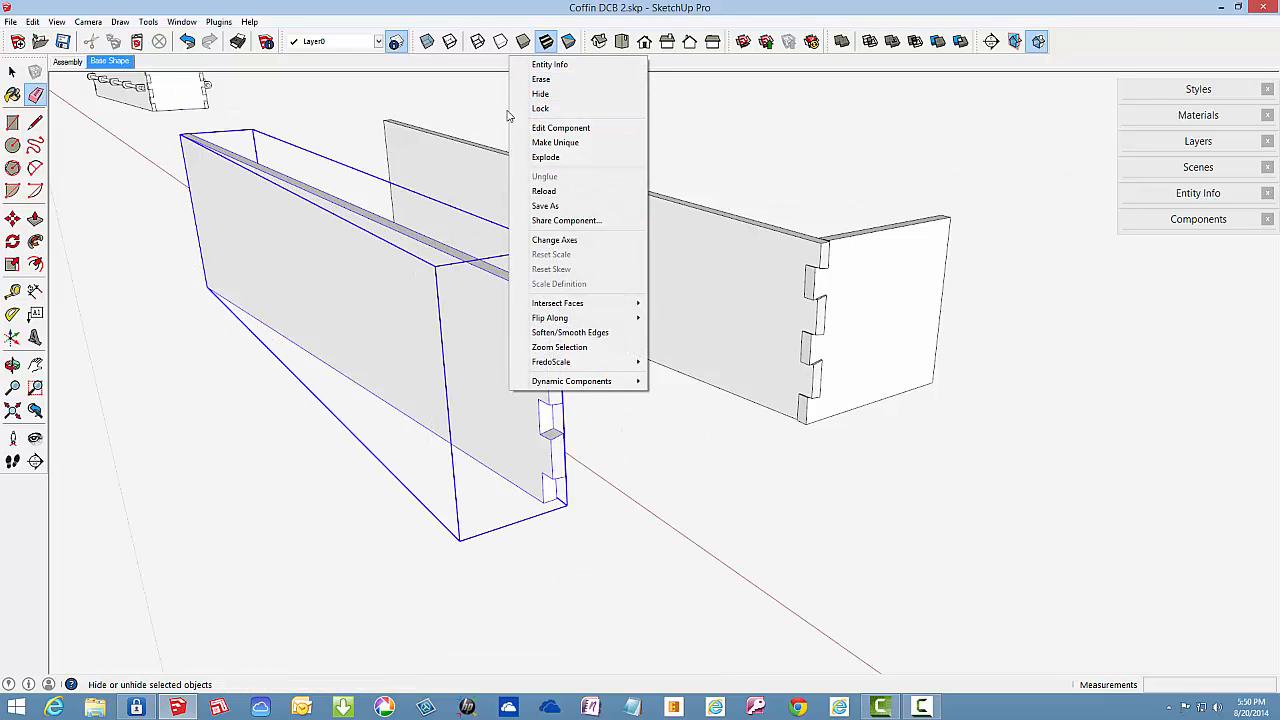
pyautogui.click(540, 93)
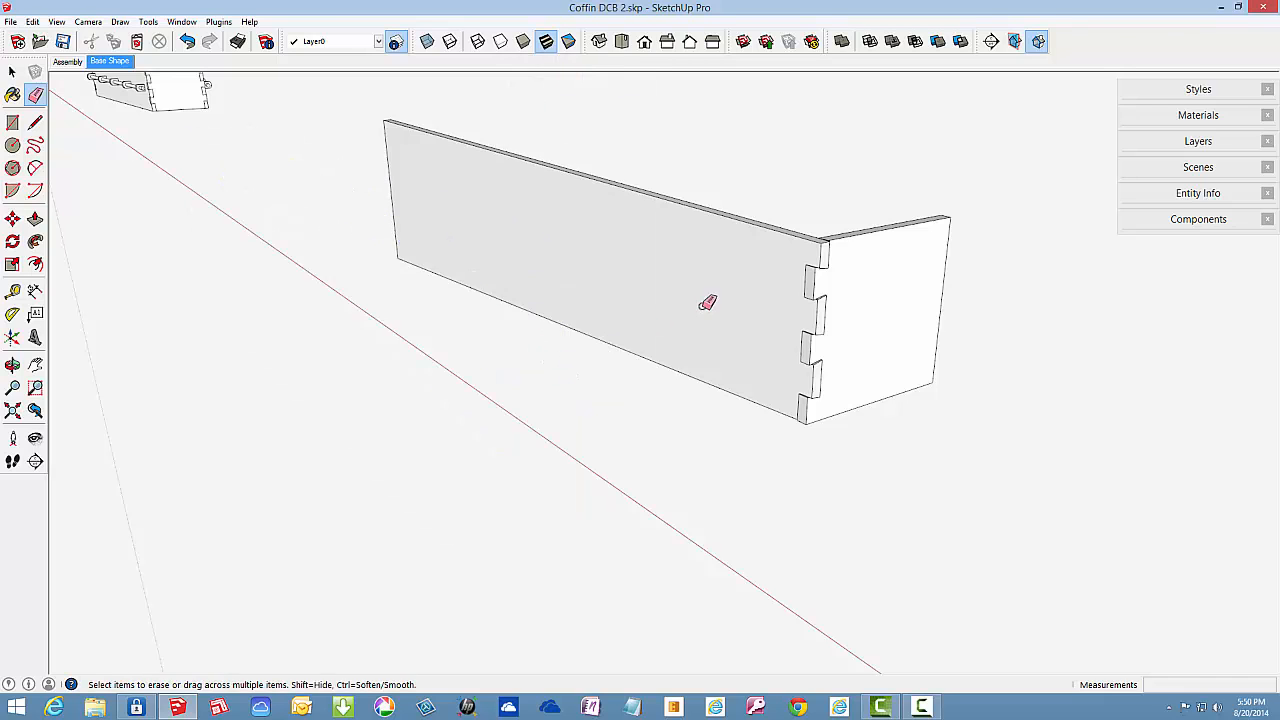
# - Examine the corner joint between the angled side board and the end board from outside, inside and above
pyautogui.moveTo(705, 305); pyautogui.dragTo(683, 336, button='middle')
pyautogui.scroll(5, 826, 283)
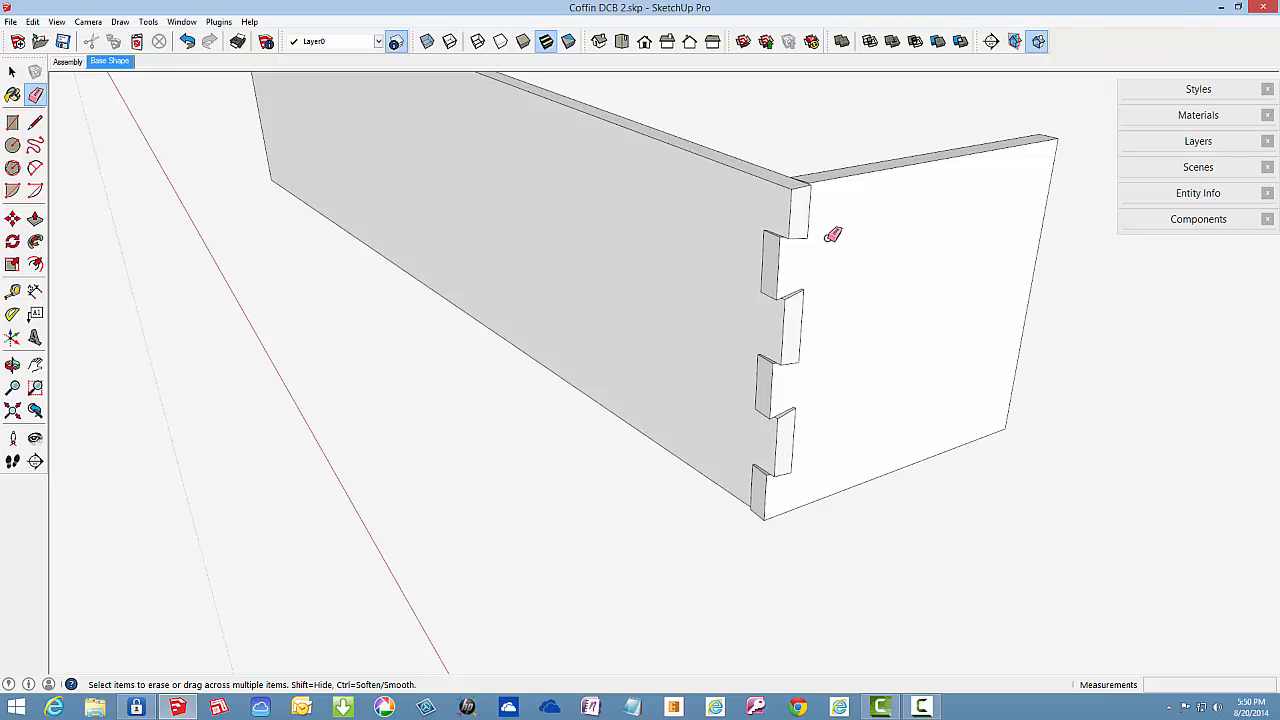
pyautogui.scroll(3, 833, 231)
pyautogui.moveTo(700, 372)
pyautogui.mouseDown(button='middle')
pyautogui.moveTo(751, 449)
pyautogui.moveTo(1040, 437)
pyautogui.moveTo(758, 381)
pyautogui.moveTo(903, 397)
pyautogui.moveTo(807, 481)
pyautogui.moveTo(614, 529)
pyautogui.moveTo(108, 489)
pyautogui.mouseUp(button='middle')
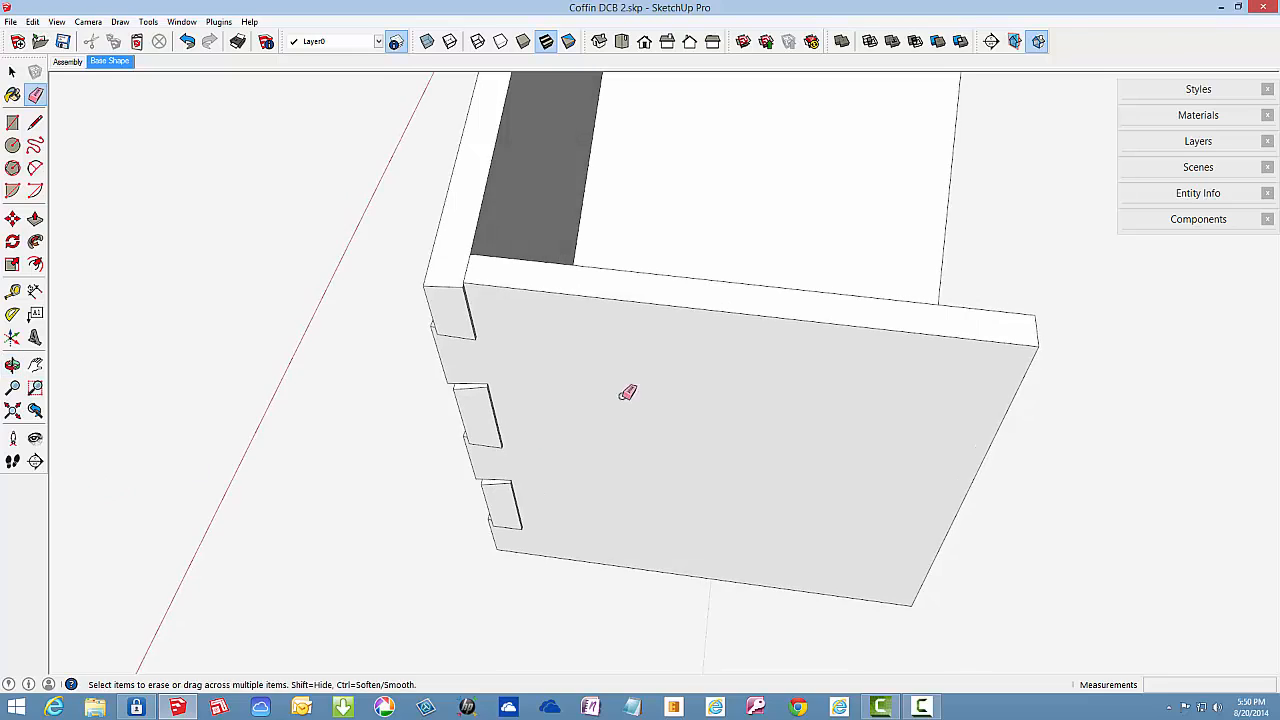
pyautogui.moveTo(626, 391)
pyautogui.mouseDown(button='middle')
pyautogui.moveTo(523, 431)
pyautogui.moveTo(423, 429)
pyautogui.moveTo(246, 383)
pyautogui.mouseUp(button='middle')
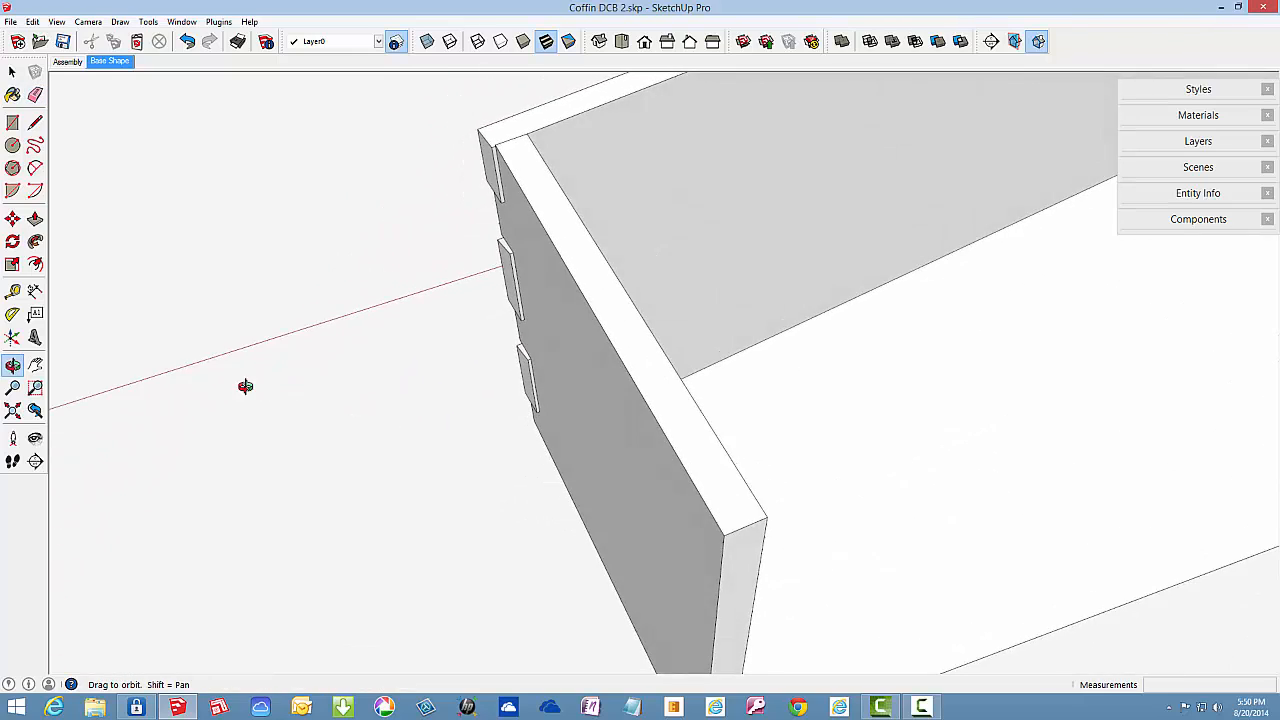
pyautogui.moveTo(620, 360)
pyautogui.mouseDown(button='middle')
pyautogui.moveTo(426, 333)
pyautogui.moveTo(814, 337)
pyautogui.moveTo(1097, 297)
pyautogui.moveTo(1276, 249)
pyautogui.mouseUp(button='middle')
pyautogui.press('e')
pyautogui.scroll(-2, 924, 410)
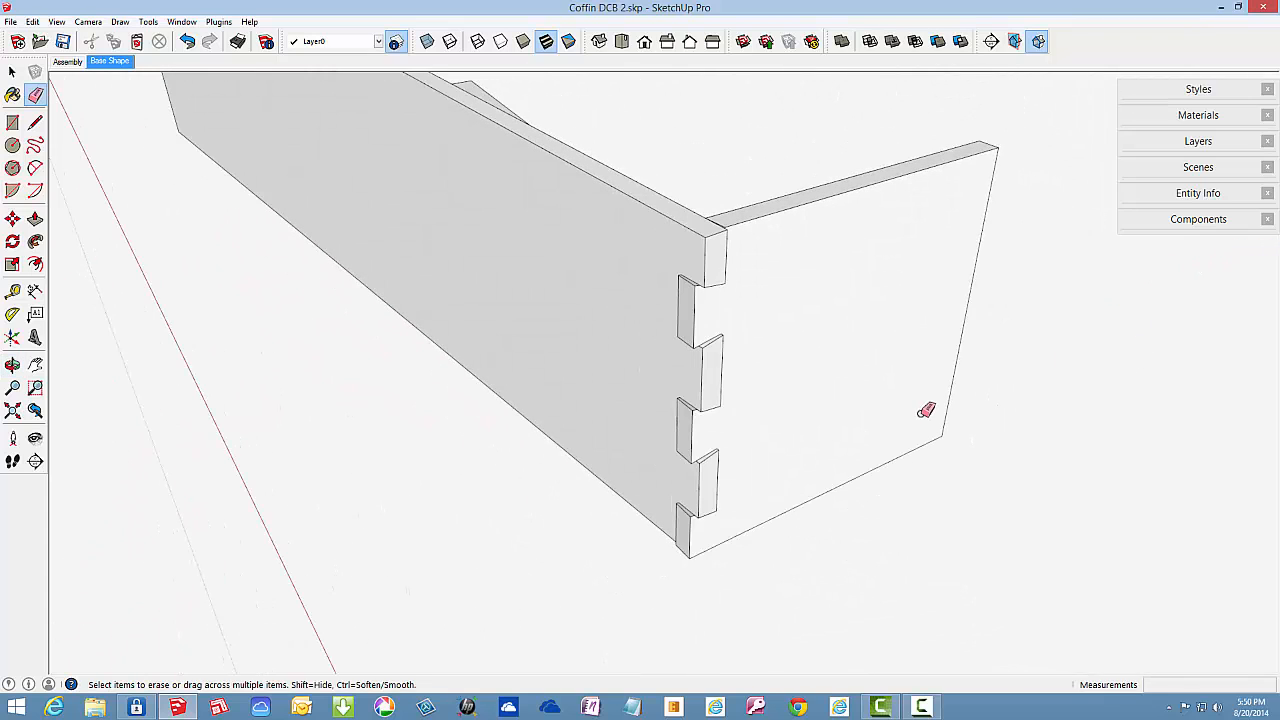
pyautogui.moveTo(855, 375)
pyautogui.mouseDown(button='middle')
pyautogui.moveTo(834, 368)
pyautogui.moveTo(846, 360)
pyautogui.mouseUp(button='middle')
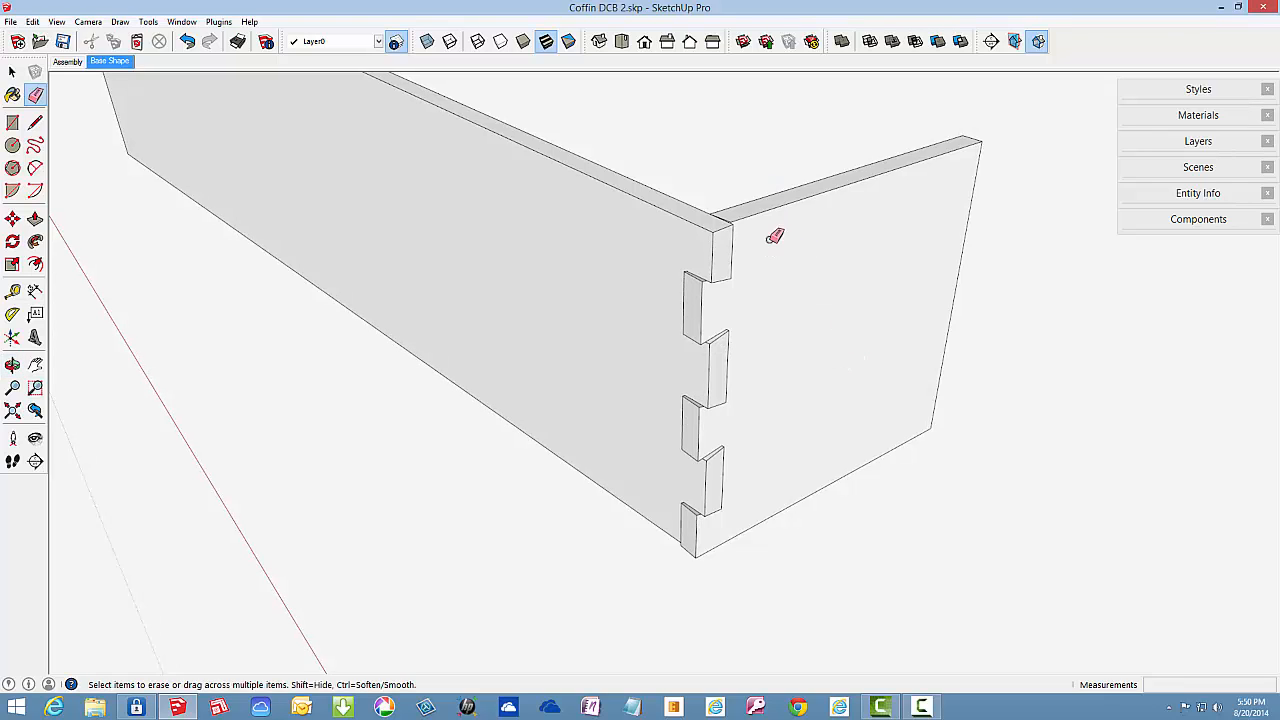
pyautogui.scroll(1, 776, 228)
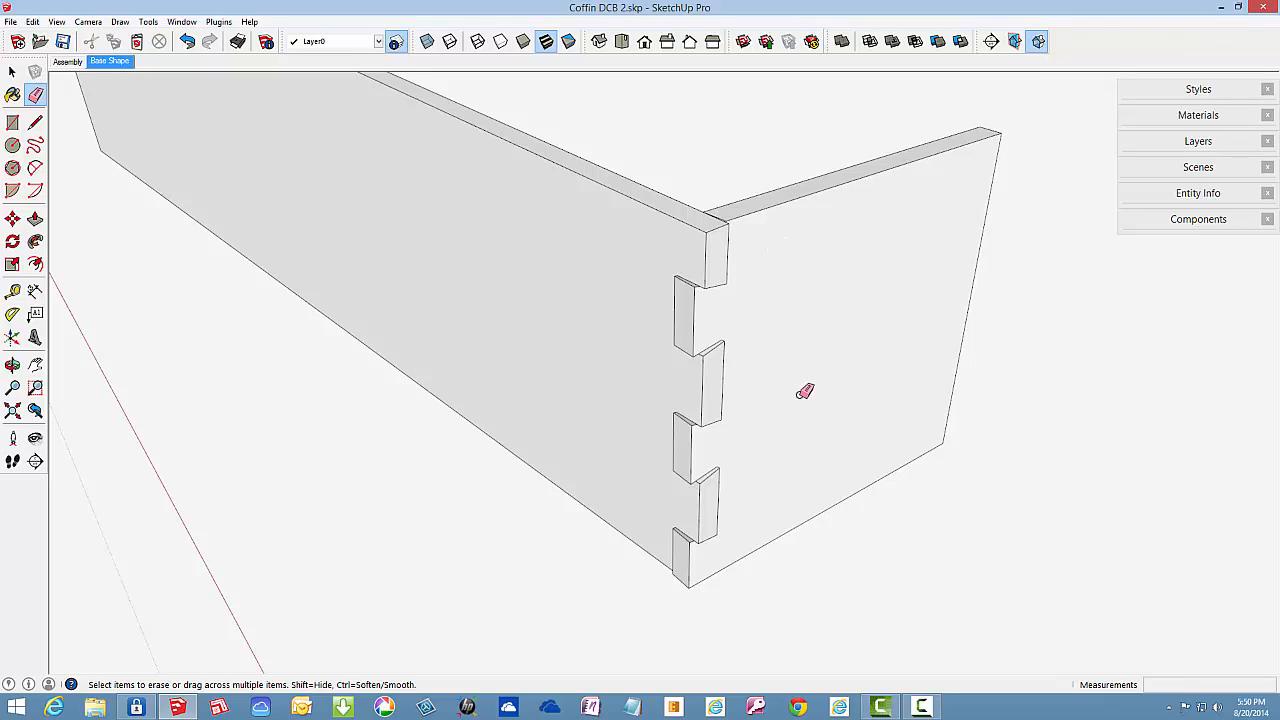
pyautogui.click(920, 707)
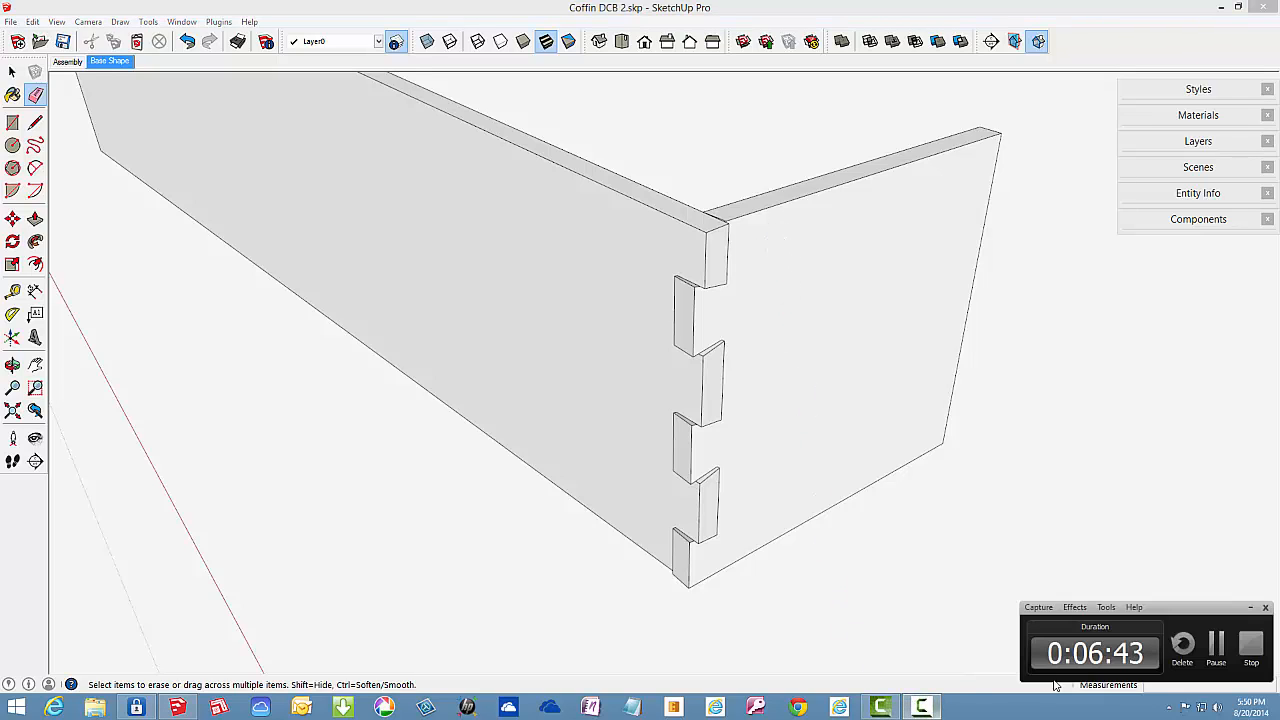